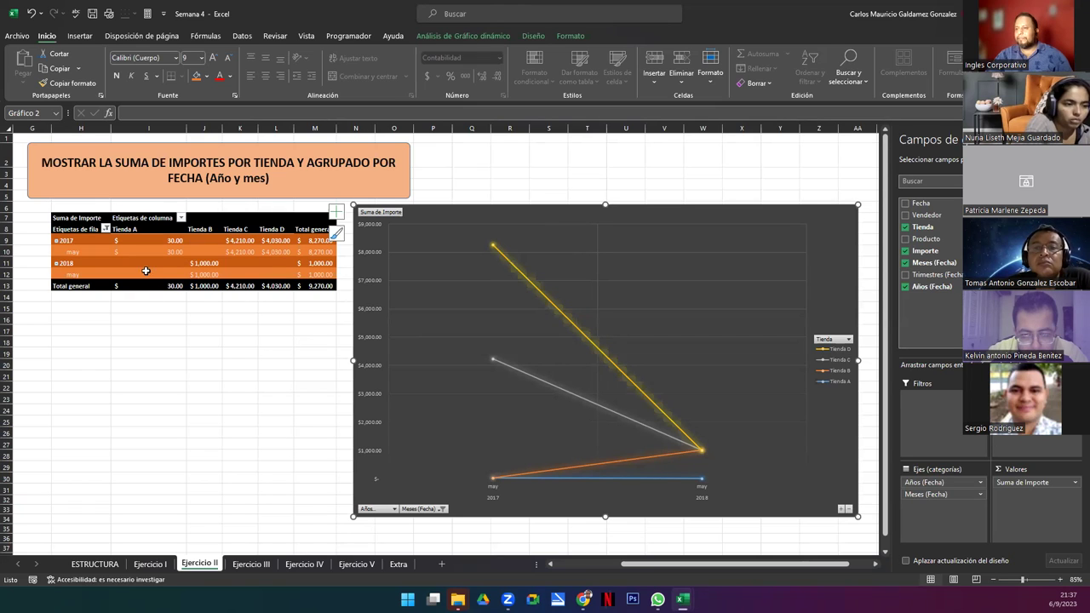
# Compare the May 2017 and May 2018 store amounts in the pivot table with the matching points on the chart
pyautogui.moveTo(160, 250); pyautogui.dragTo(267, 251)
pyautogui.click(327, 251)
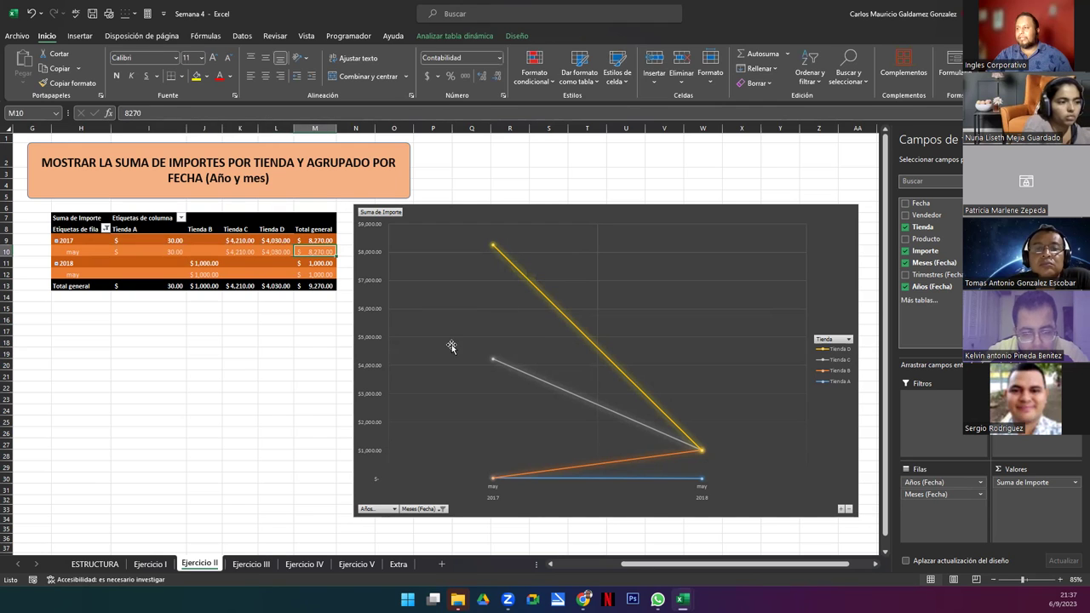
pyautogui.moveTo(493, 248)
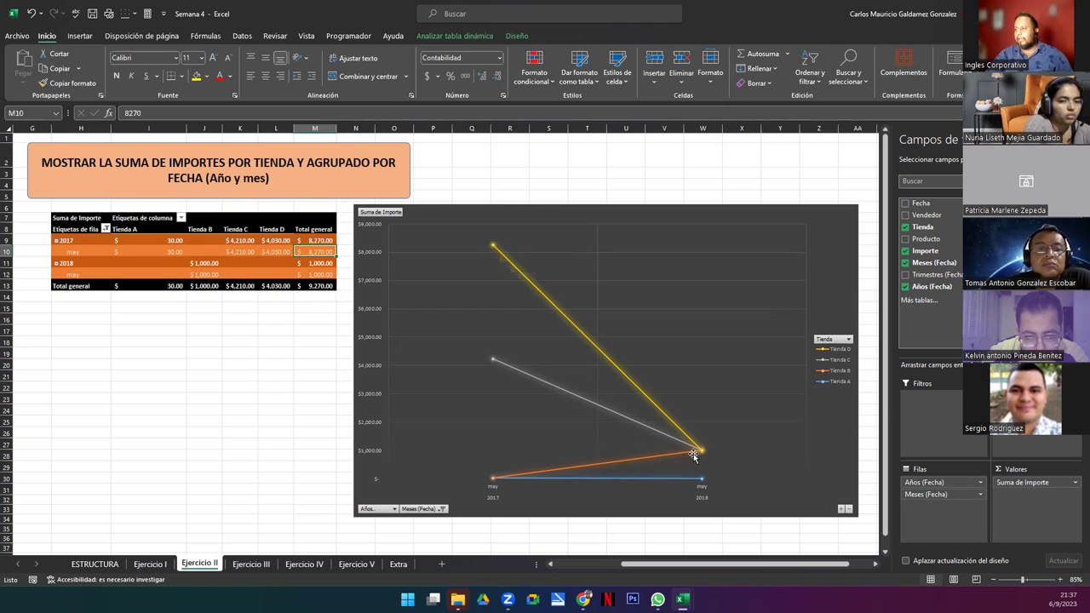
pyautogui.moveTo(202, 265); pyautogui.dragTo(315, 263)
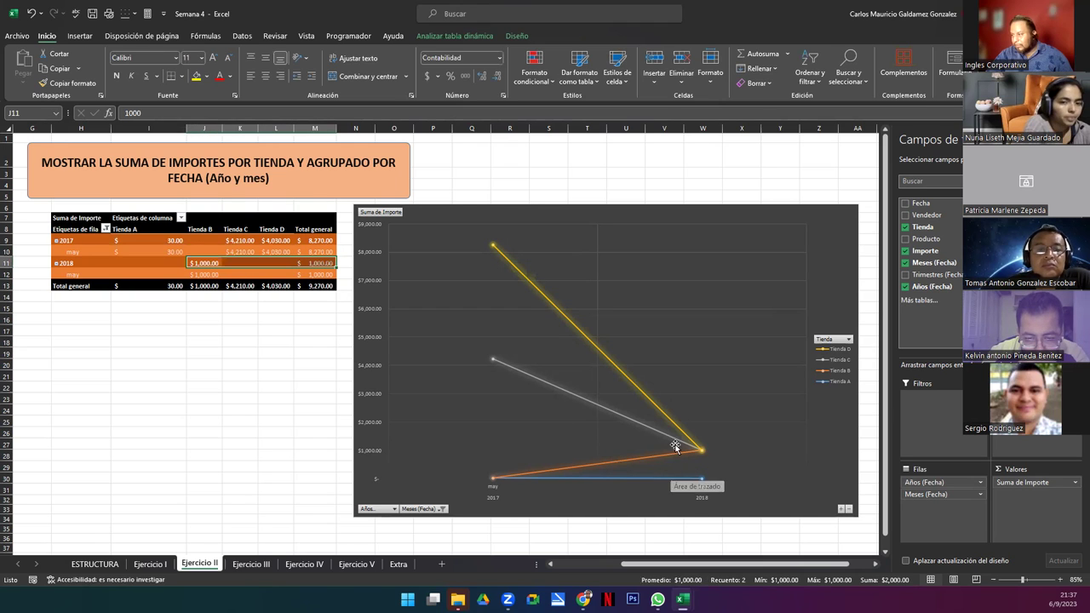
pyautogui.click(313, 274)
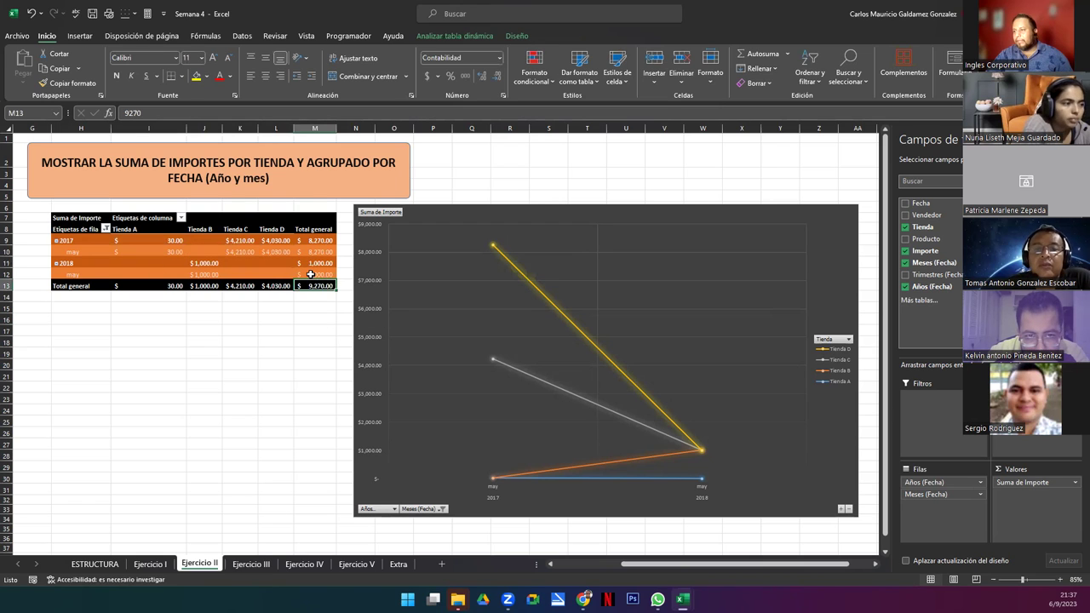
pyautogui.click(702, 452)
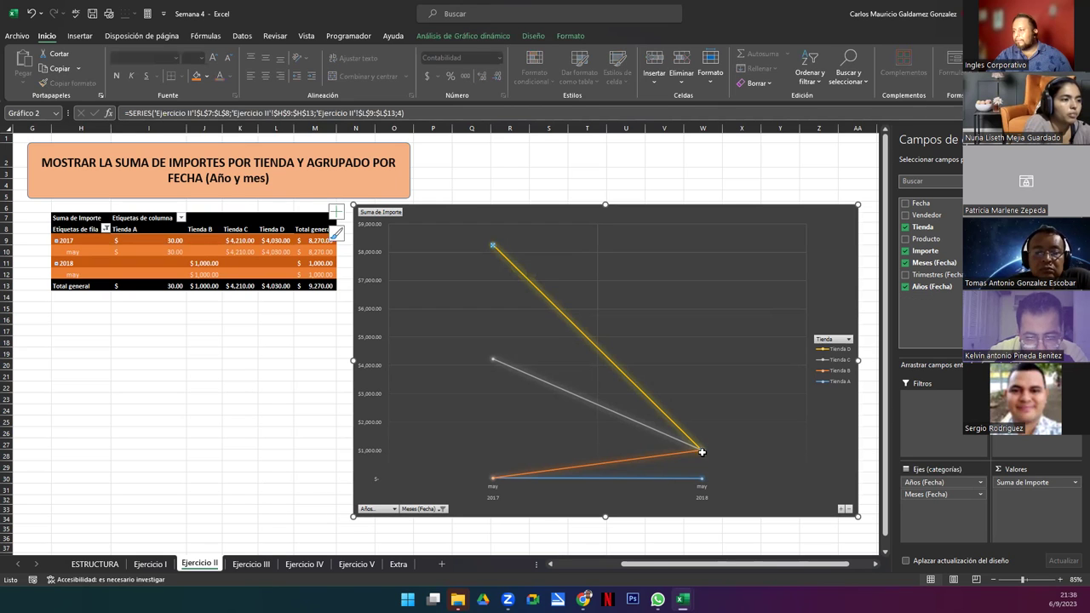
pyautogui.click(818, 257)
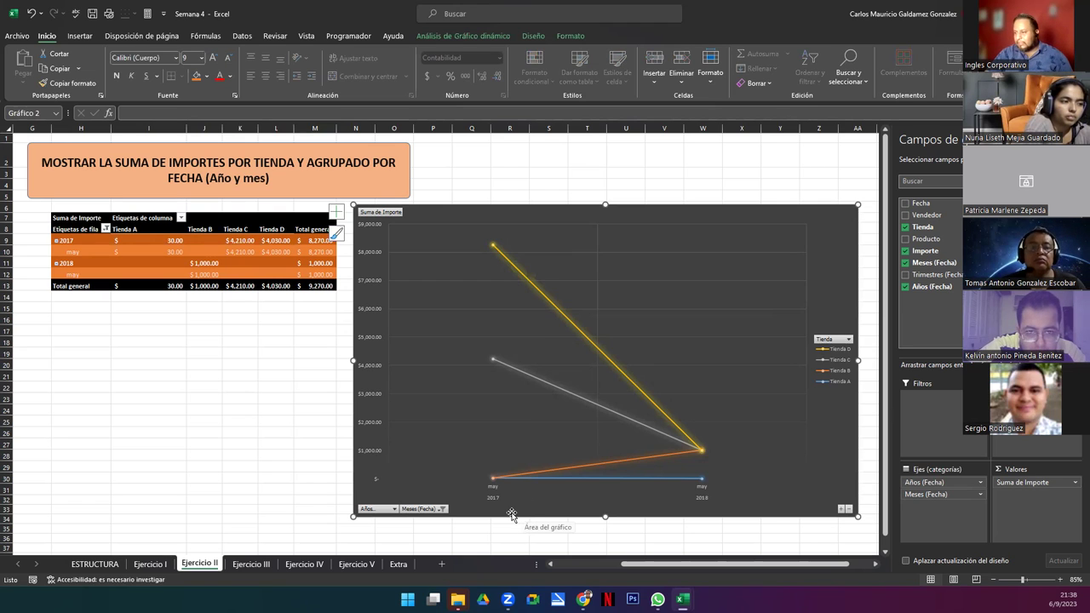
pyautogui.moveTo(492, 484)
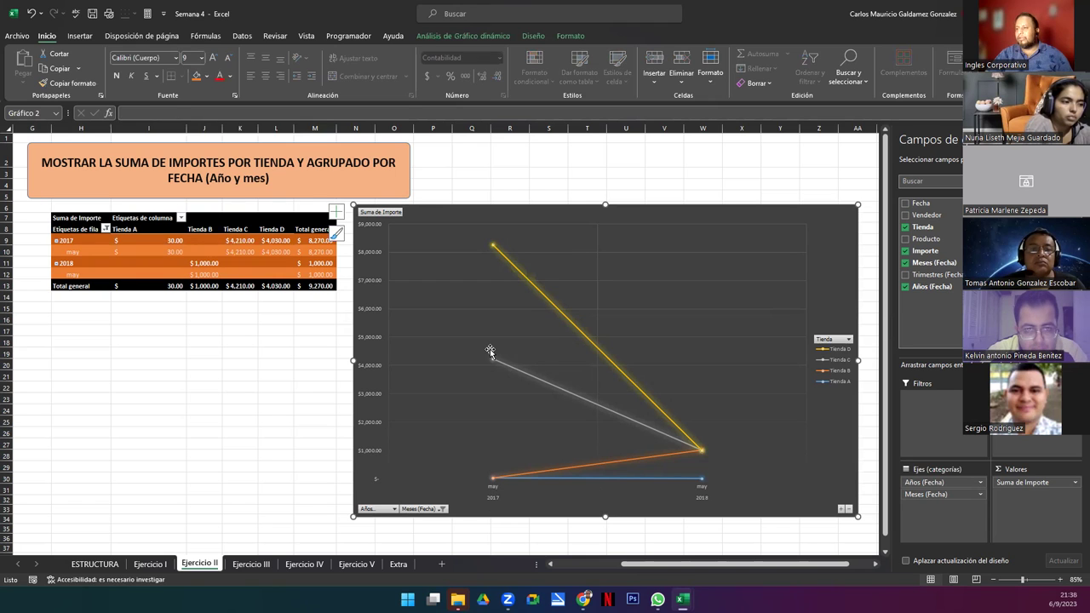
# Filter the pivot chart's Meses (Fecha) field to show only ene, feb and mar
pyautogui.click(442, 510)
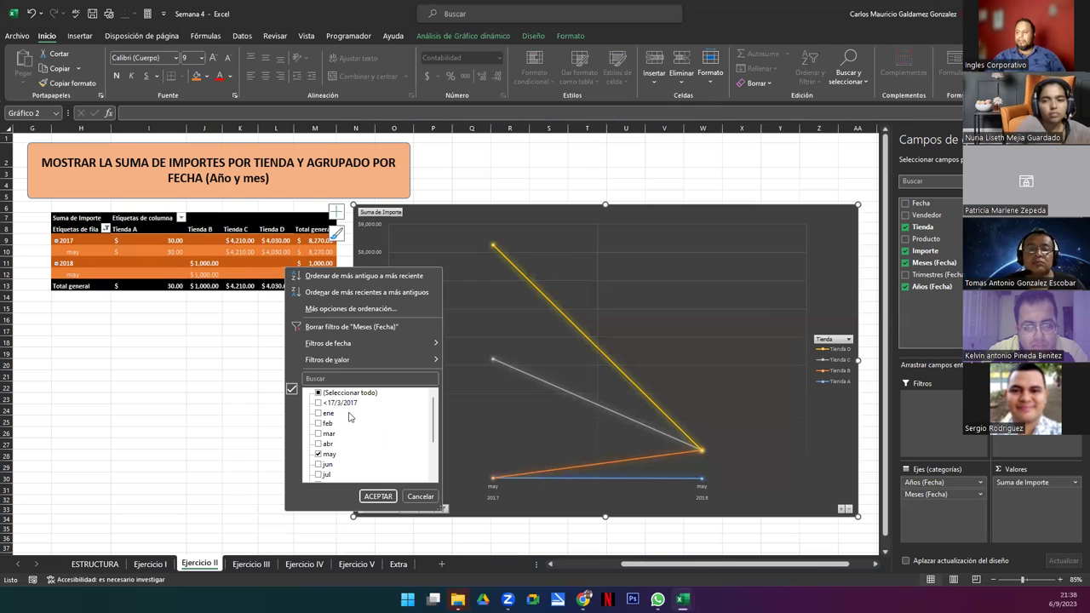
pyautogui.click(318, 454)
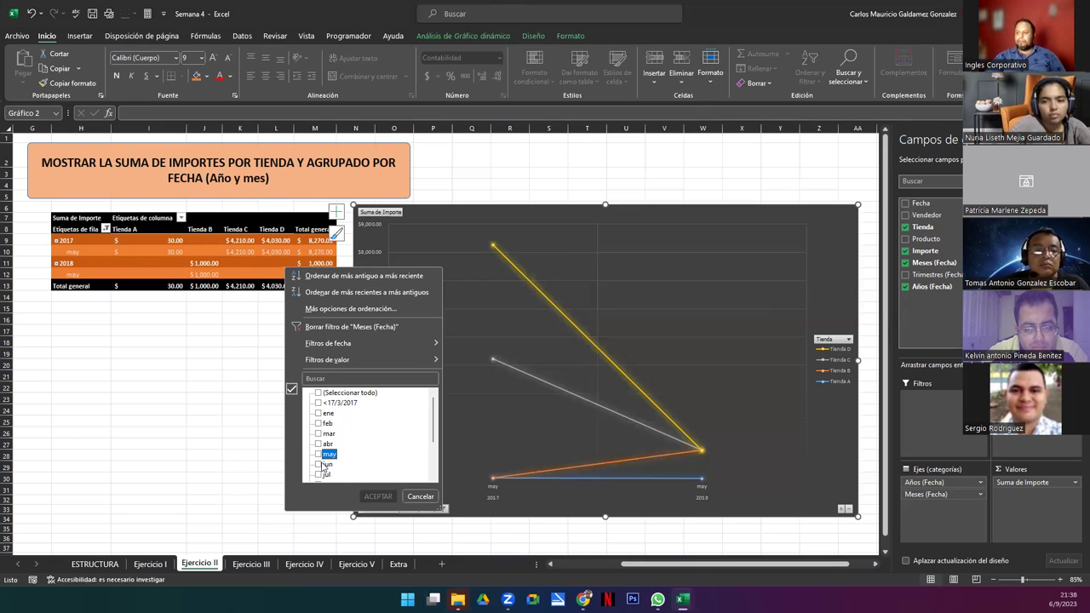
pyautogui.click(319, 414)
pyautogui.click(318, 424)
pyautogui.click(318, 434)
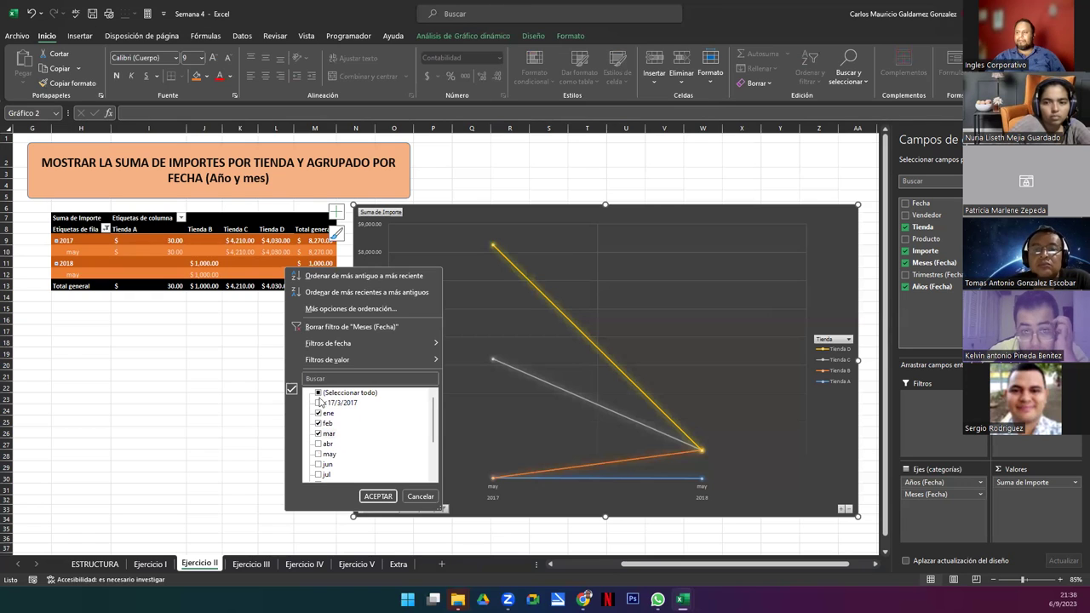
pyautogui.click(366, 495)
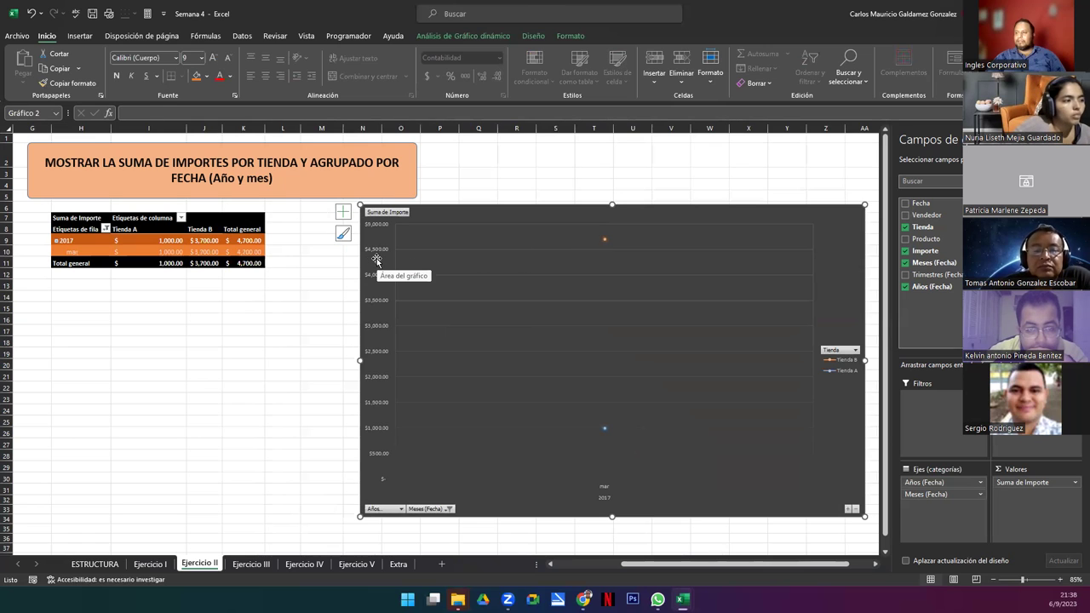
# Check the plotted store points for March 2017, and clear the chart's Meses (Fecha) filter
pyautogui.moveTo(604, 242)
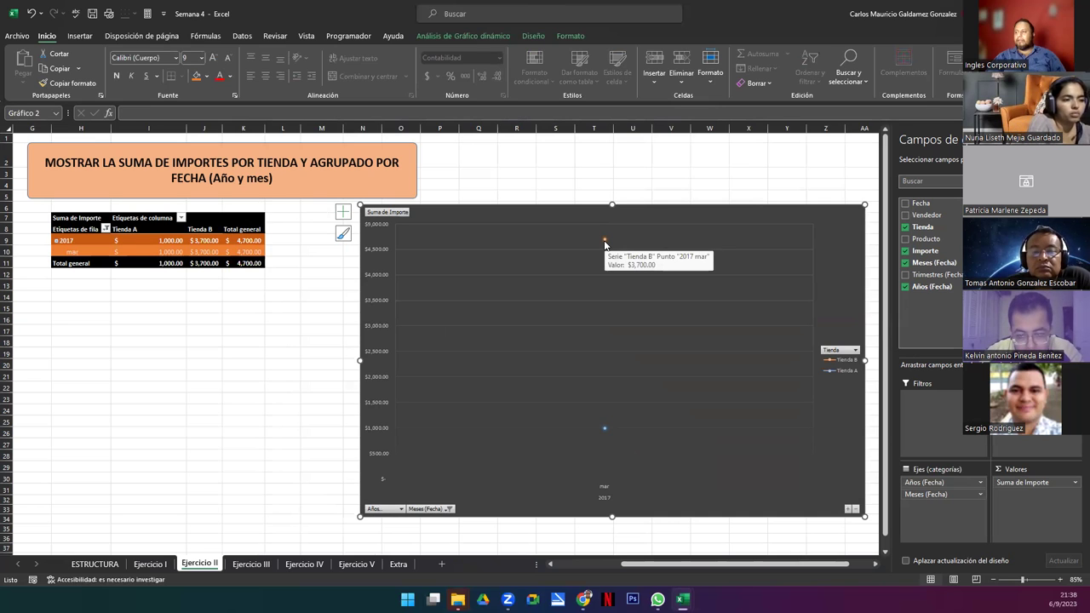
pyautogui.moveTo(602, 423)
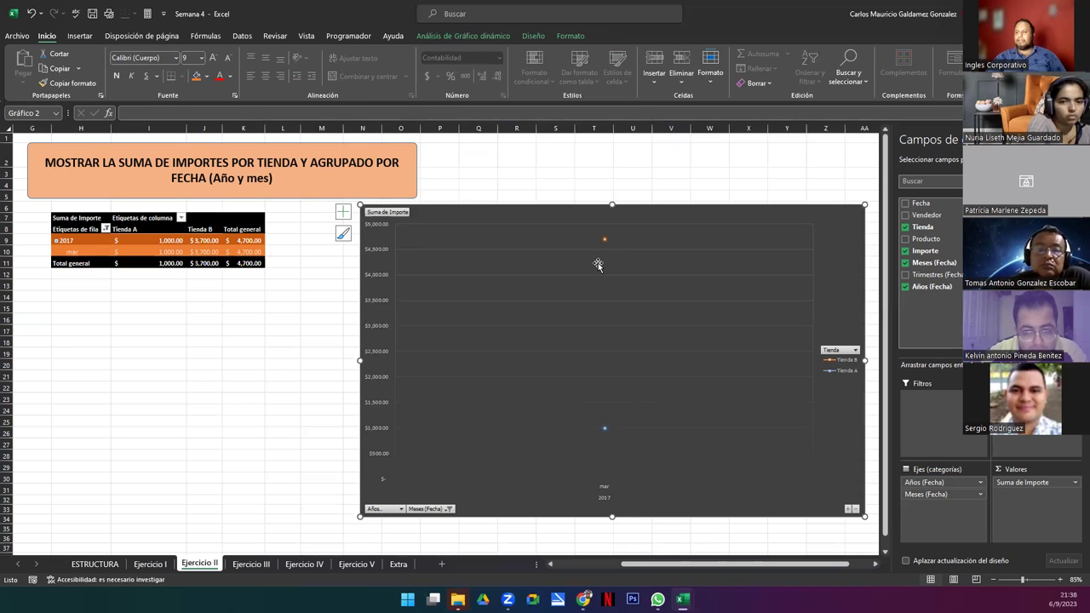
pyautogui.click(449, 509)
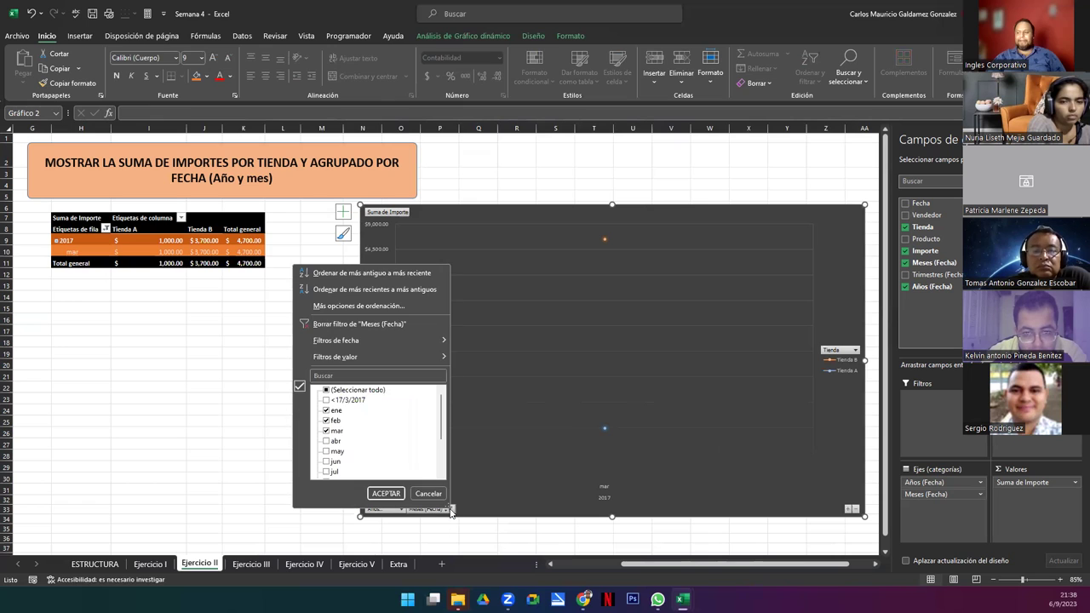
pyautogui.click(334, 325)
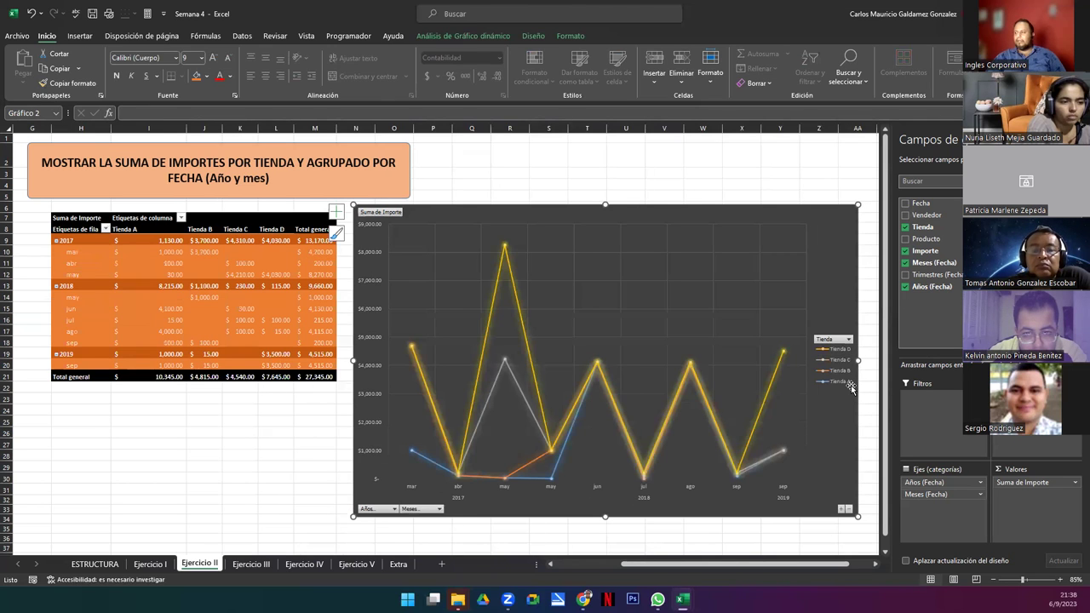
# Filter the pivot chart's Tienda field to show only Tienda A and Tienda B
pyautogui.click(843, 341)
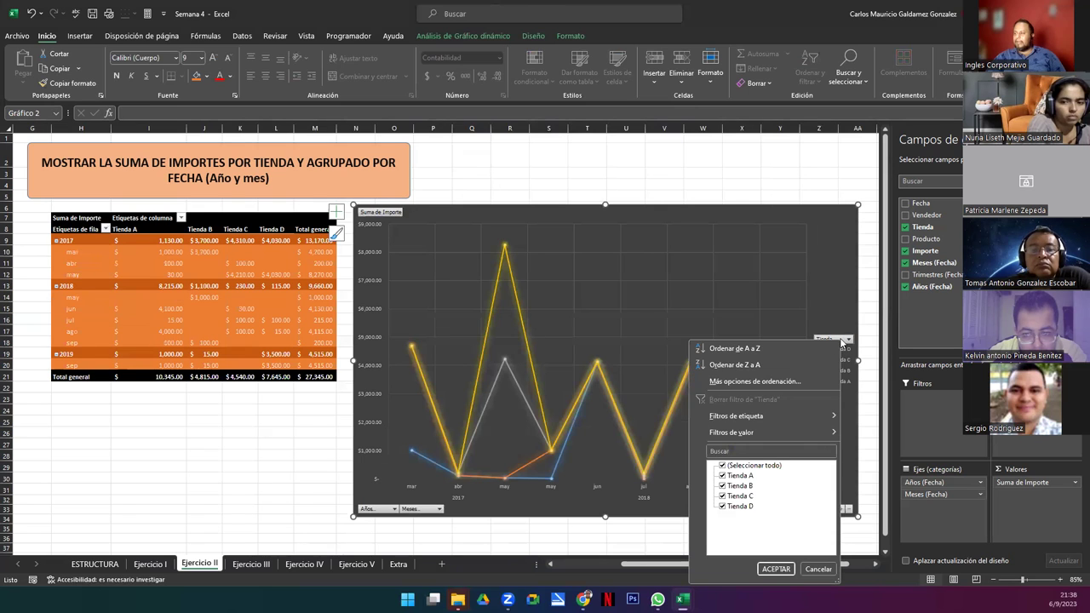
pyautogui.click(722, 468)
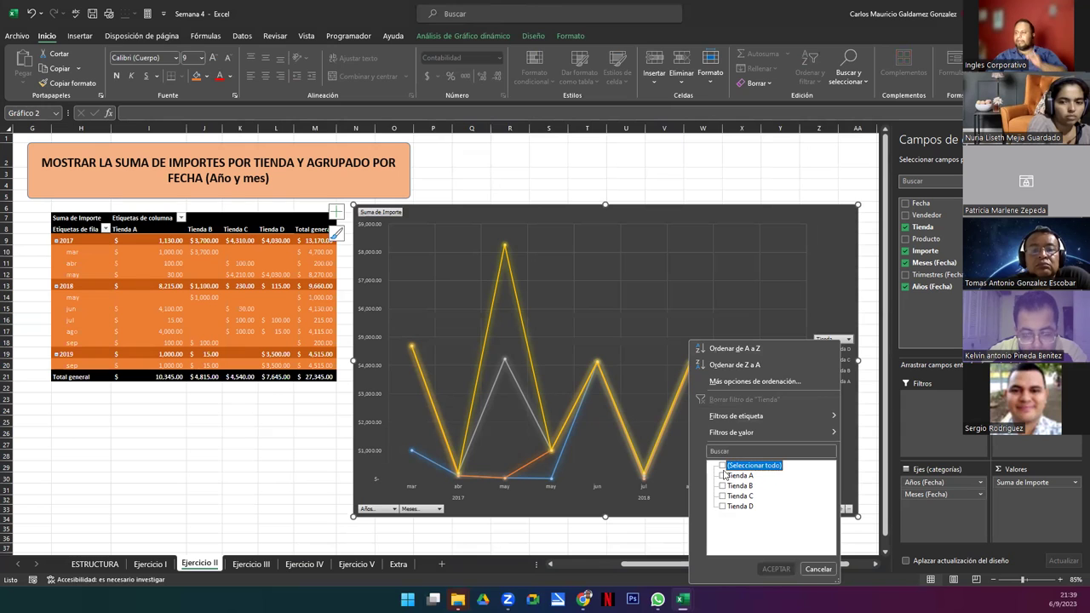
pyautogui.click(722, 475)
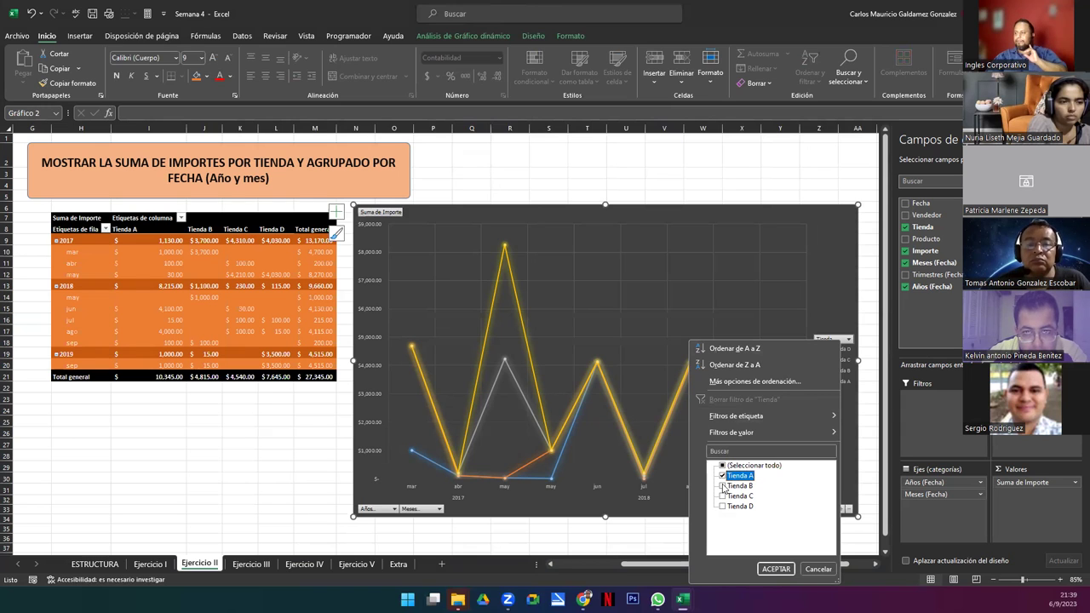
pyautogui.click(722, 485)
pyautogui.click(774, 569)
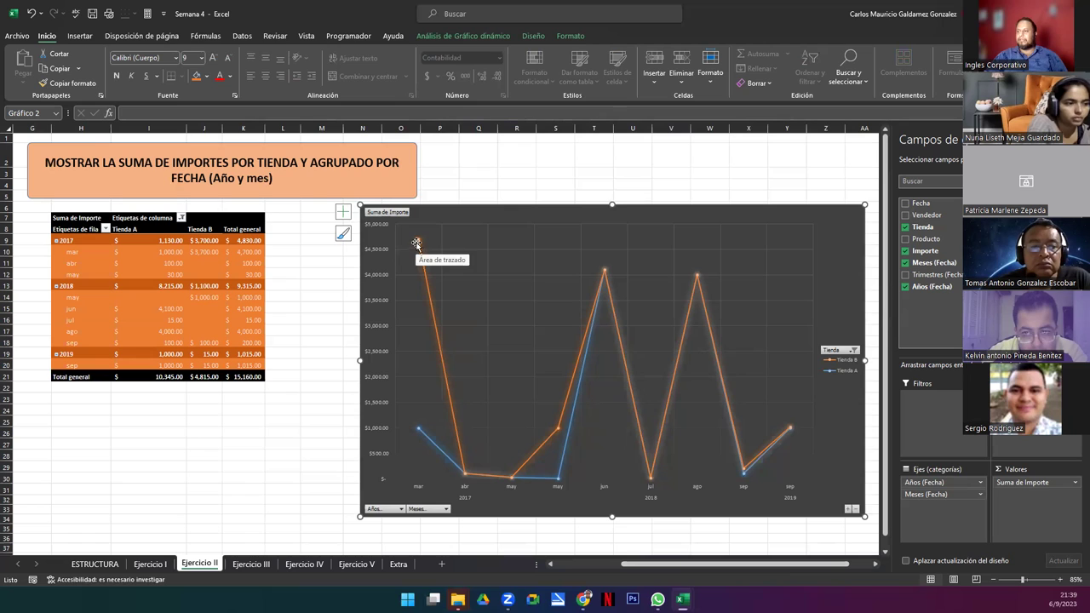
# Compare the March 2017 amounts of Tienda A and Tienda B and their total with the chart points
pyautogui.moveTo(418, 243)
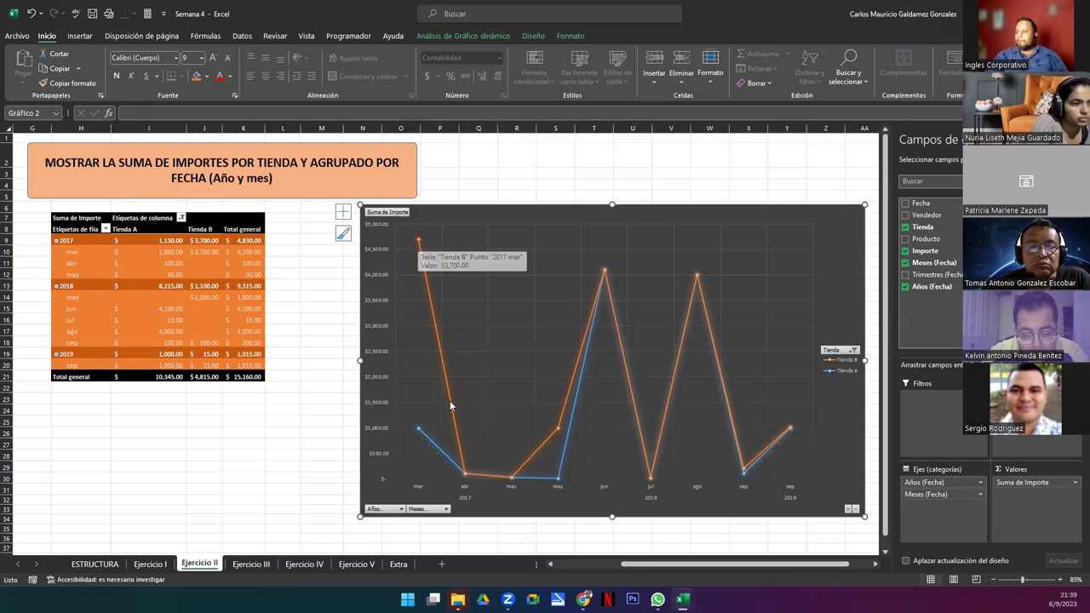
pyautogui.moveTo(464, 478)
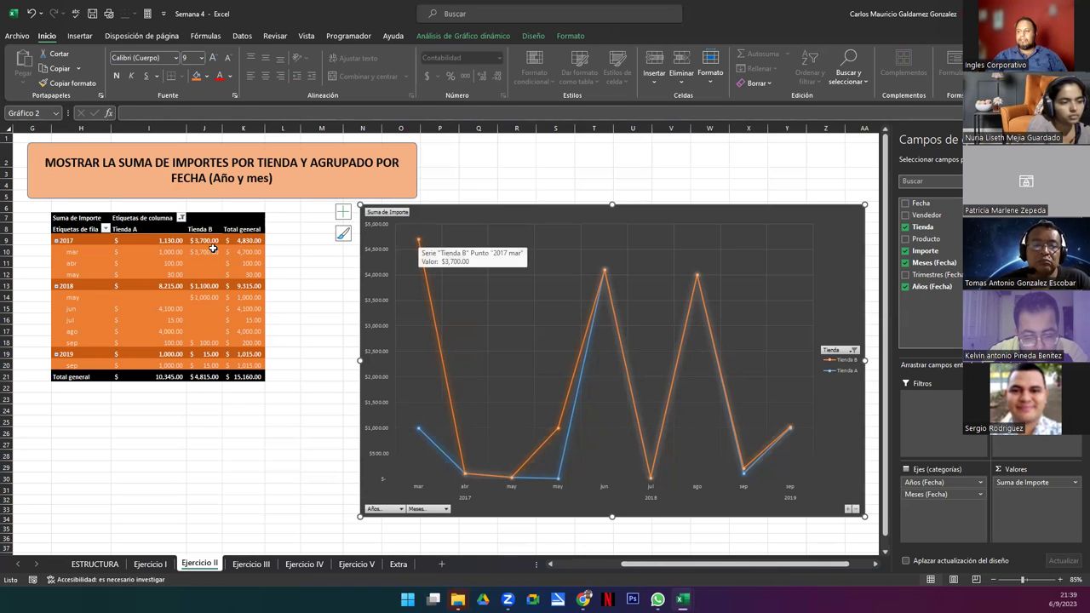
pyautogui.moveTo(162, 251); pyautogui.dragTo(196, 258)
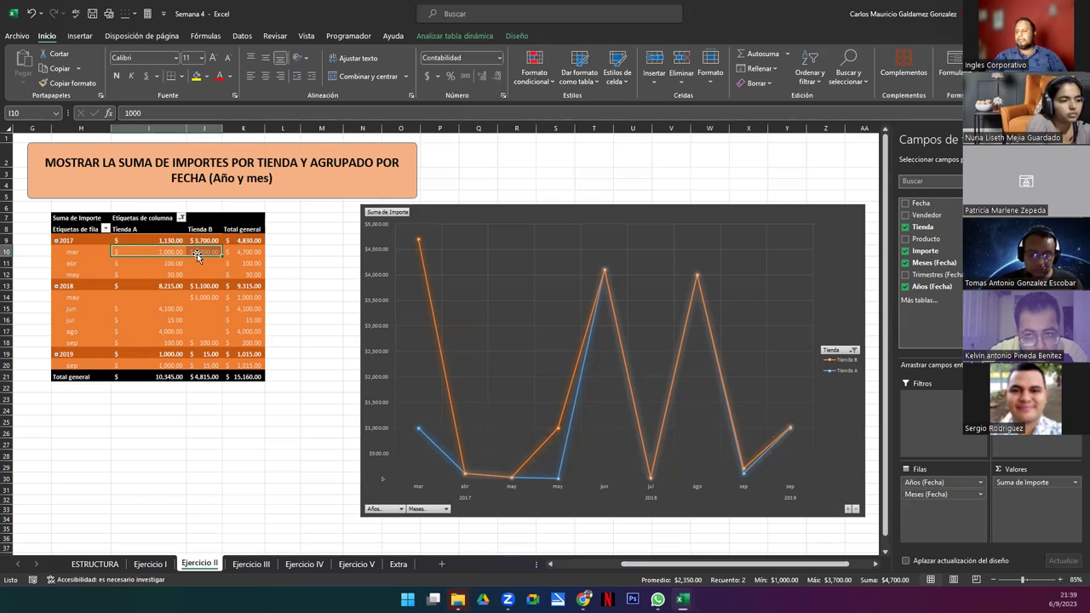
pyautogui.moveTo(418, 433)
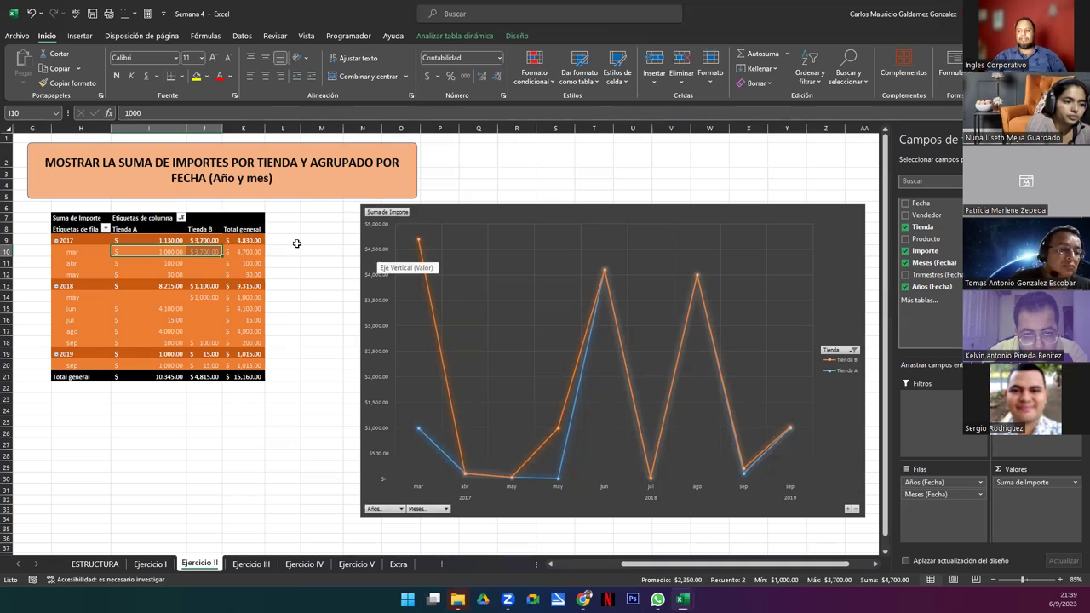
pyautogui.click(234, 253)
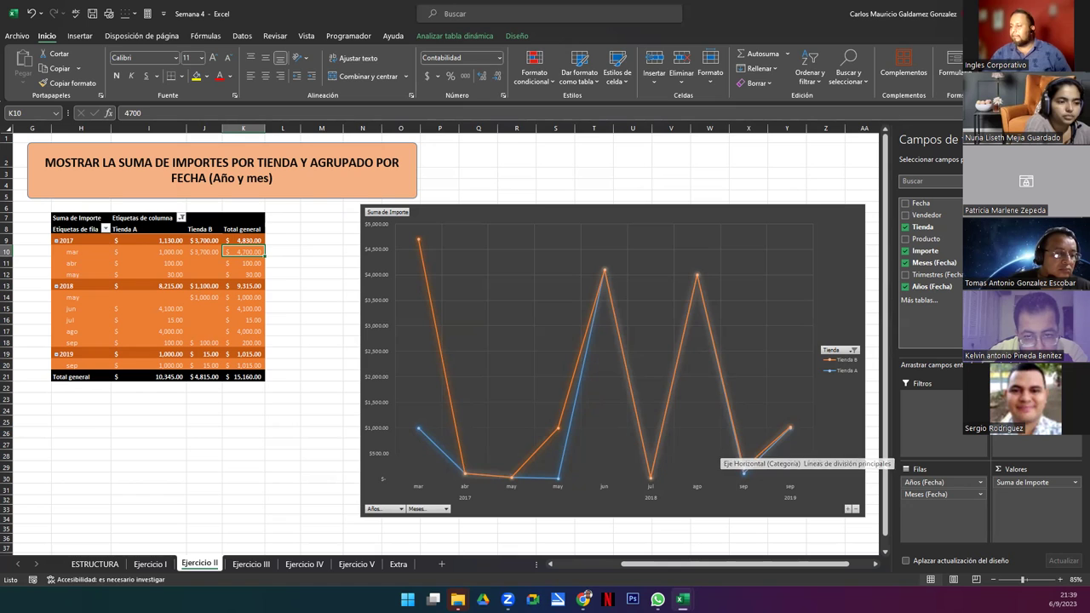
# Clear the Tienda filter on the pivot chart to include all stores
pyautogui.click(854, 350)
pyautogui.click(749, 223)
pyautogui.click(785, 329)
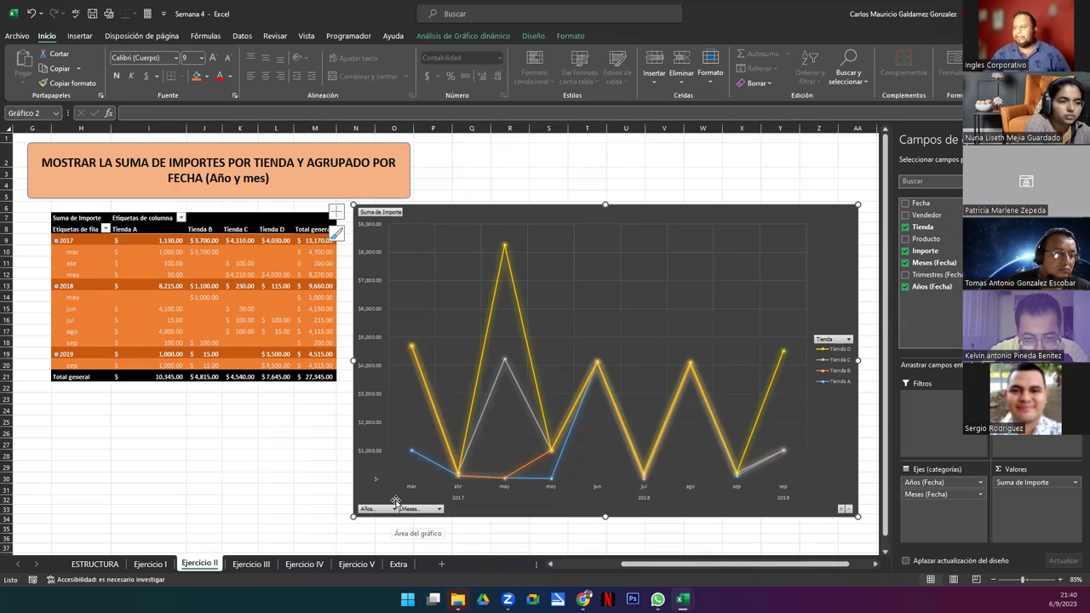
# Filter the pivot chart's Tienda field to show only Tienda C and Tienda D
pyautogui.click(850, 340)
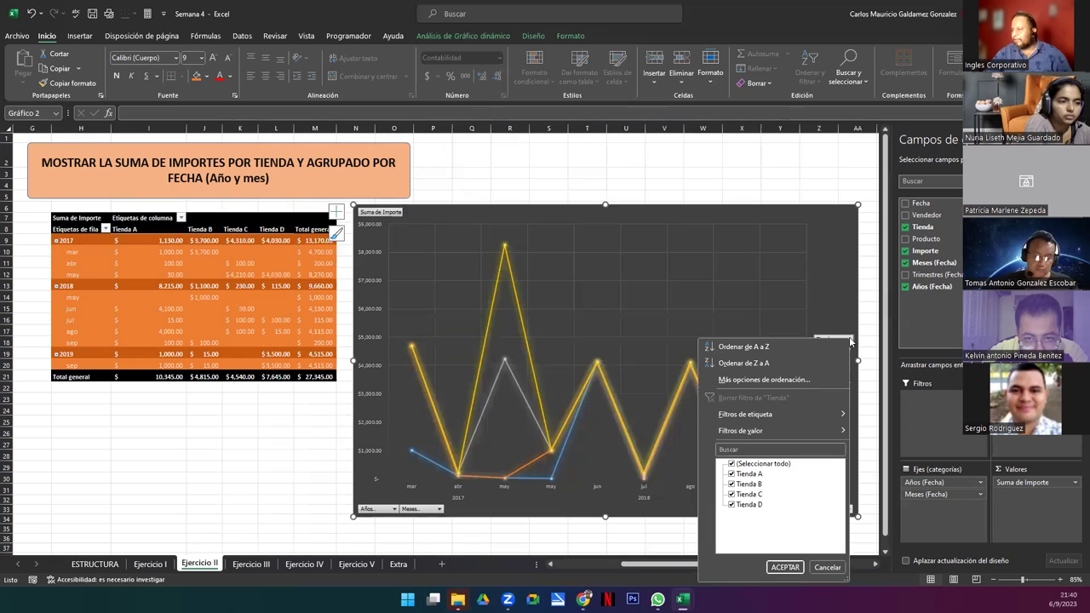
pyautogui.click(732, 464)
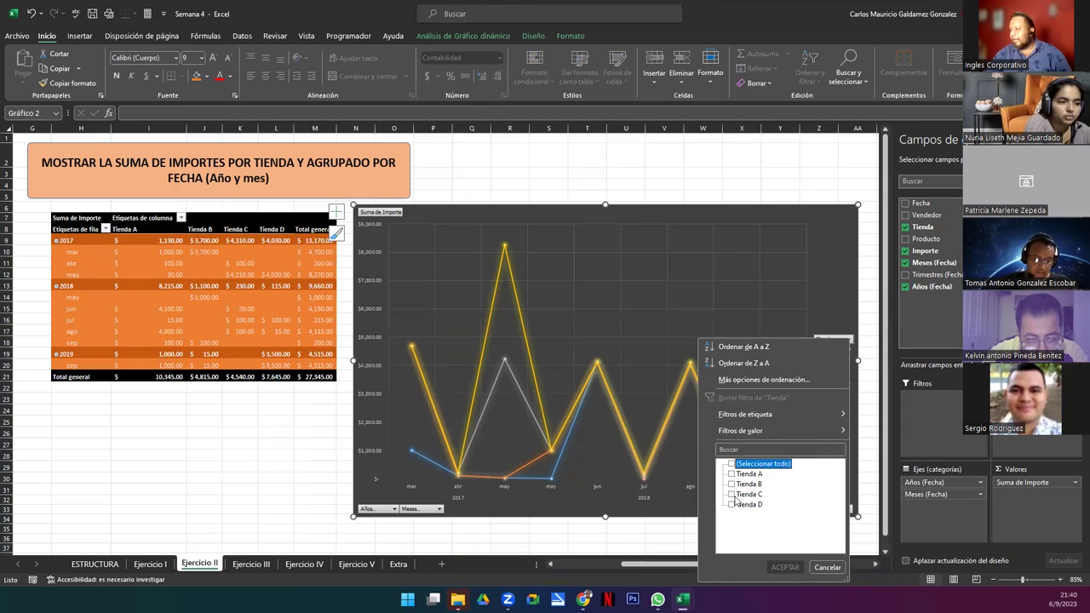
pyautogui.click(731, 494)
pyautogui.click(731, 504)
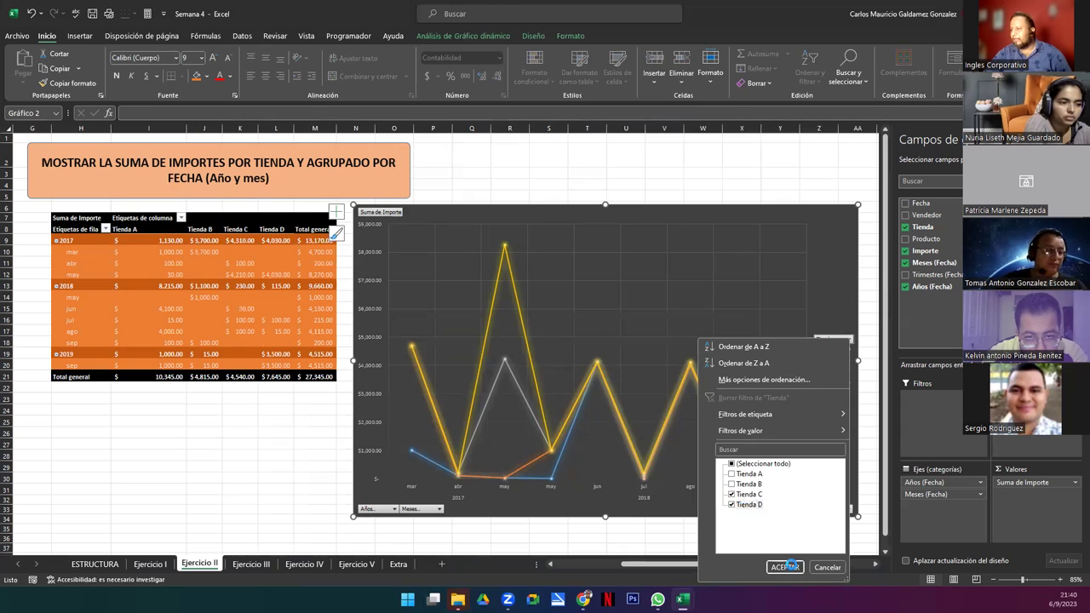
pyautogui.click(791, 565)
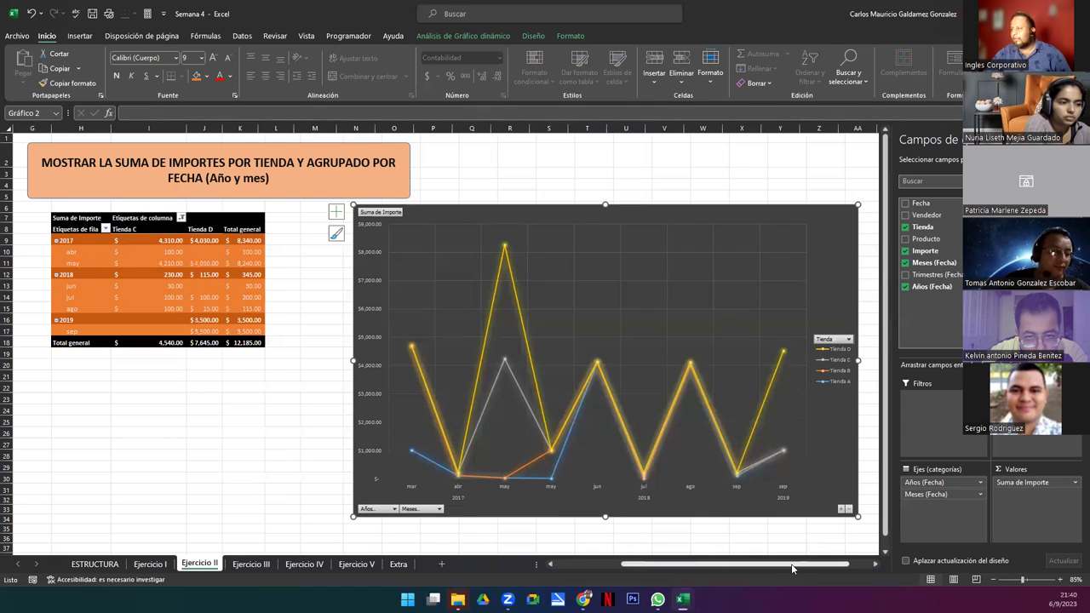
# Filter the pivot chart's Meses (Fecha) field to show only <17/3/2017 and the months ene through jun
pyautogui.click(443, 510)
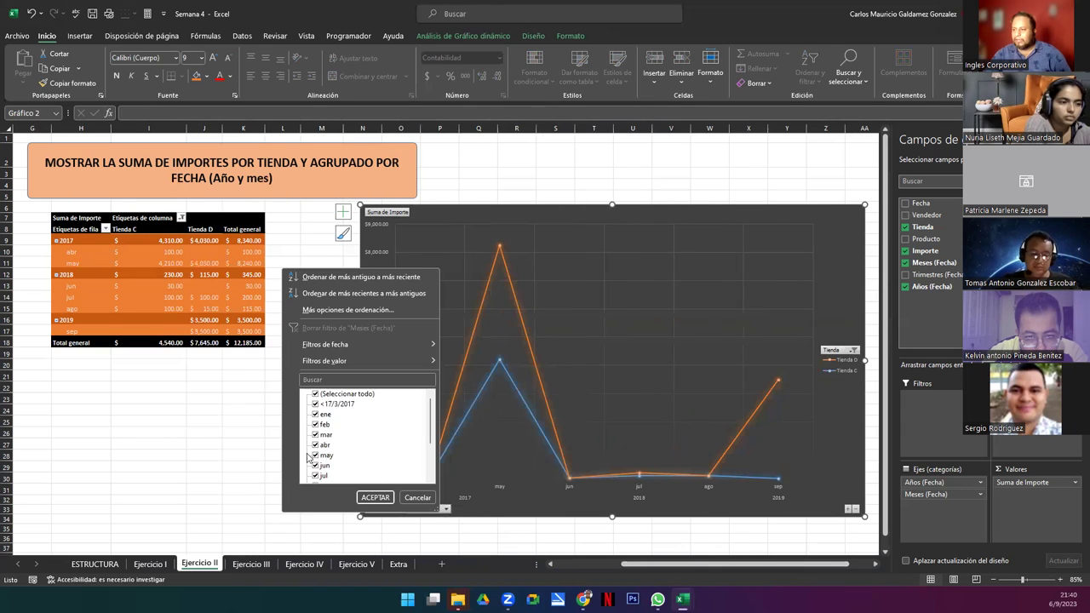
pyautogui.click(315, 394)
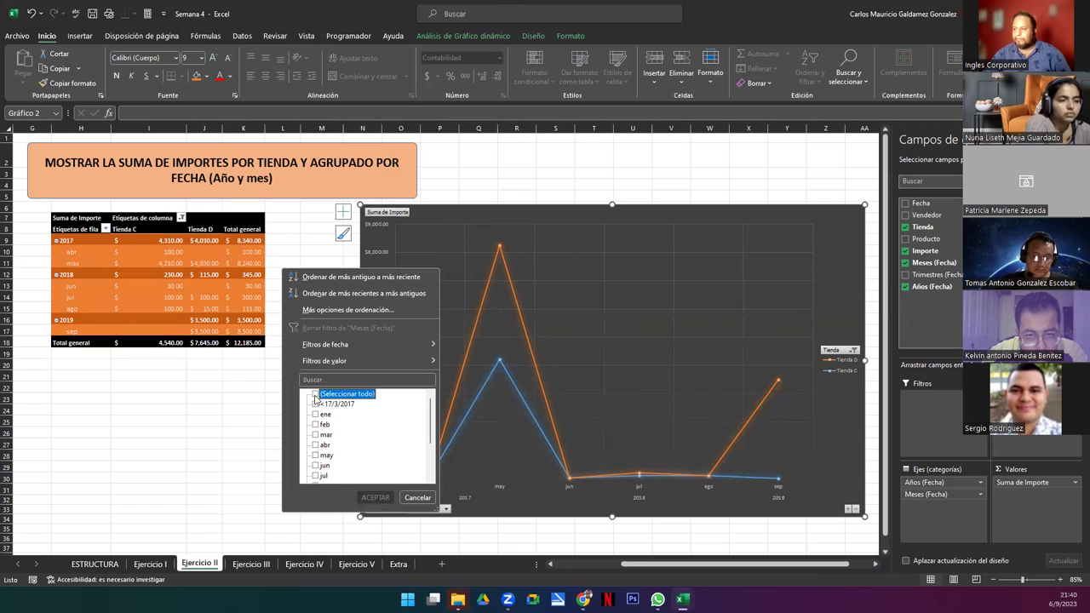
pyautogui.click(315, 404)
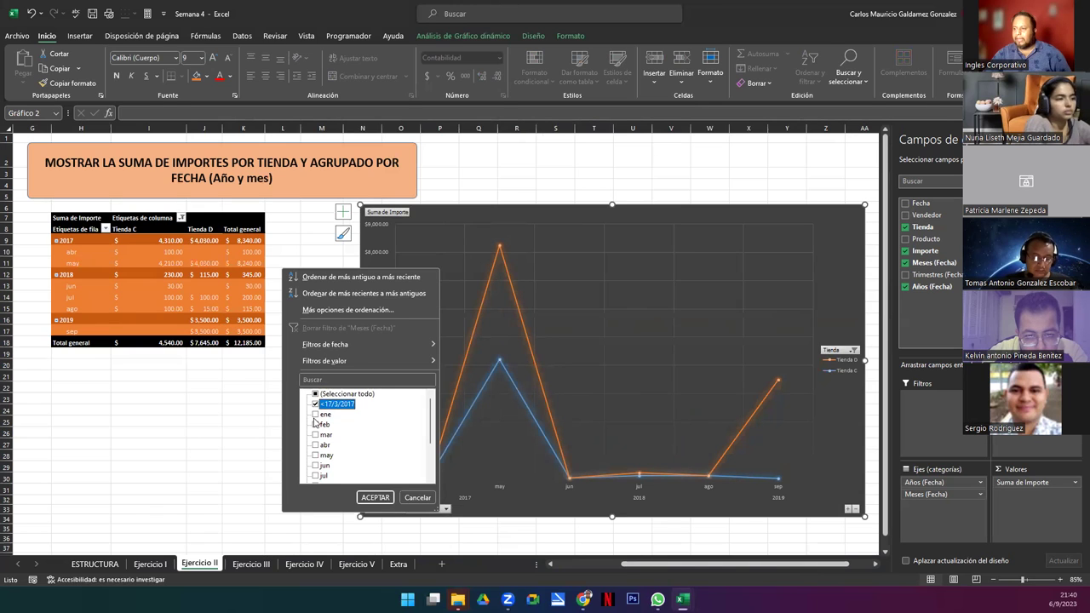
pyautogui.click(315, 414)
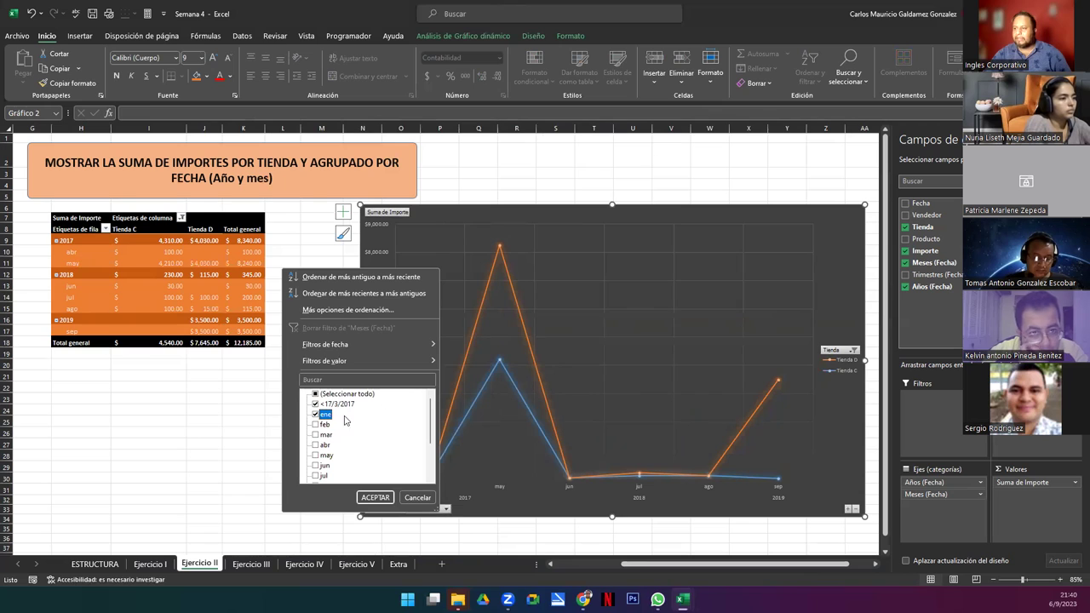
pyautogui.click(315, 424)
pyautogui.click(315, 434)
pyautogui.click(315, 444)
pyautogui.click(315, 455)
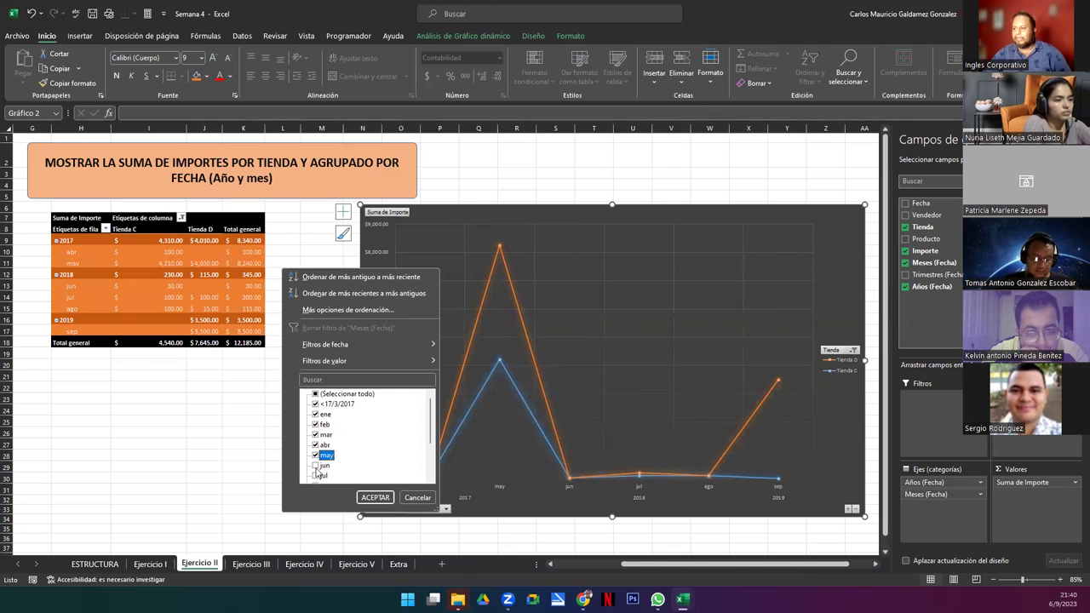
pyautogui.click(315, 466)
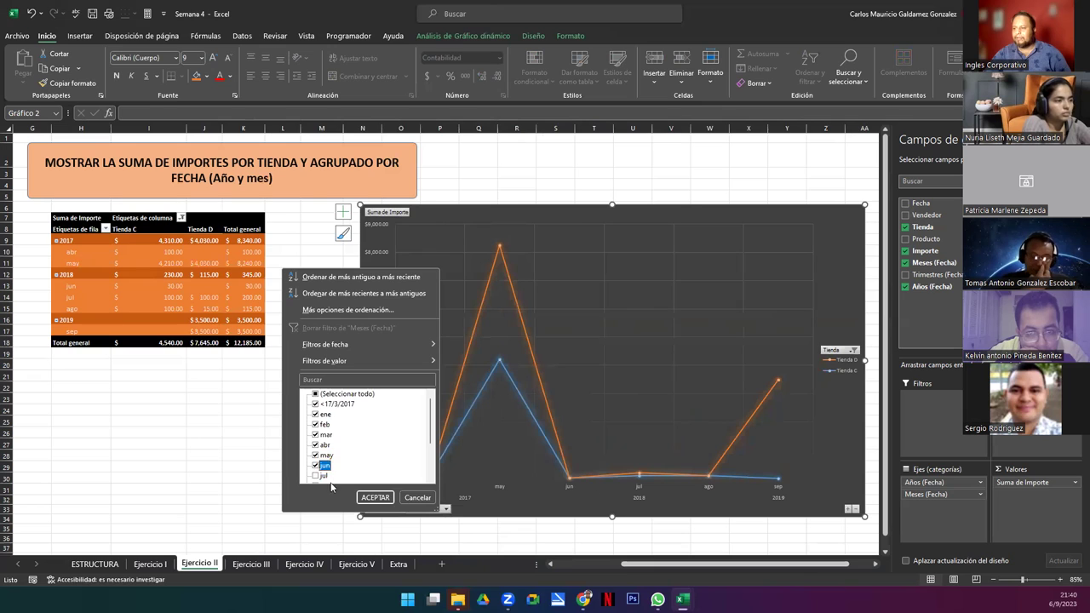
pyautogui.click(375, 498)
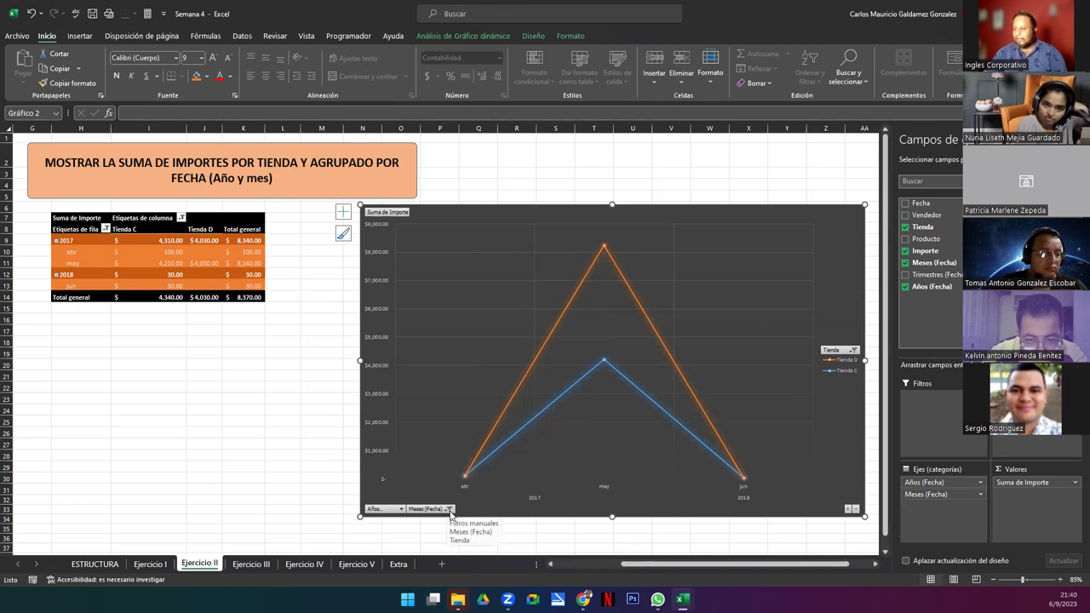
# Clear the Meses (Fecha) and Tienda filters on the pivot chart to show all months and stores
pyautogui.click(448, 509)
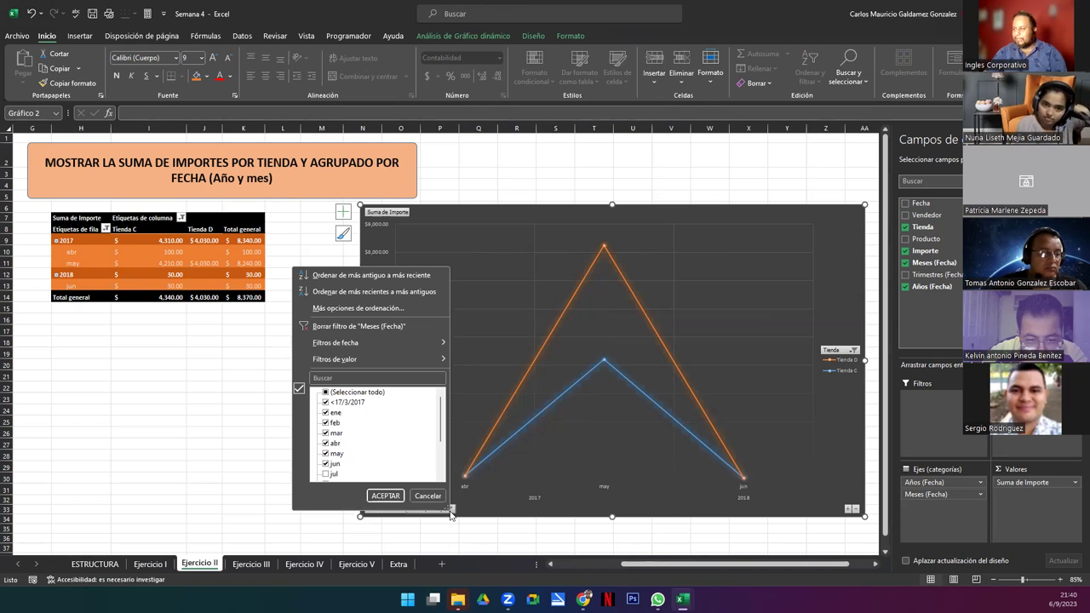
pyautogui.click(341, 326)
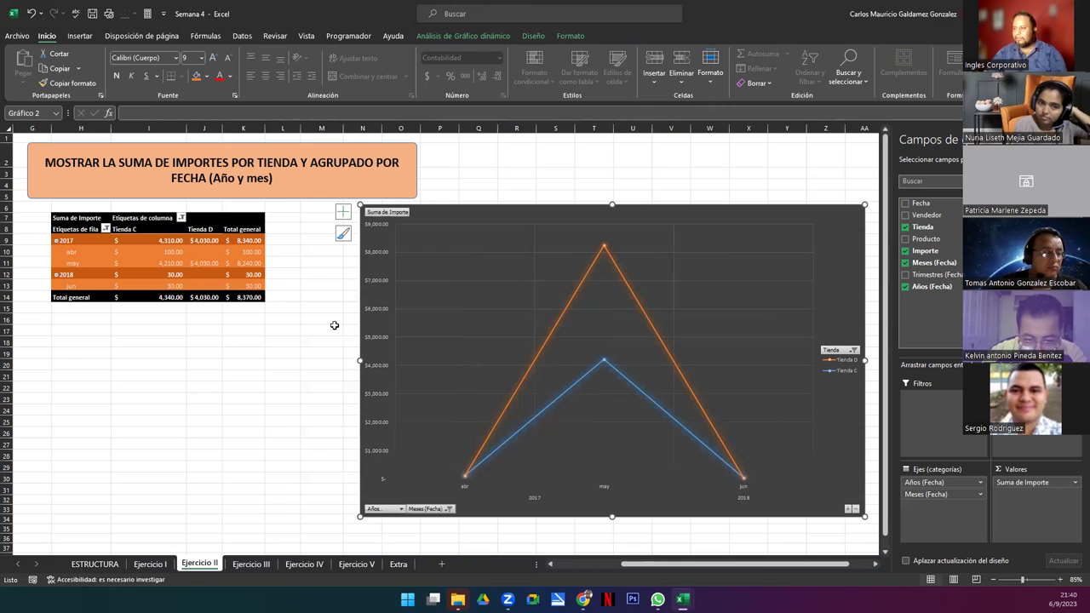
pyautogui.click(853, 350)
pyautogui.click(742, 167)
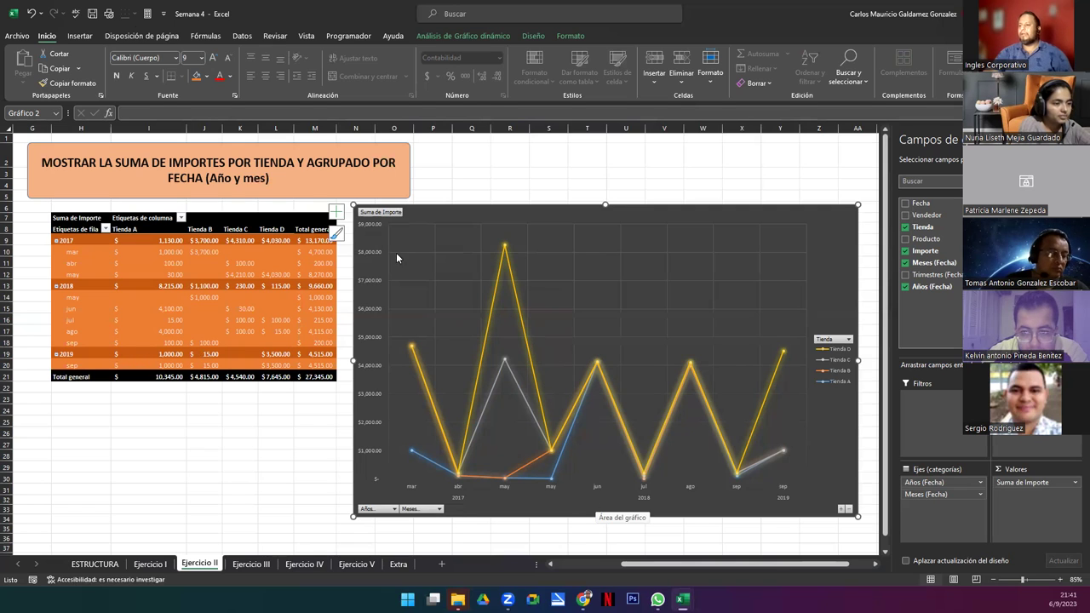
# On the Ejercicio III sheet, apply the accounting currency format to all pivot table values, including the totals
pyautogui.click(250, 565)
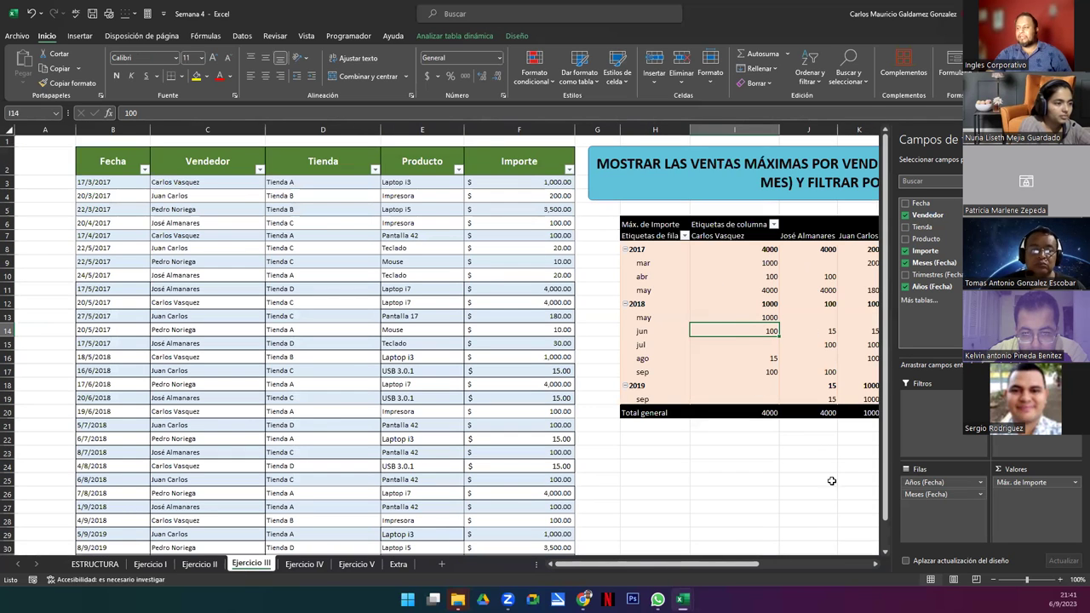
pyautogui.click(875, 565)
pyautogui.click(875, 564)
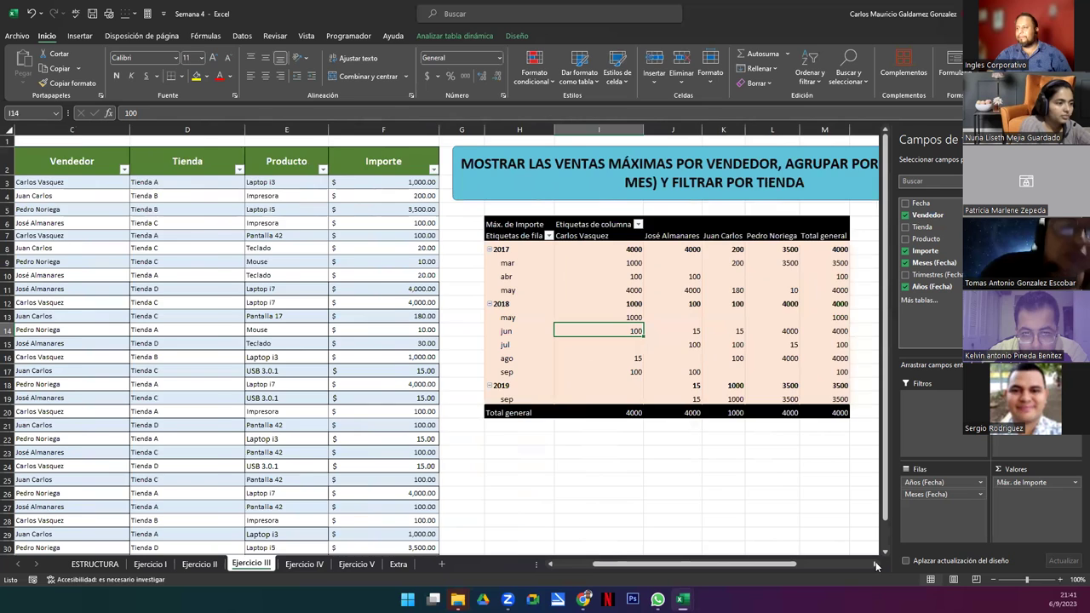
pyautogui.click(876, 564)
pyautogui.click(875, 565)
pyautogui.click(876, 564)
pyautogui.click(875, 565)
pyautogui.click(875, 565)
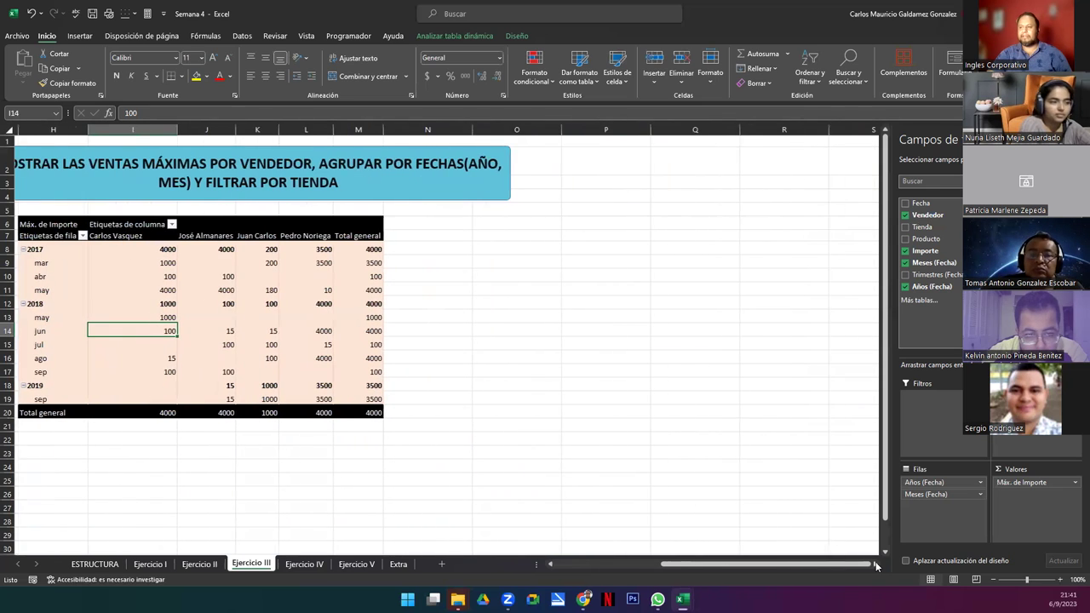
pyautogui.click(551, 566)
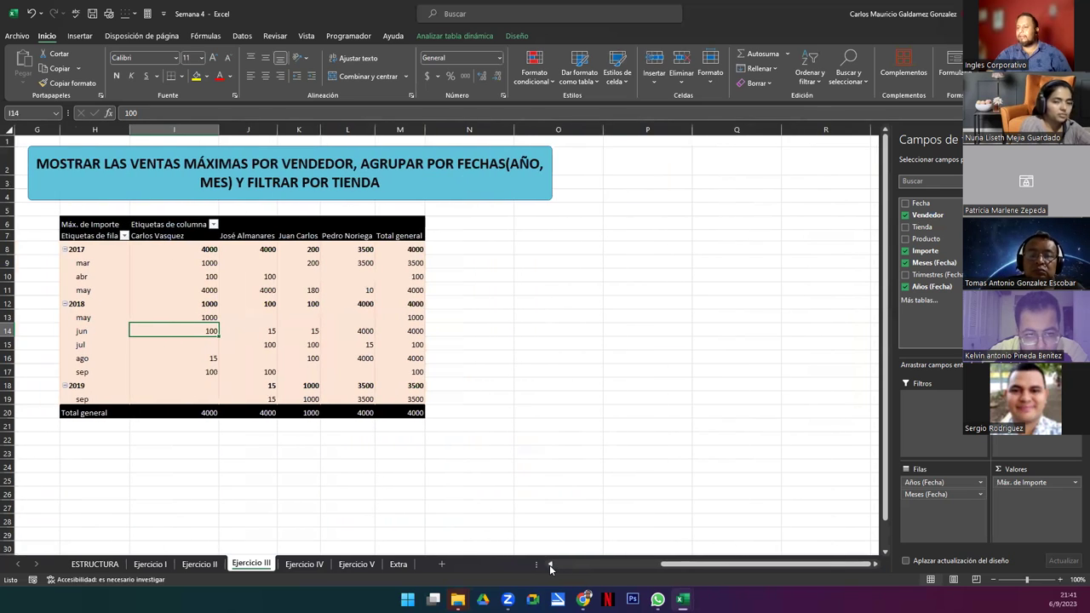
pyautogui.click(186, 278)
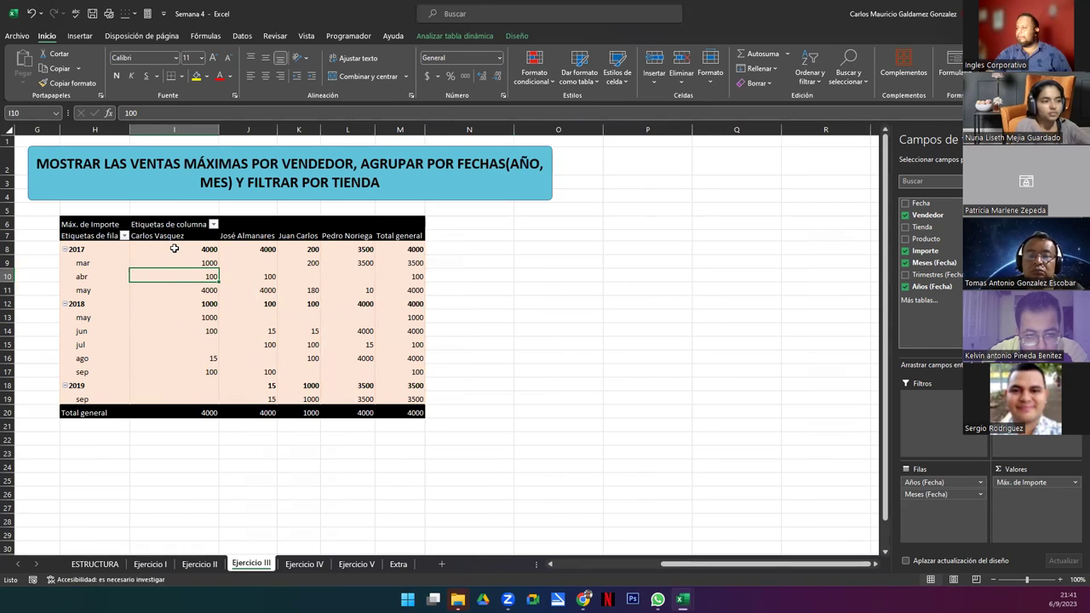
pyautogui.click(176, 248)
pyautogui.moveTo(231, 290); pyautogui.dragTo(421, 414)
pyautogui.click(426, 76)
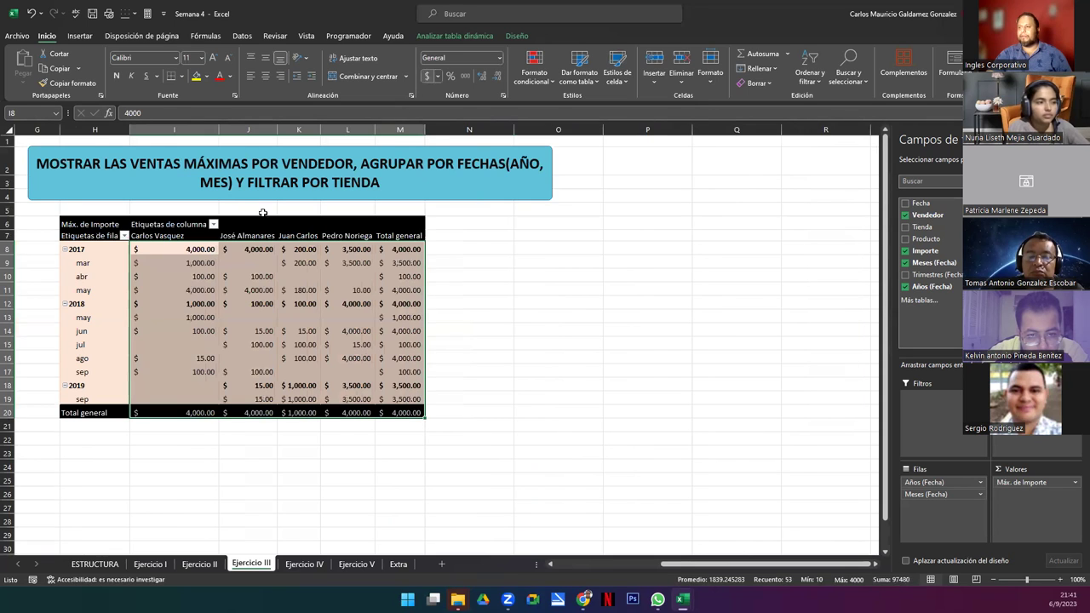
pyautogui.click(221, 280)
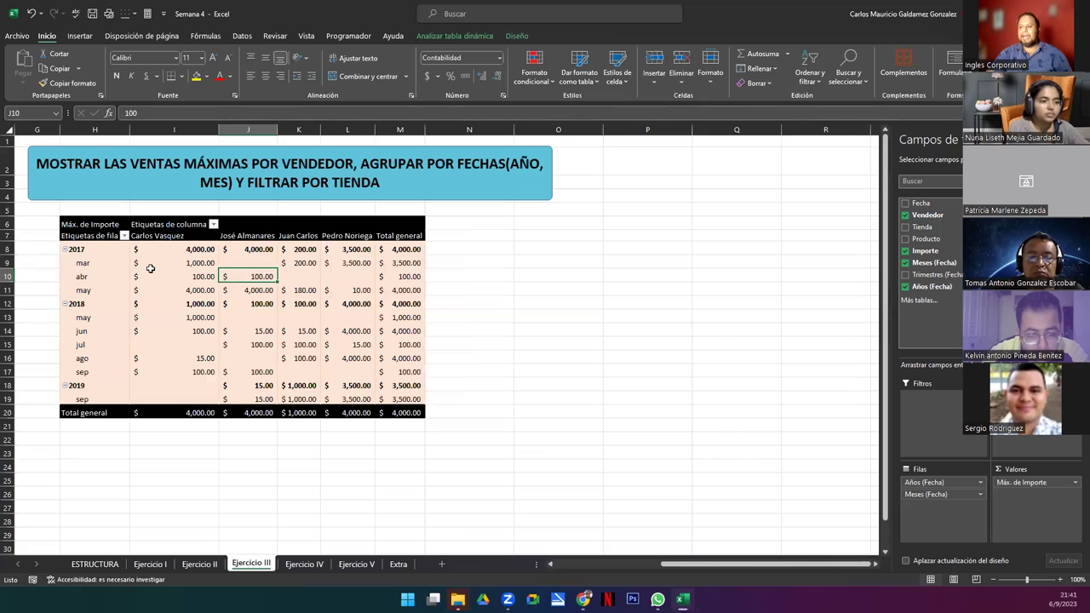
# Compare the sellers' maximum sales for March and April 2017 in the pivot table
pyautogui.moveTo(154, 266); pyautogui.dragTo(154, 290)
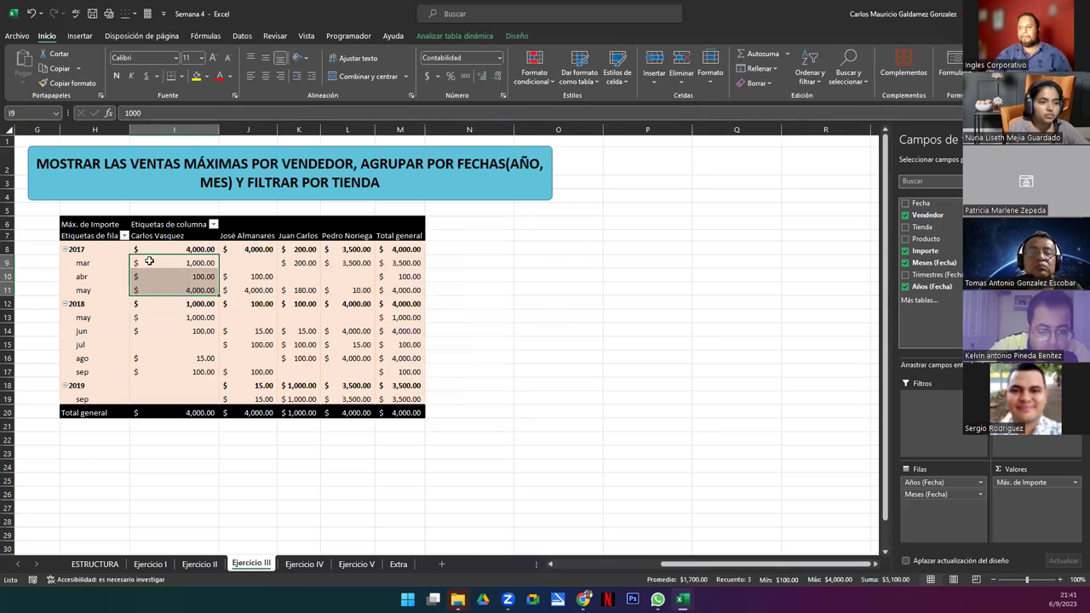
pyautogui.click(150, 264)
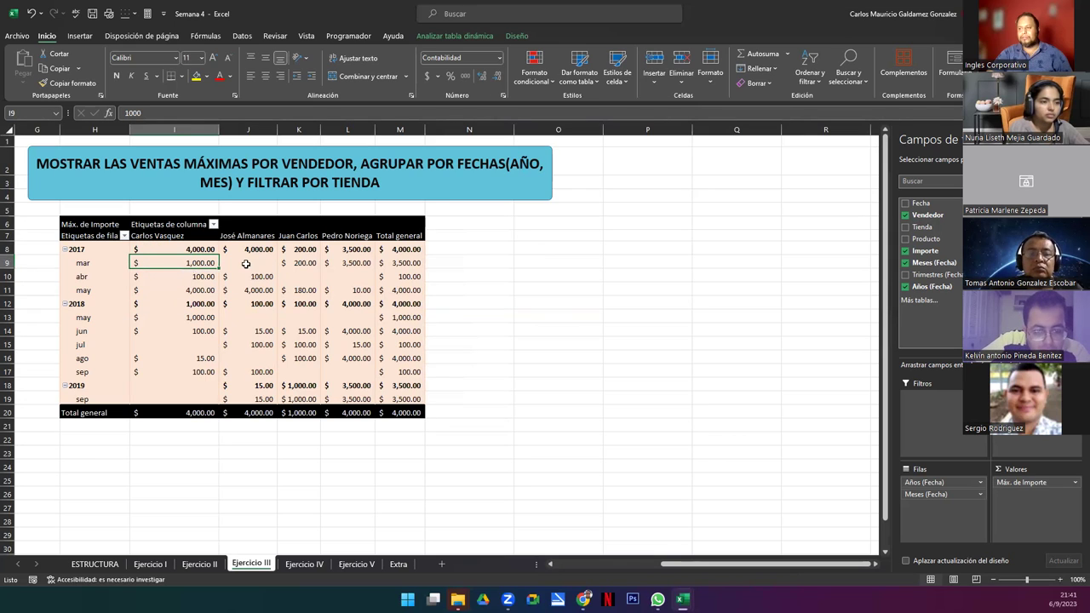
pyautogui.click(298, 263)
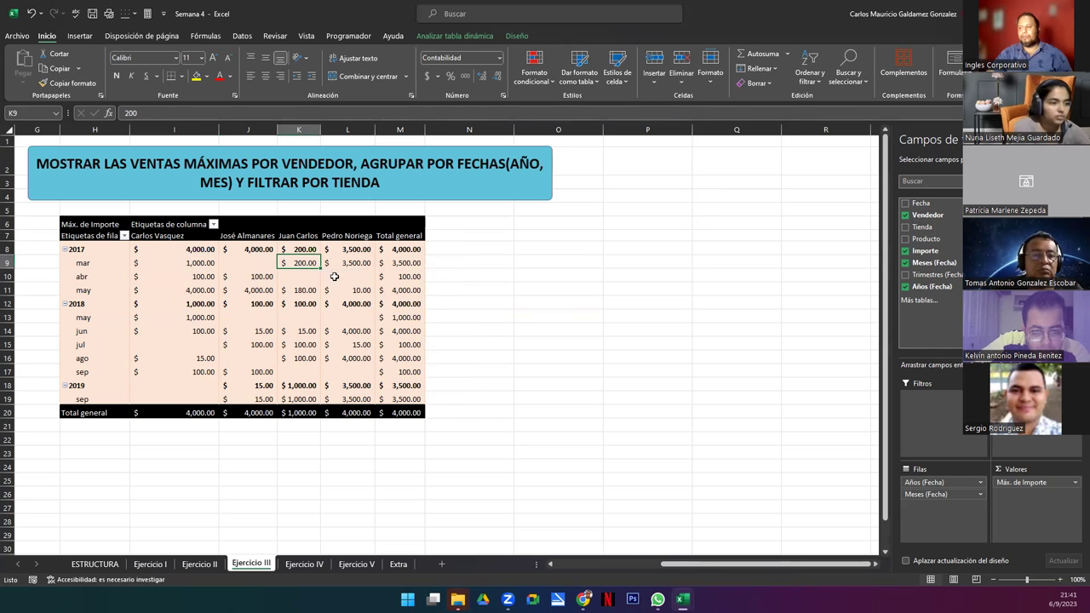
pyautogui.click(345, 264)
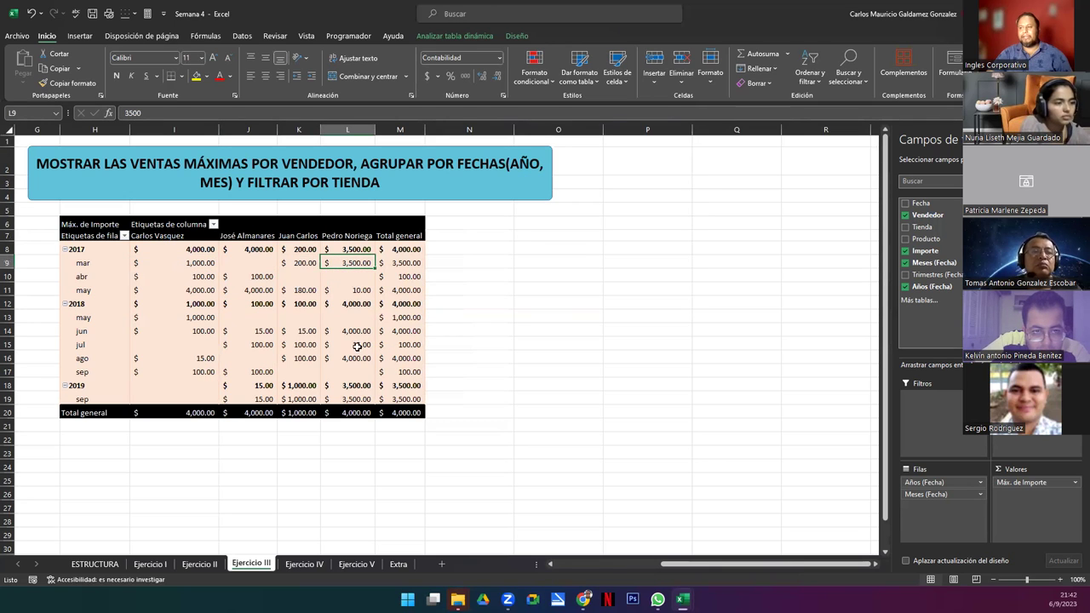
pyautogui.click(228, 264)
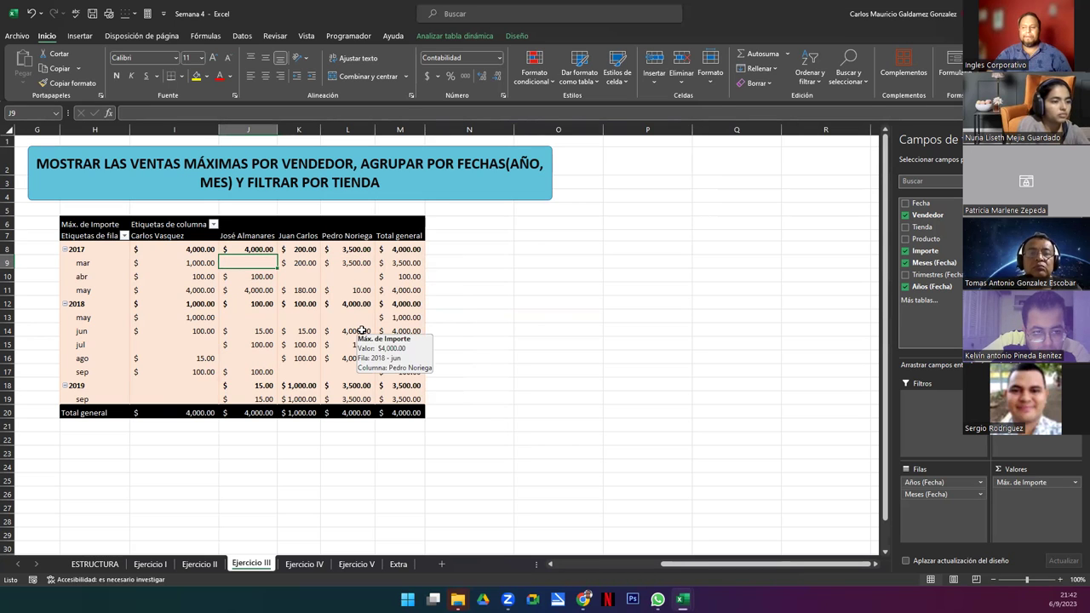
pyautogui.click(160, 277)
pyautogui.moveTo(206, 281); pyautogui.dragTo(253, 276)
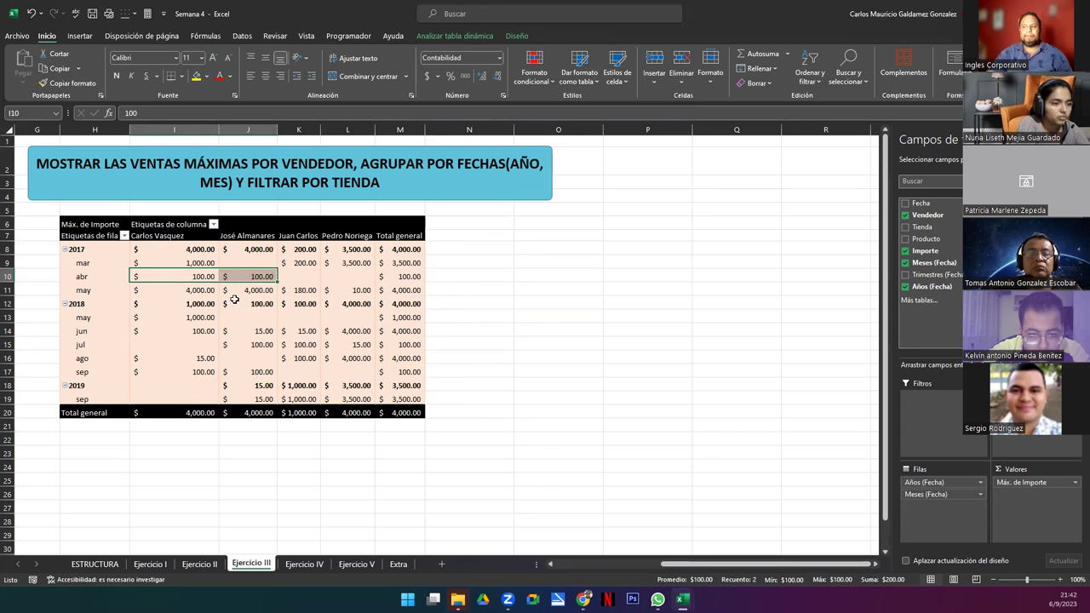
# Compare each seller's maximum sale for May 2017 with that month's value in the Total general column
pyautogui.click(168, 292)
pyautogui.moveTo(169, 293); pyautogui.dragTo(348, 288)
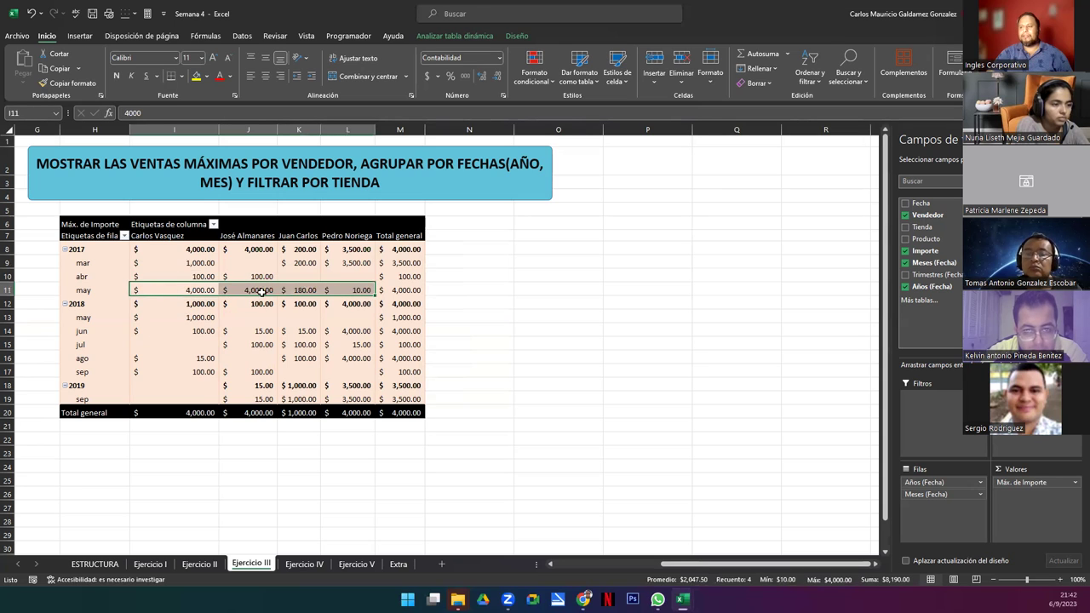
pyautogui.moveTo(169, 292); pyautogui.dragTo(260, 290)
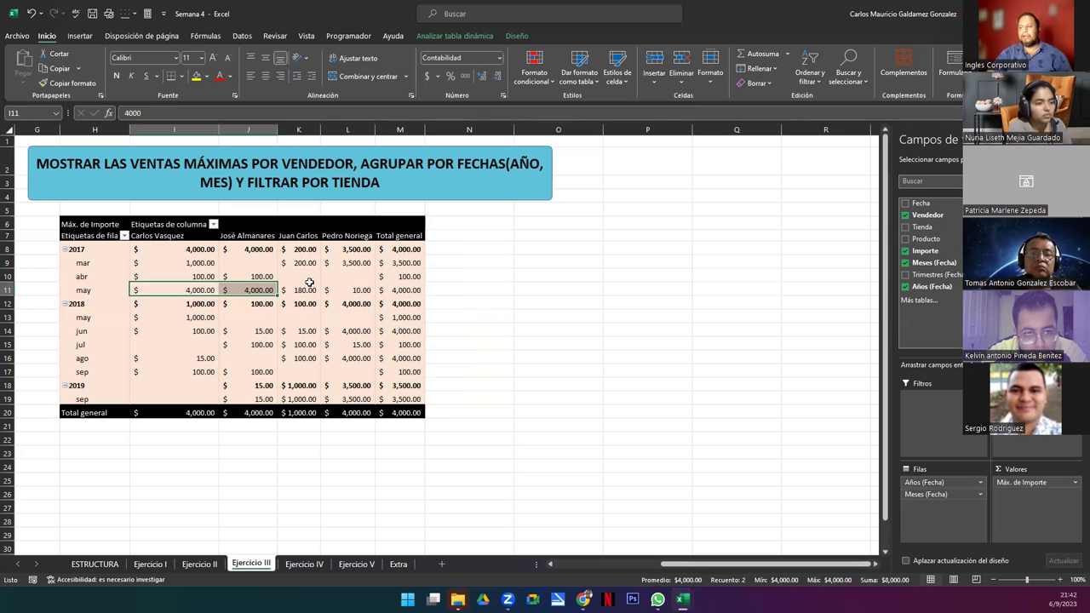
pyautogui.click(315, 290)
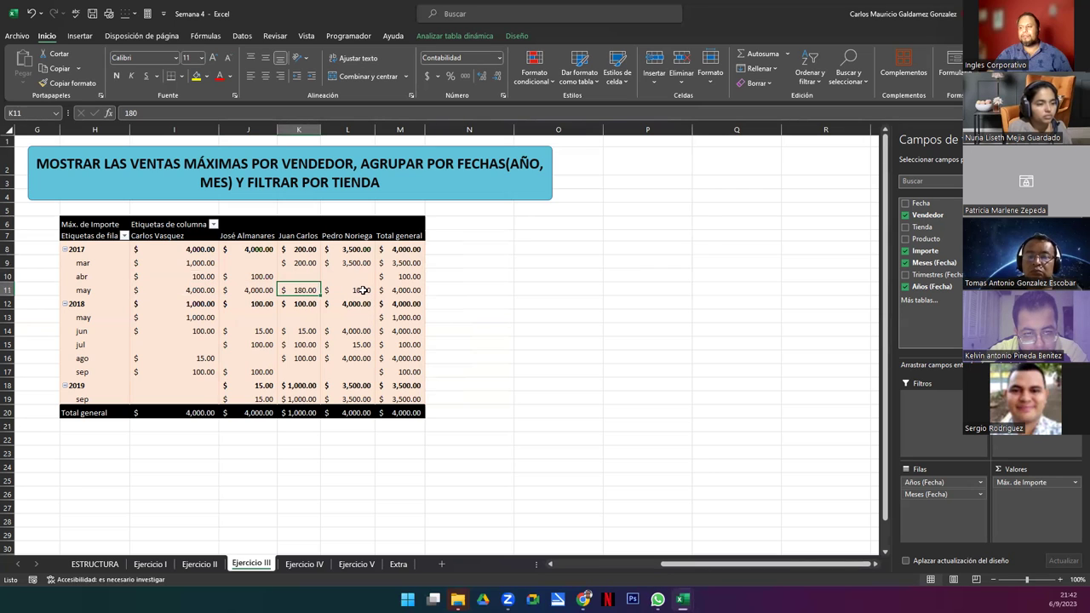
pyautogui.click(361, 291)
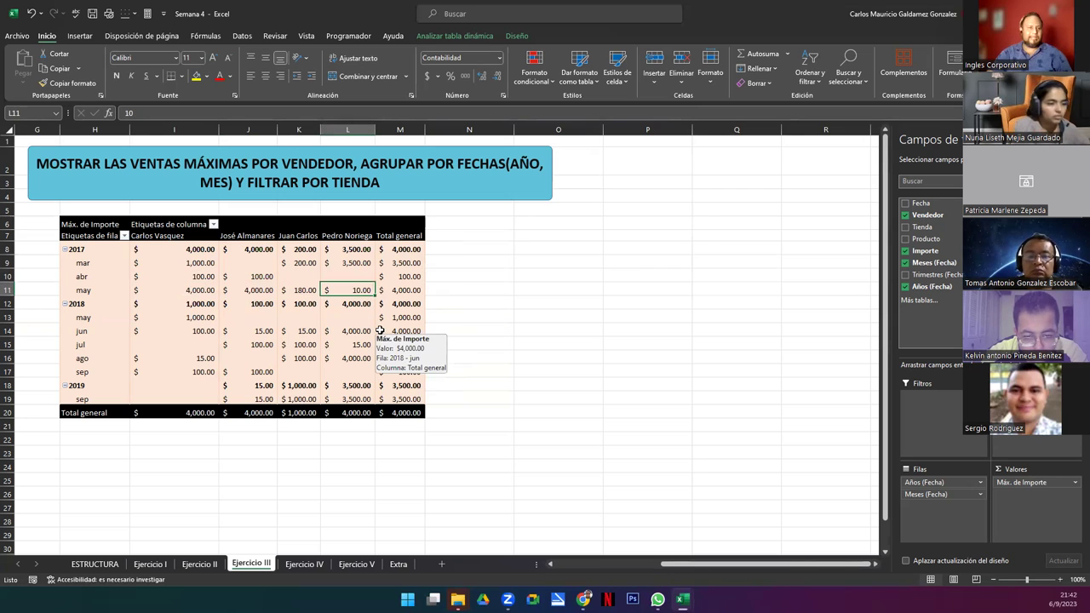
pyautogui.click(404, 288)
pyautogui.moveTo(194, 291); pyautogui.dragTo(364, 292)
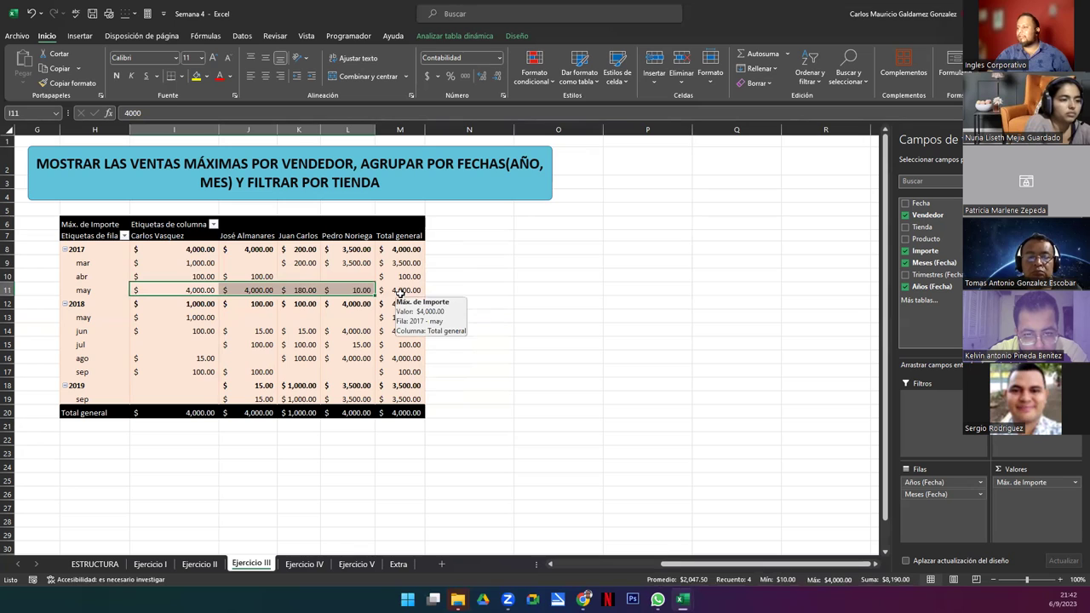
pyautogui.click(401, 294)
# Examine the Total general column and check the yearly maximums against the sellers' monthly values for 2017 to 2019
pyautogui.moveTo(404, 251); pyautogui.dragTo(419, 398)
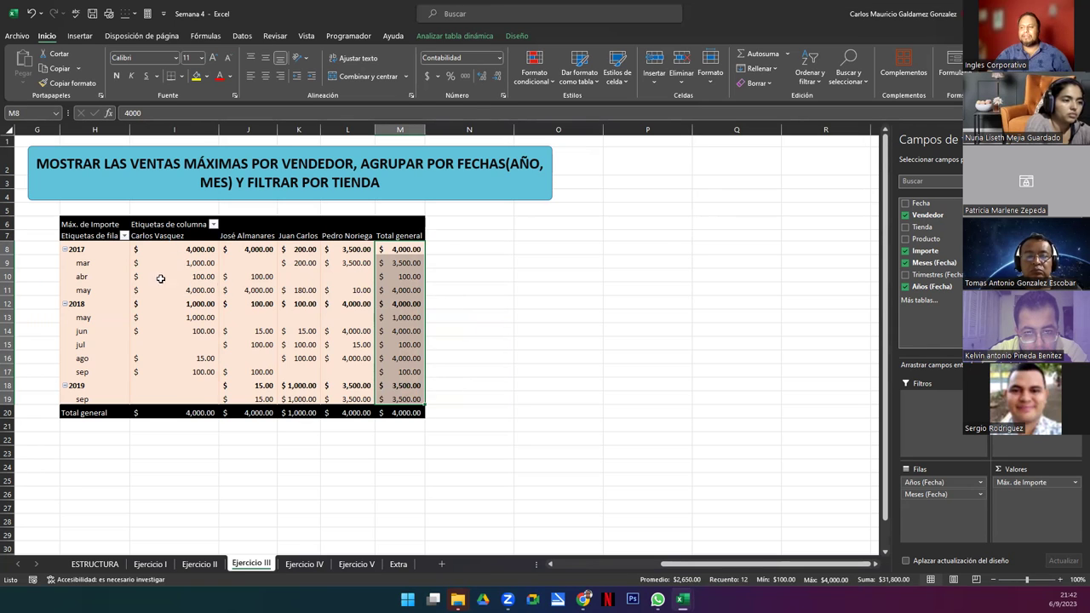
pyautogui.click(181, 251)
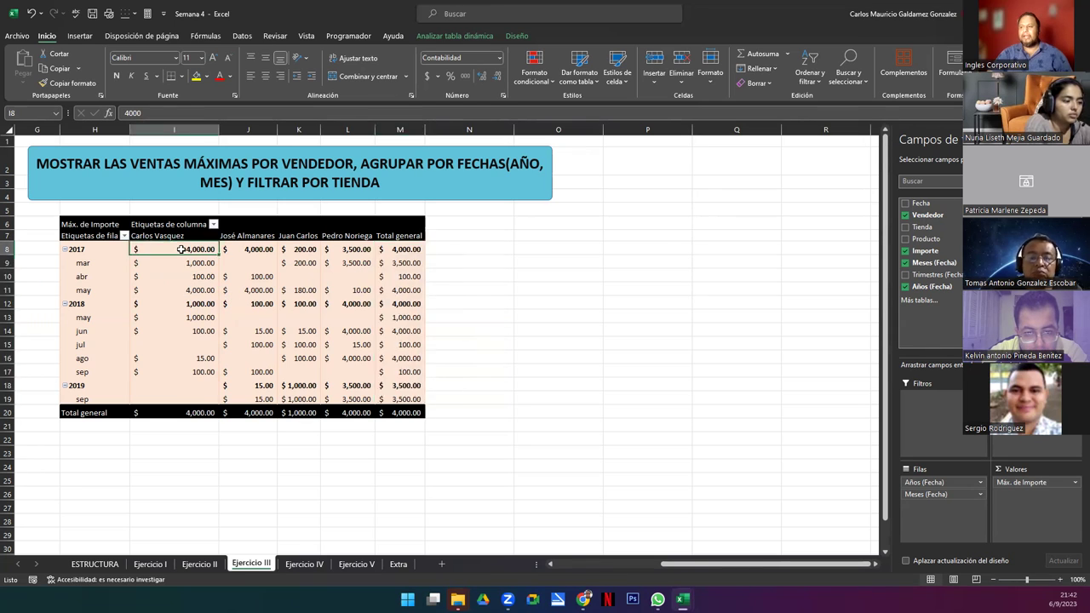
pyautogui.click(344, 303)
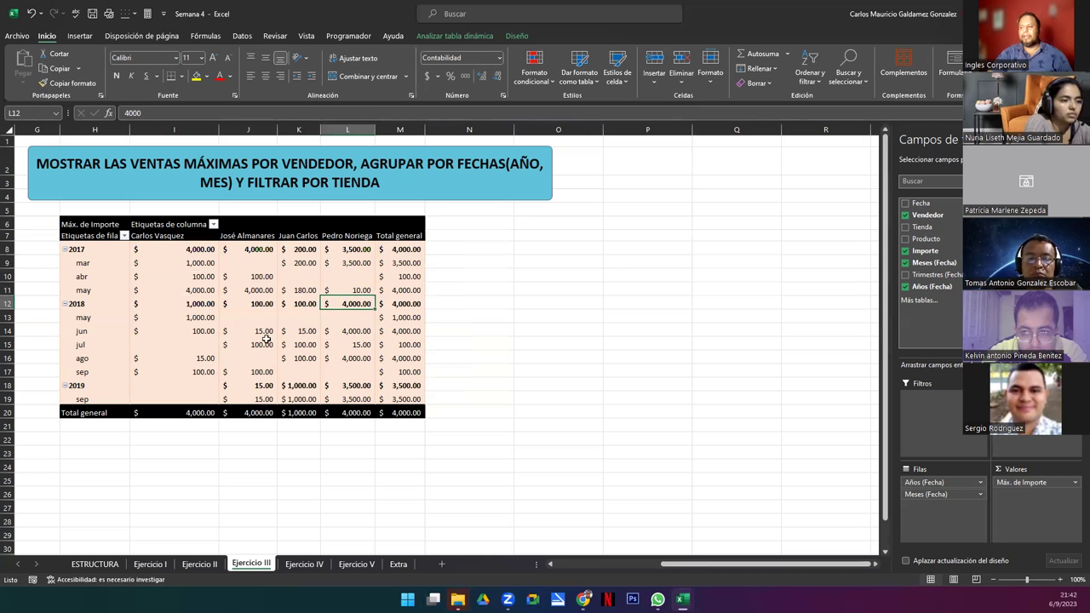
pyautogui.moveTo(192, 333); pyautogui.dragTo(186, 358)
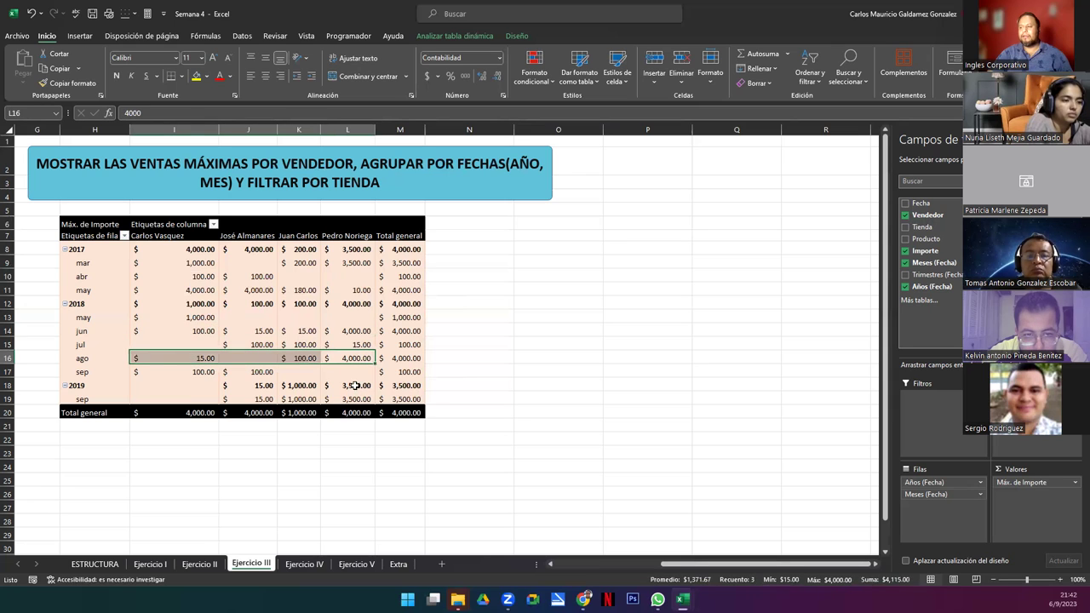
pyautogui.moveTo(354, 386); pyautogui.dragTo(259, 386)
pyautogui.click(270, 371)
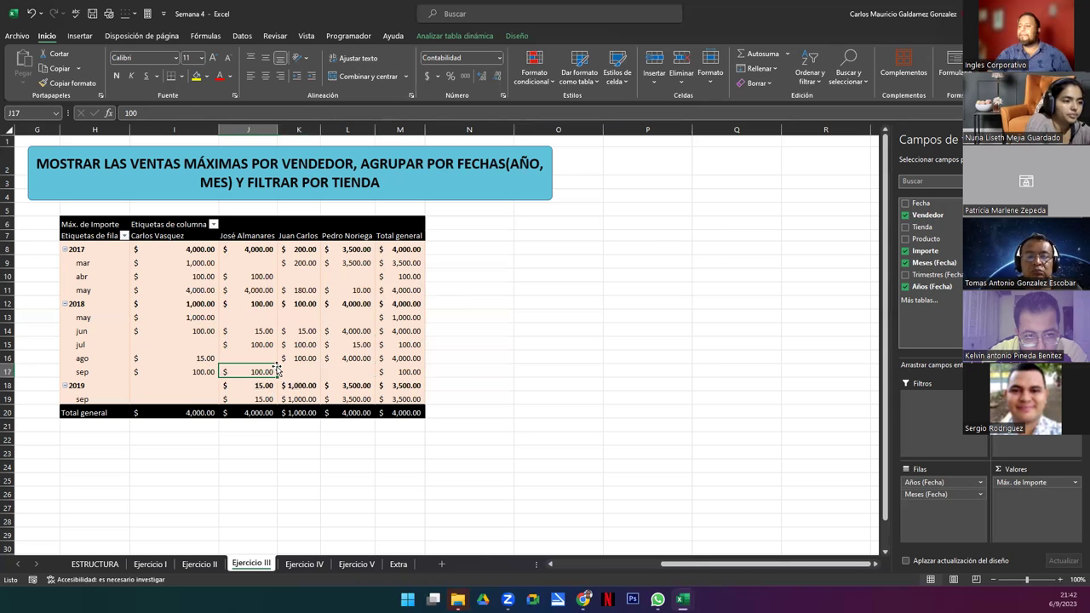
pyautogui.click(188, 328)
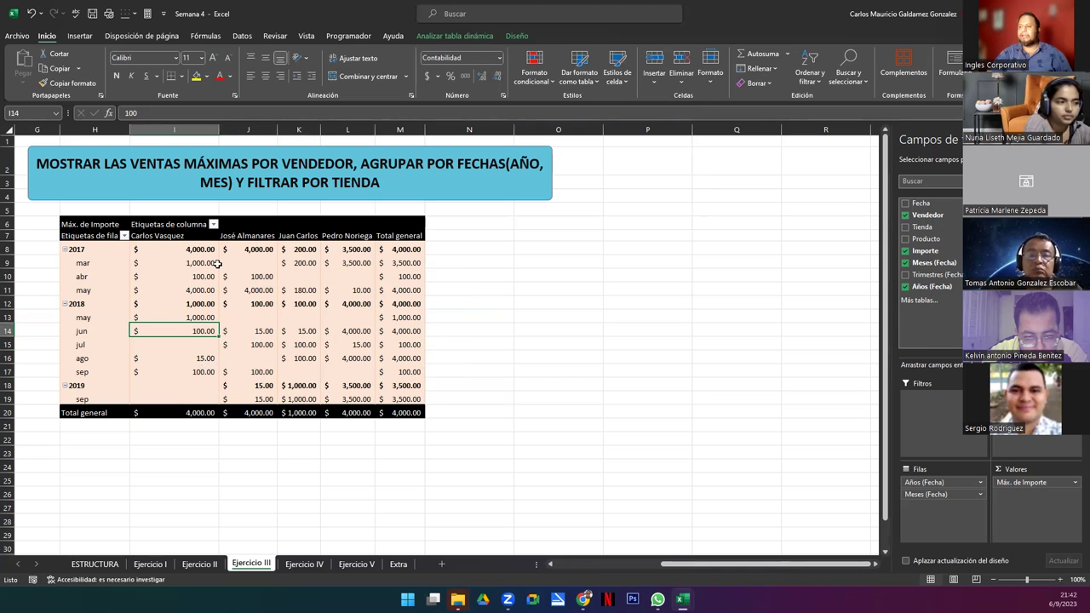
pyautogui.click(461, 34)
pyautogui.click(880, 68)
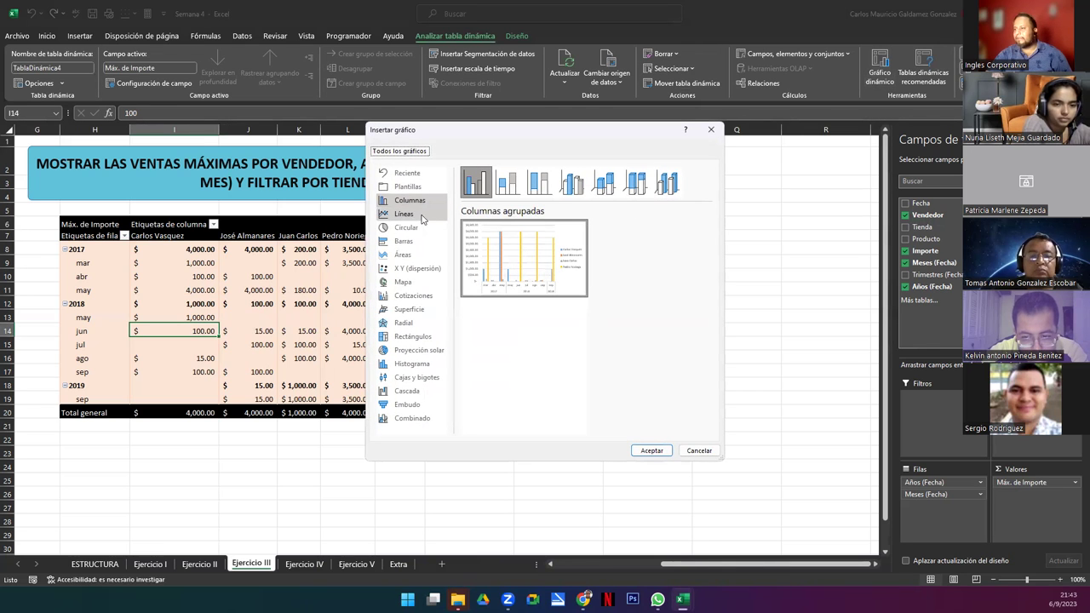
pyautogui.click(404, 242)
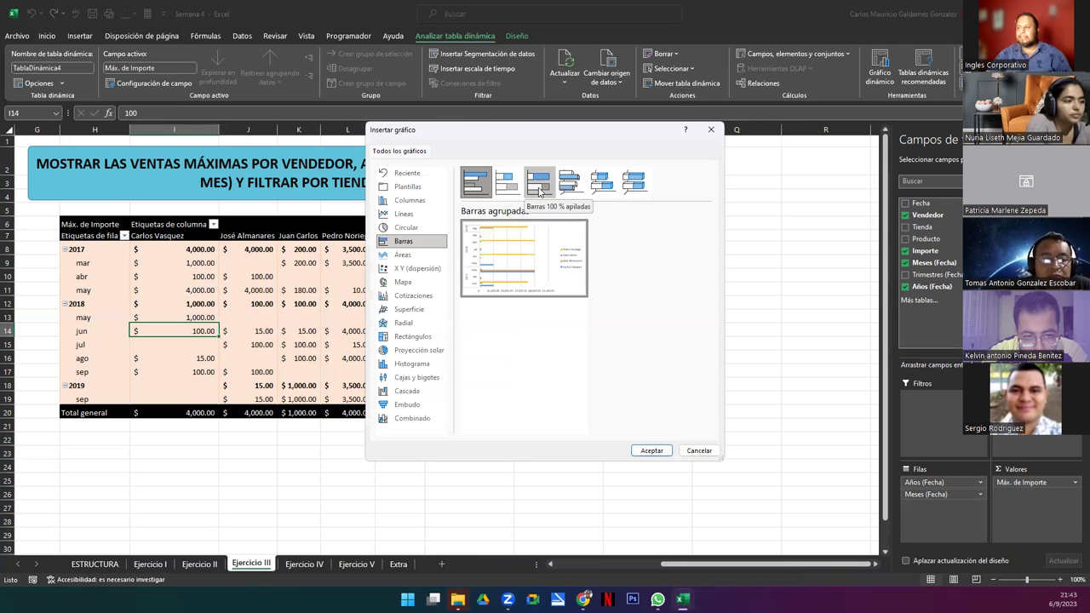
pyautogui.click(705, 451)
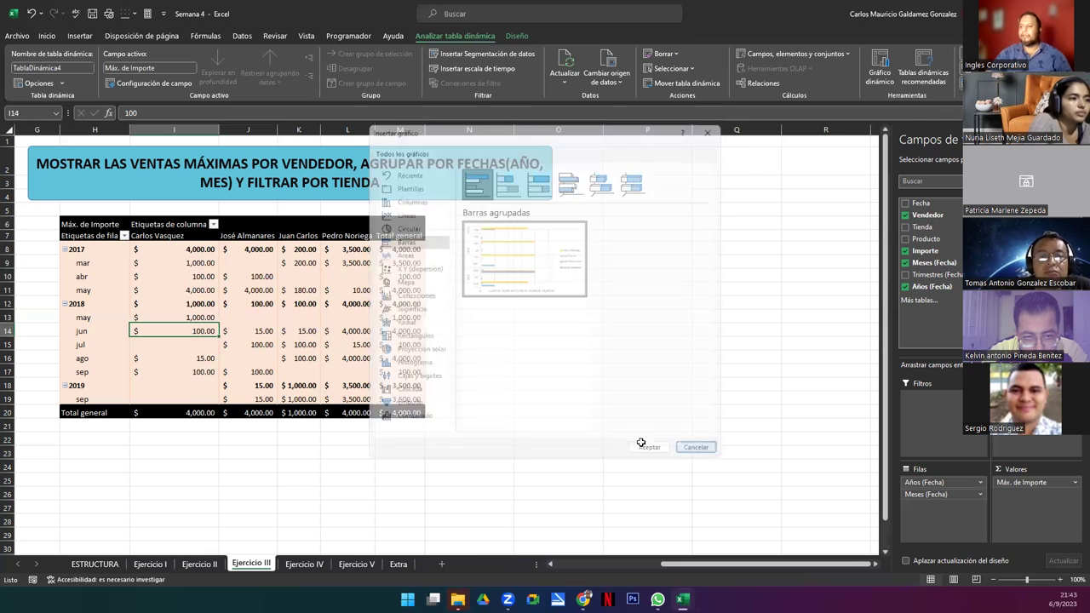
pyautogui.click(167, 448)
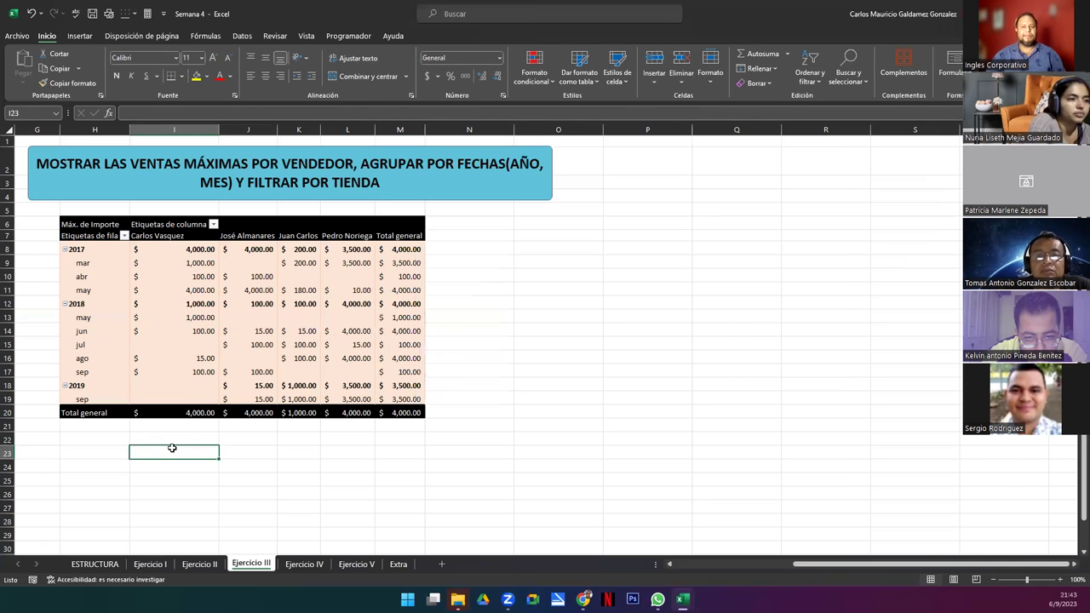
# Insert a 100% stacked bar pivot chart from the pivot table and place it beside the table
pyautogui.click(184, 276)
pyautogui.moveTo(229, 281)
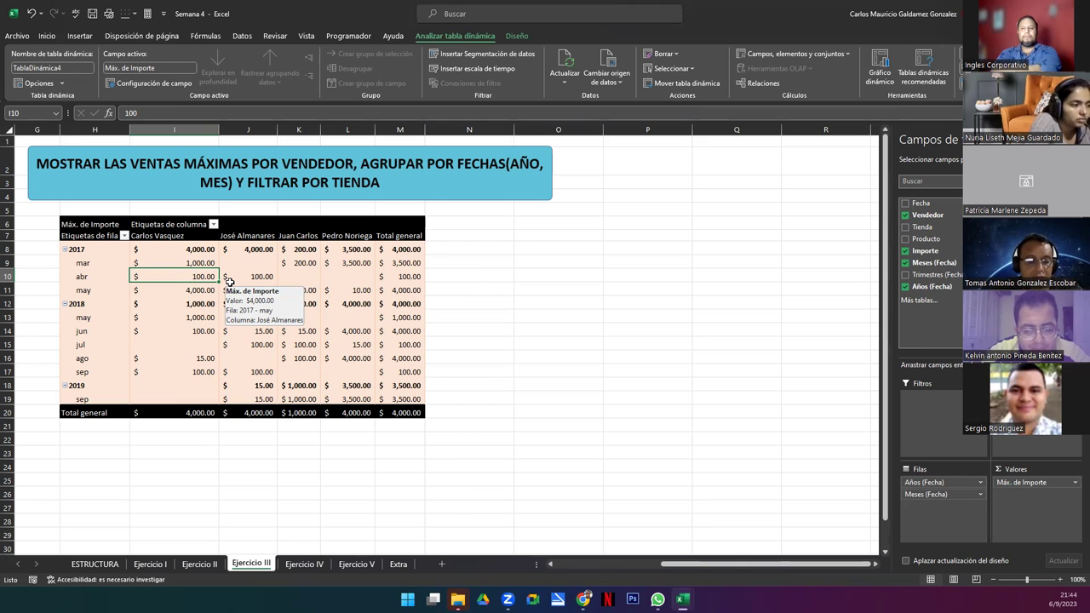
pyautogui.click(879, 61)
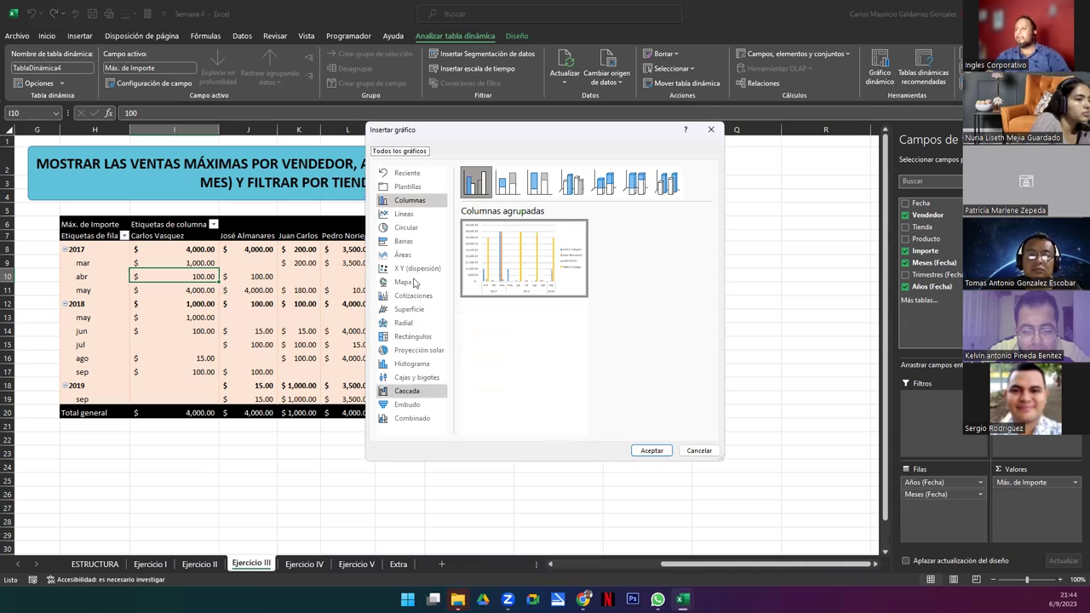
pyautogui.click(404, 242)
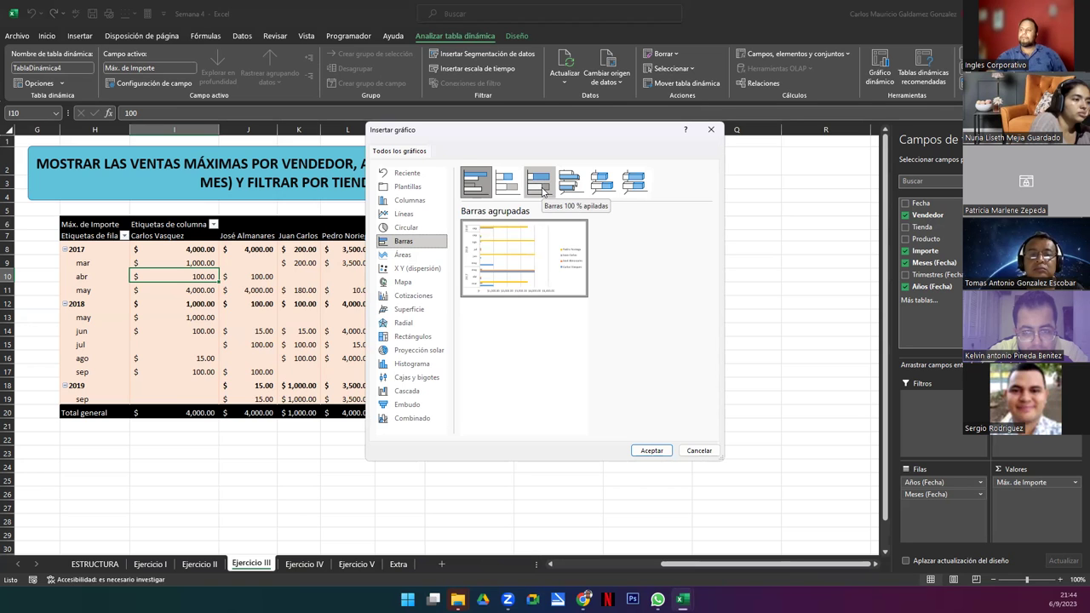
pyautogui.click(540, 182)
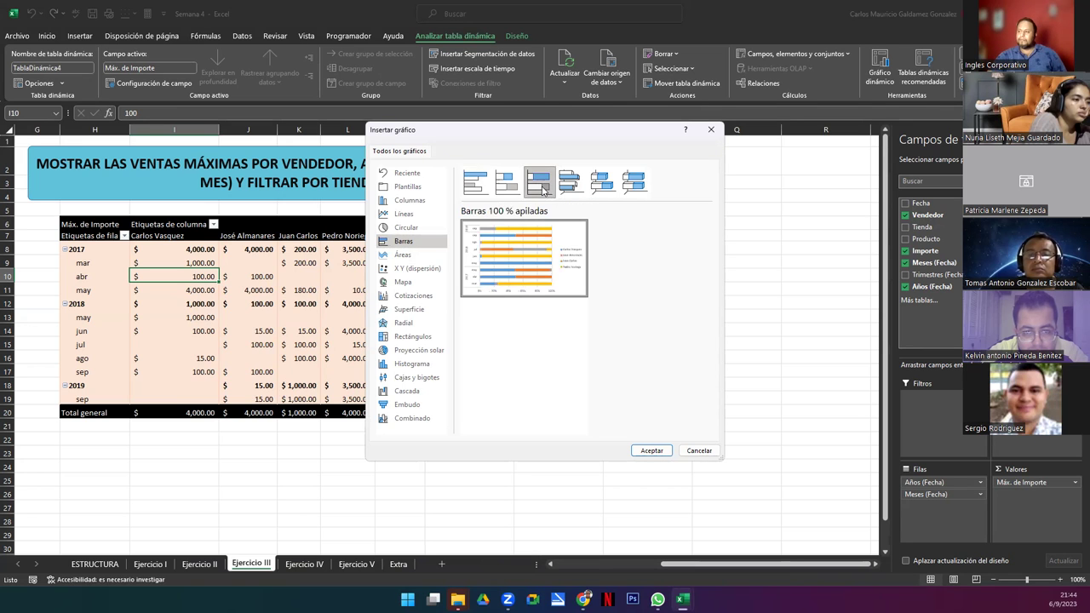
pyautogui.click(641, 449)
pyautogui.moveTo(564, 363); pyautogui.dragTo(692, 315)
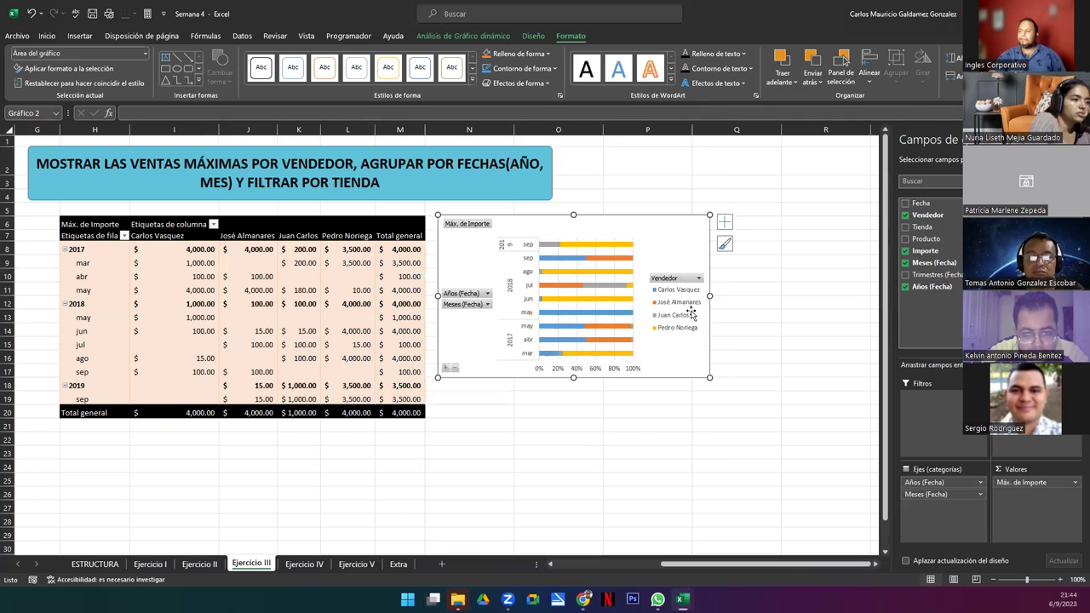
# Enlarge the pivot chart so it spans about columns N to T and reaches down to row 37
pyautogui.click(876, 564)
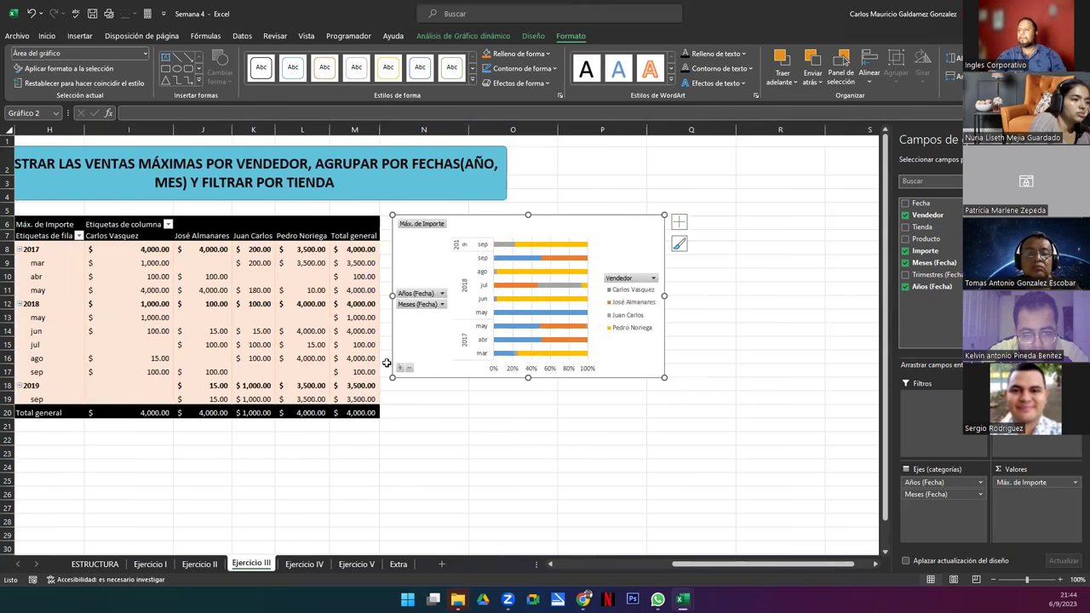
pyautogui.scroll(-1, 386, 363)
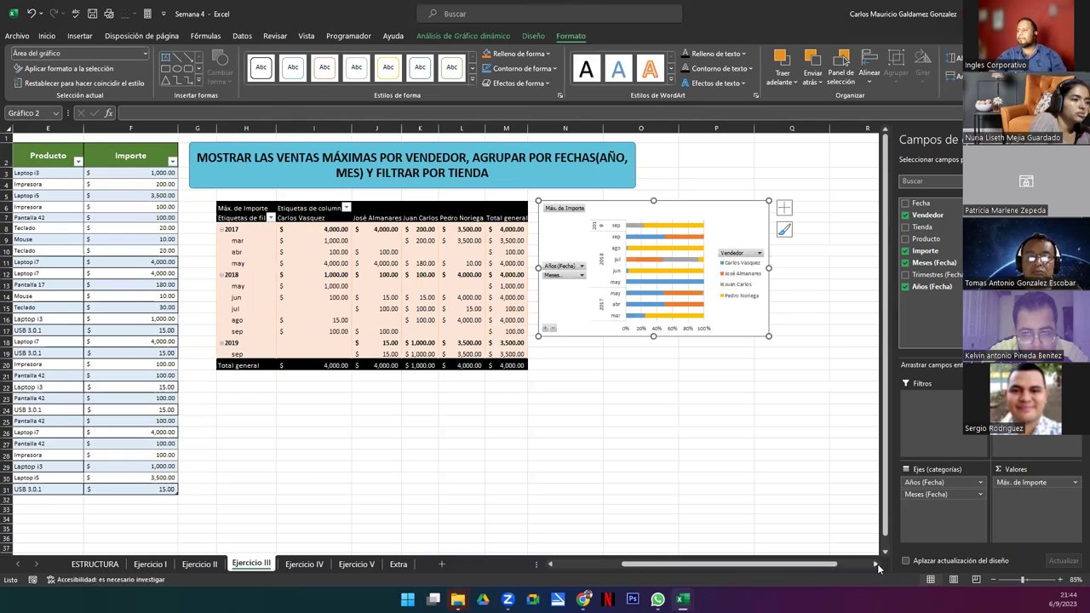
pyautogui.click(875, 564)
pyautogui.click(875, 564)
pyautogui.moveTo(576, 323); pyautogui.dragTo(866, 549)
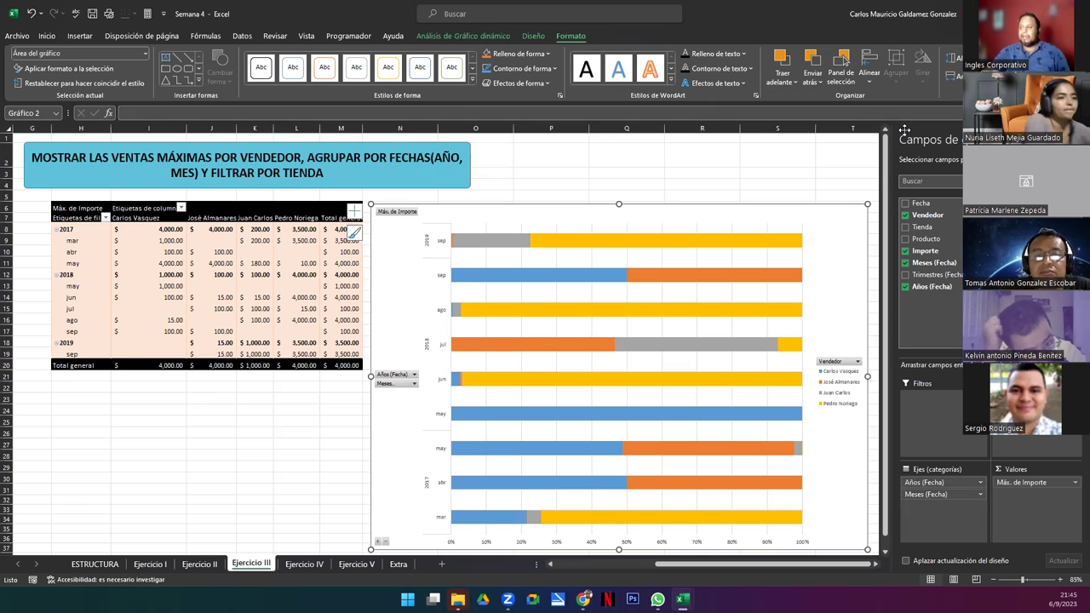
# Examine the chart's bars by month and year to read each seller's share and value, such as September 2019
pyautogui.click(738, 236)
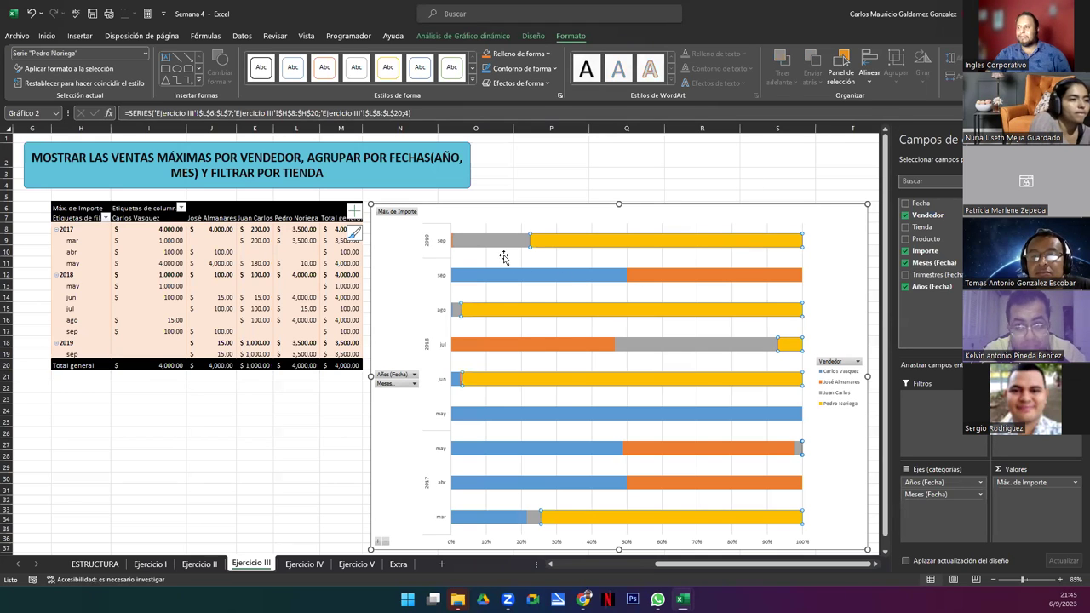
pyautogui.press('Escape')
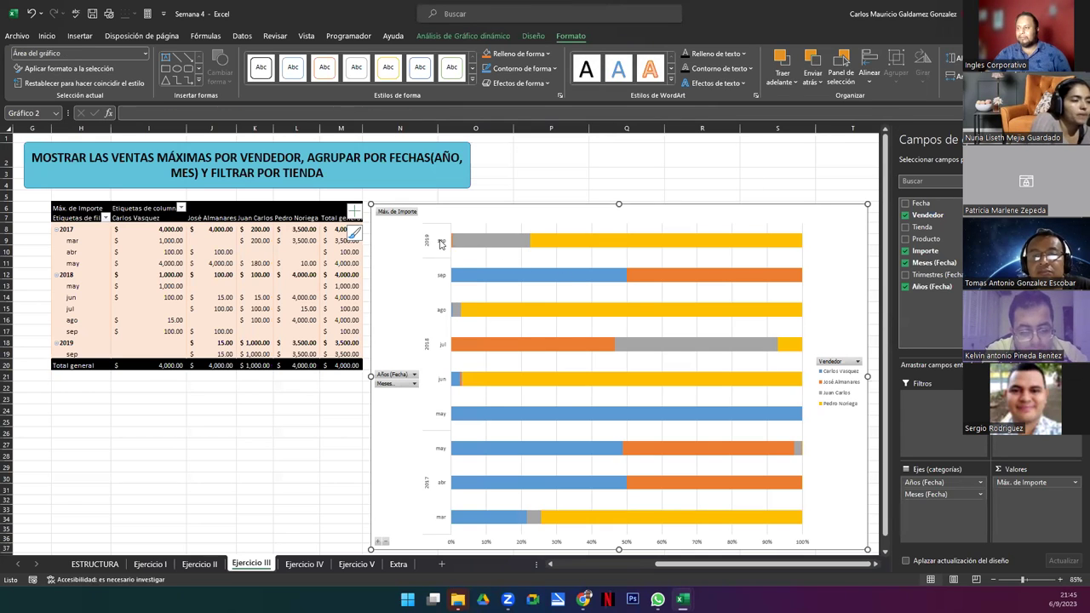
pyautogui.moveTo(801, 240)
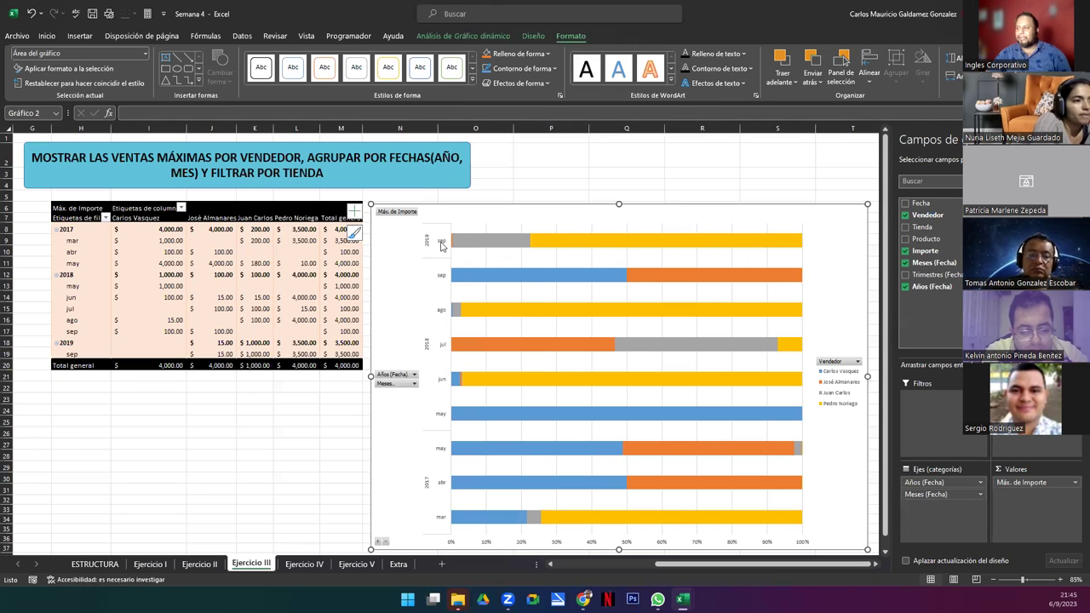
pyautogui.moveTo(442, 246)
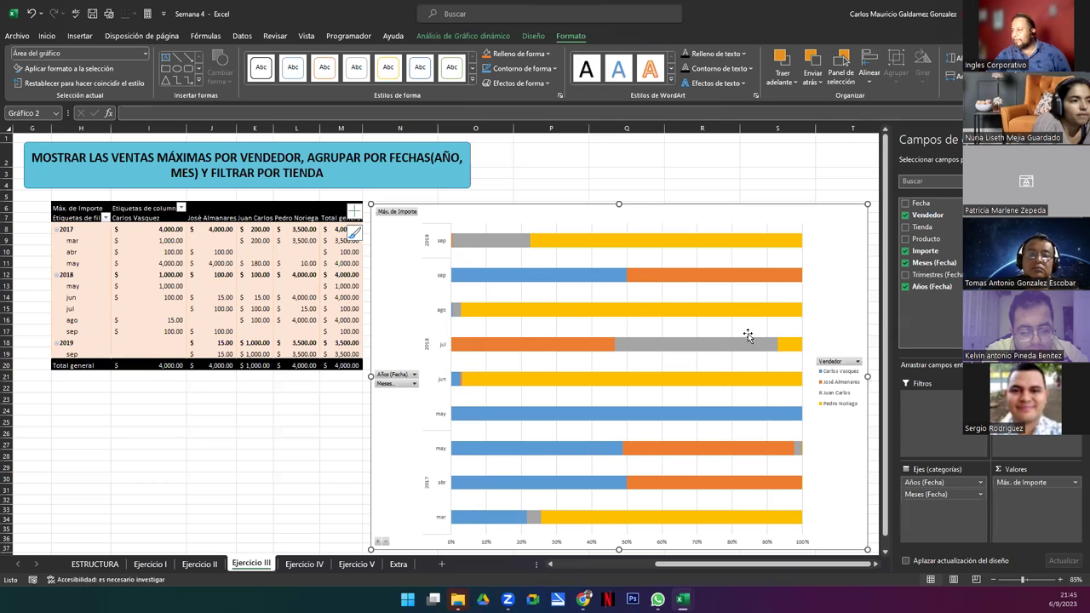
pyautogui.moveTo(628, 266)
pyautogui.moveTo(626, 244)
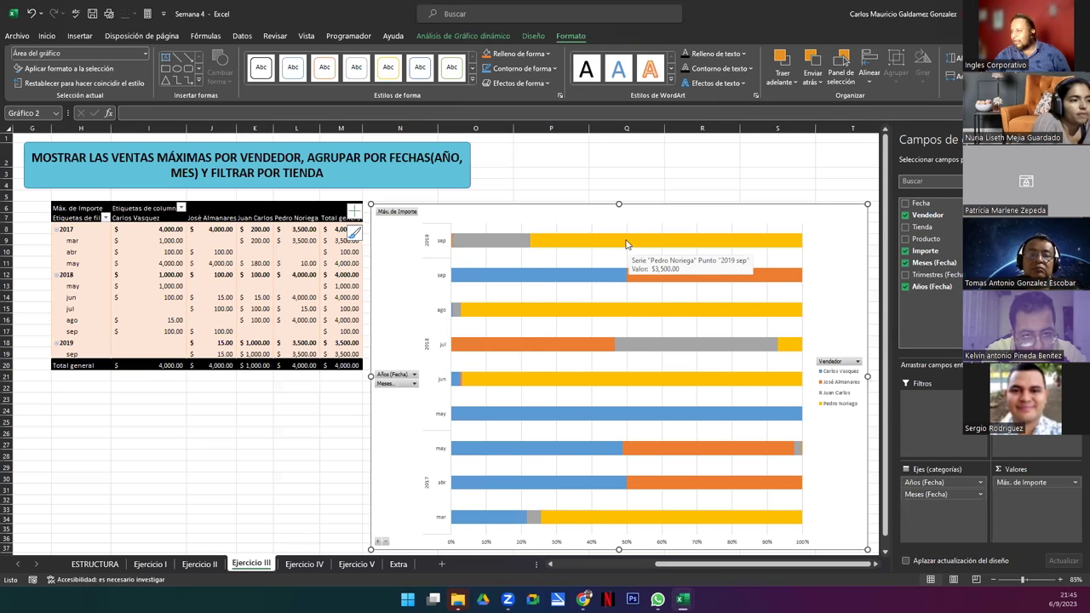
pyautogui.moveTo(517, 242)
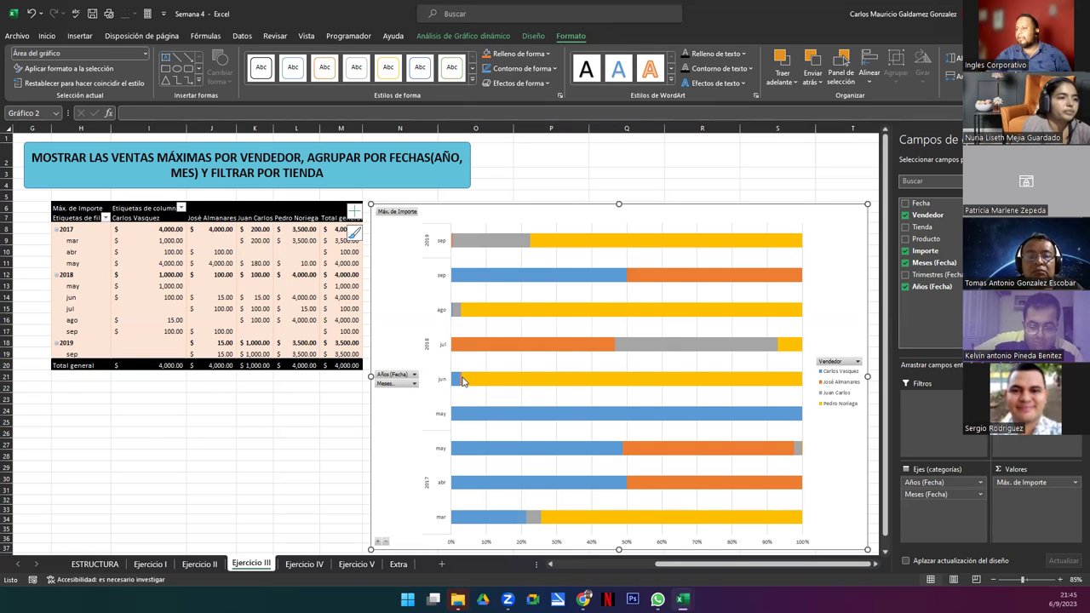
pyautogui.moveTo(462, 380)
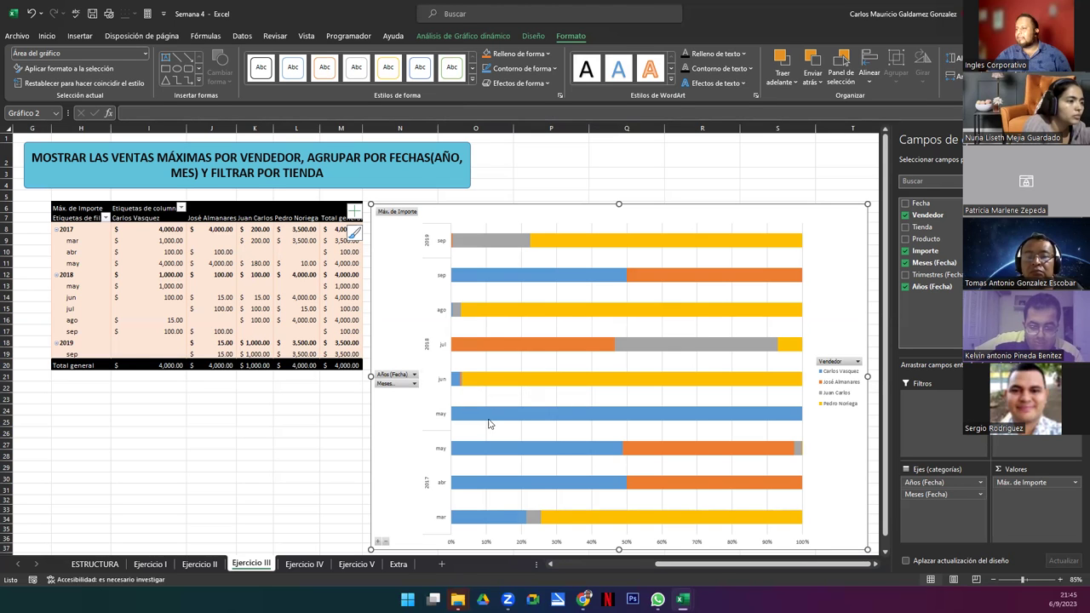
pyautogui.moveTo(501, 418)
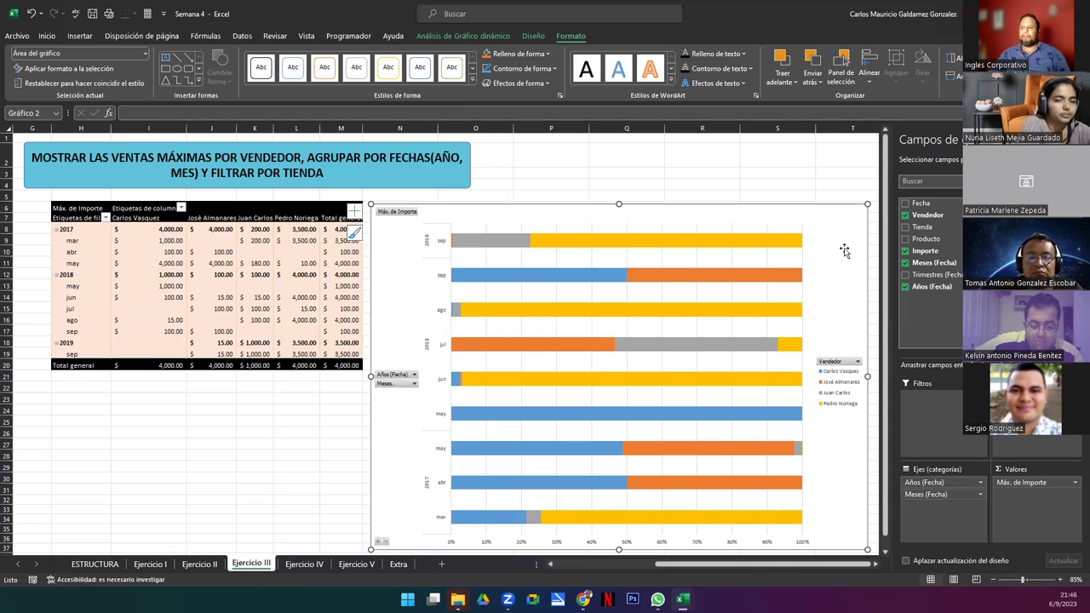
# Compare the pivot table's values for September 2019, September 2018 and August 2018 with the corresponding chart bars
pyautogui.click(120, 353)
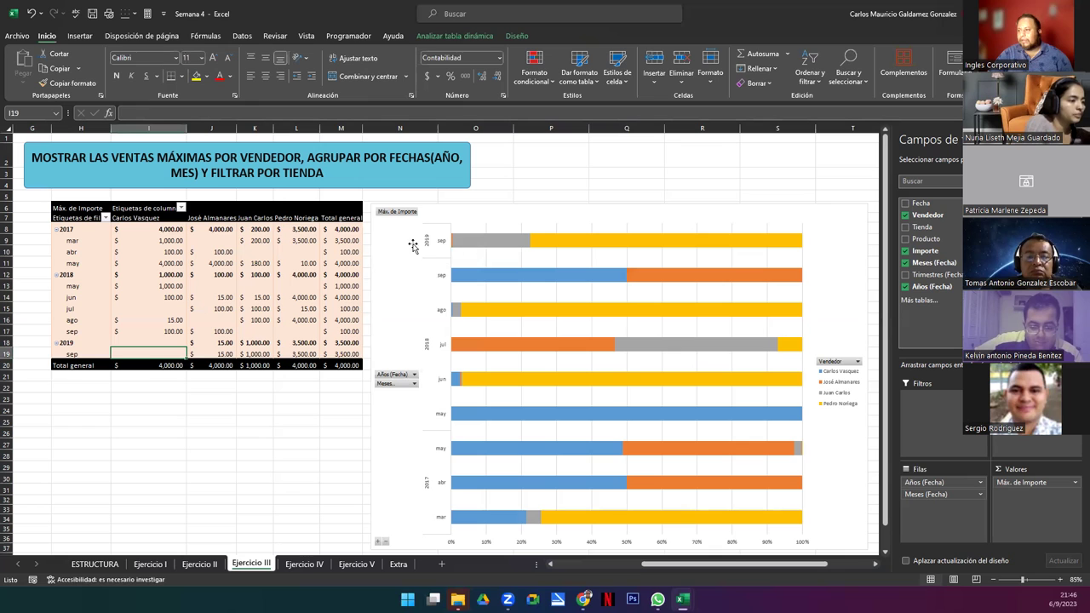
pyautogui.click(431, 244)
pyautogui.moveTo(203, 352); pyautogui.dragTo(295, 351)
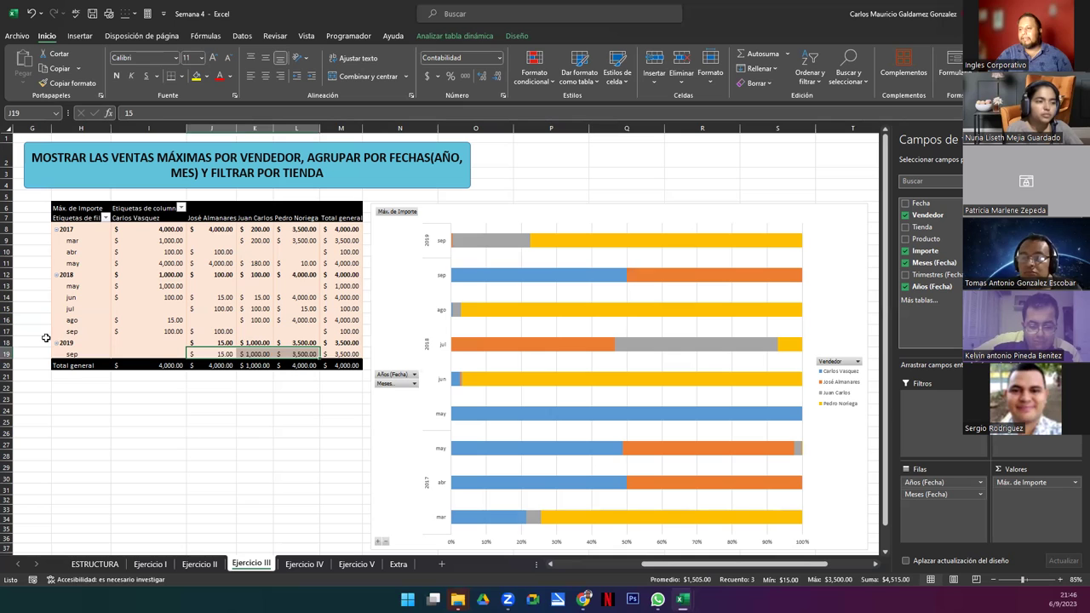
pyautogui.moveTo(149, 331); pyautogui.dragTo(210, 332)
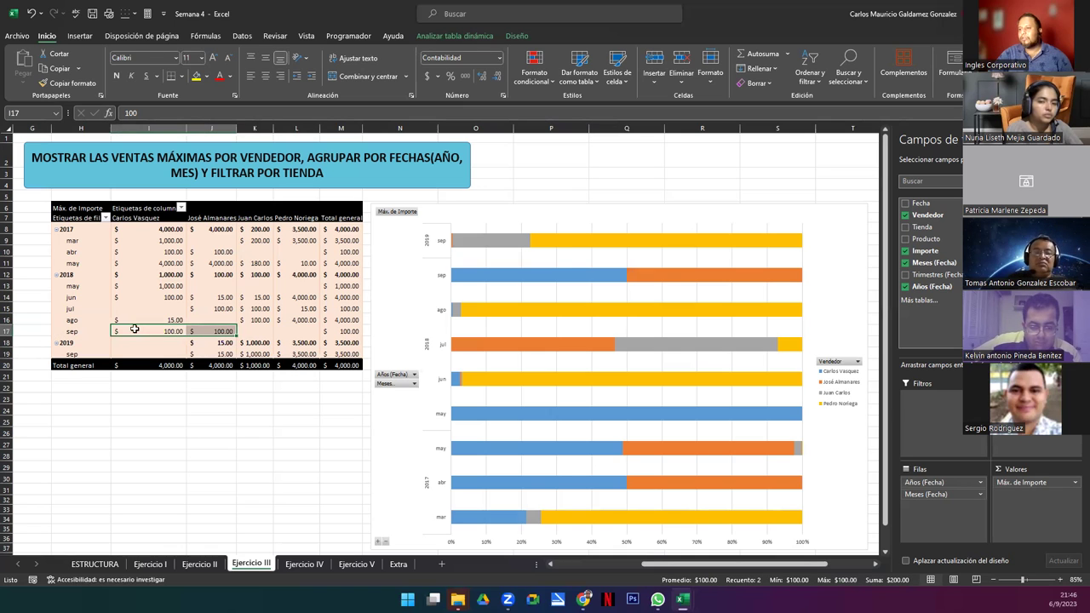
pyautogui.moveTo(146, 318); pyautogui.dragTo(296, 319)
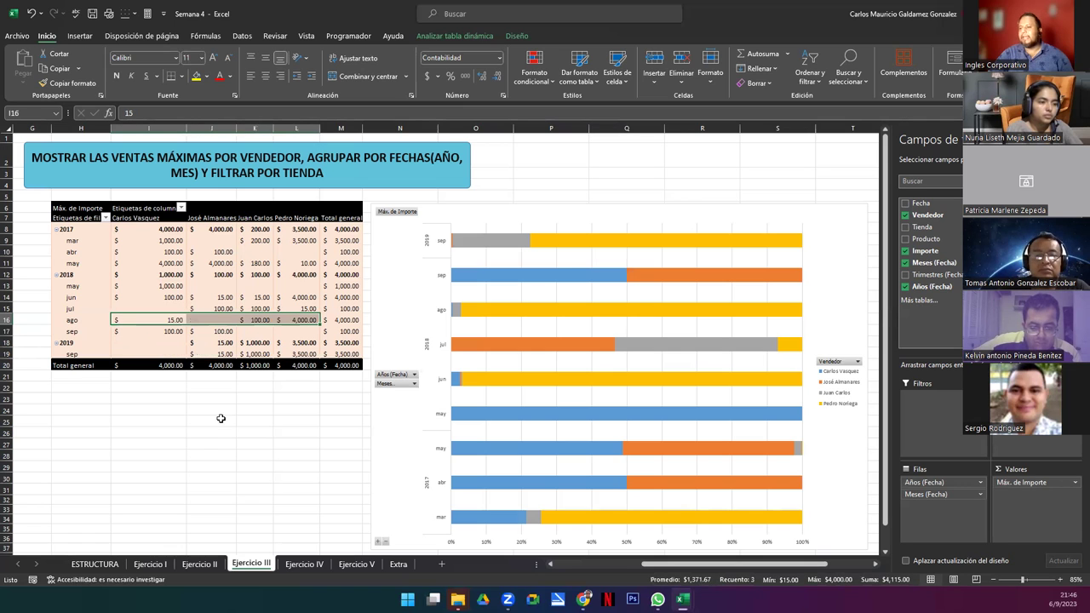
pyautogui.click(230, 341)
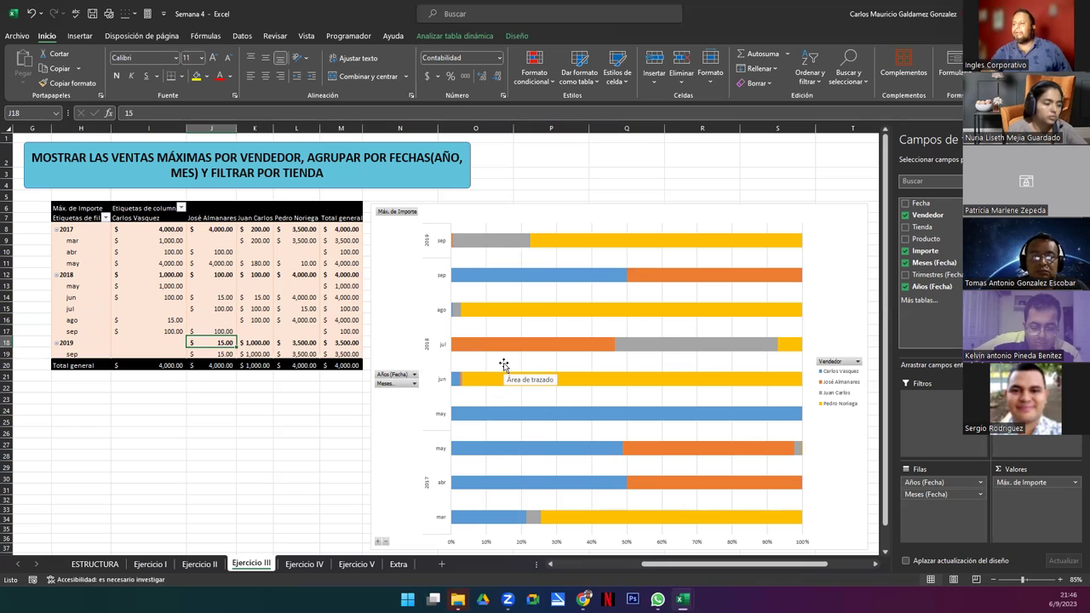
# Preview the design styles available for the pivot chart
pyautogui.doubleClick(460, 216)
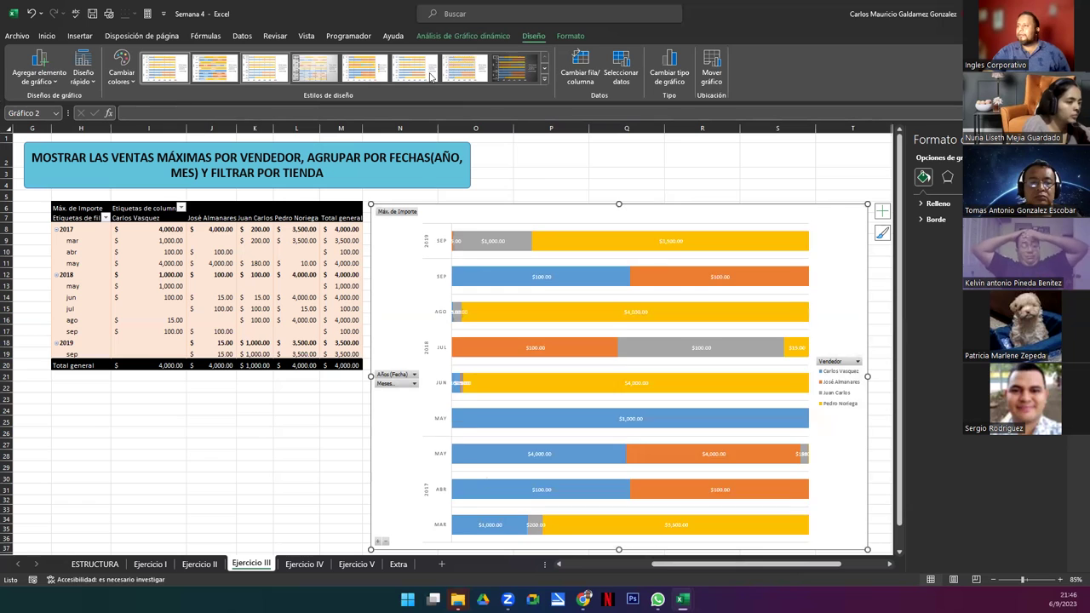
pyautogui.click(546, 78)
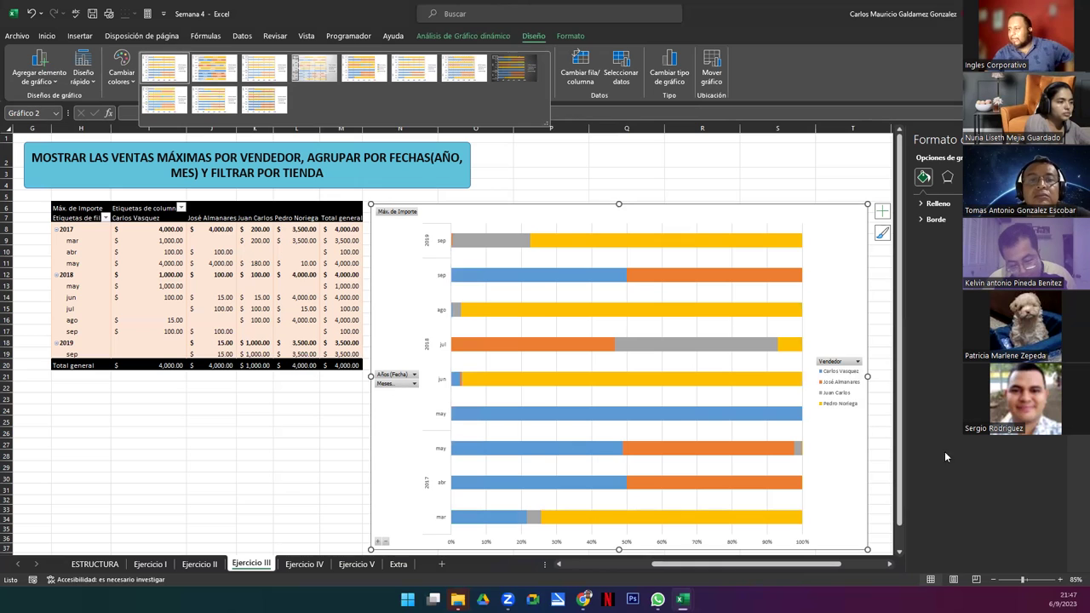
pyautogui.click(857, 366)
# Filter the pivot chart's Vendedor field to show only the first two sellers in the list
pyautogui.click(857, 363)
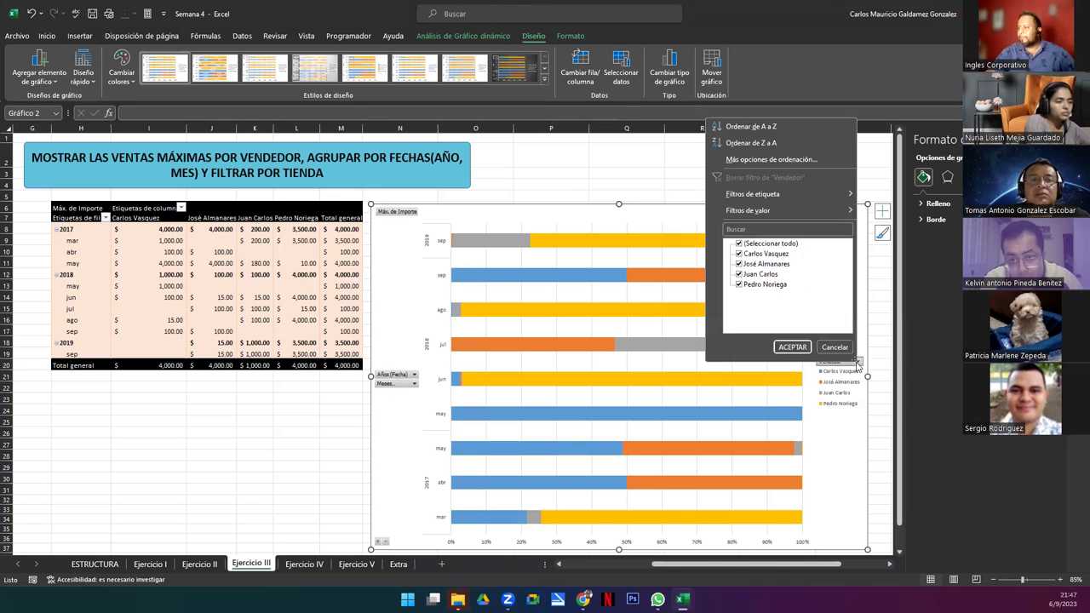
pyautogui.click(740, 244)
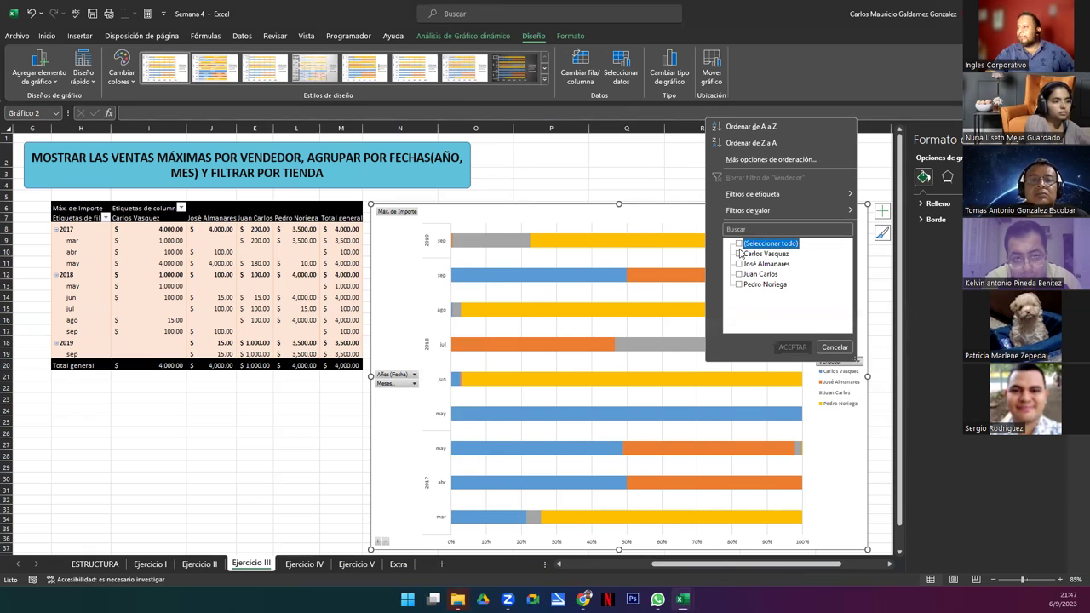
pyautogui.click(739, 254)
pyautogui.click(739, 264)
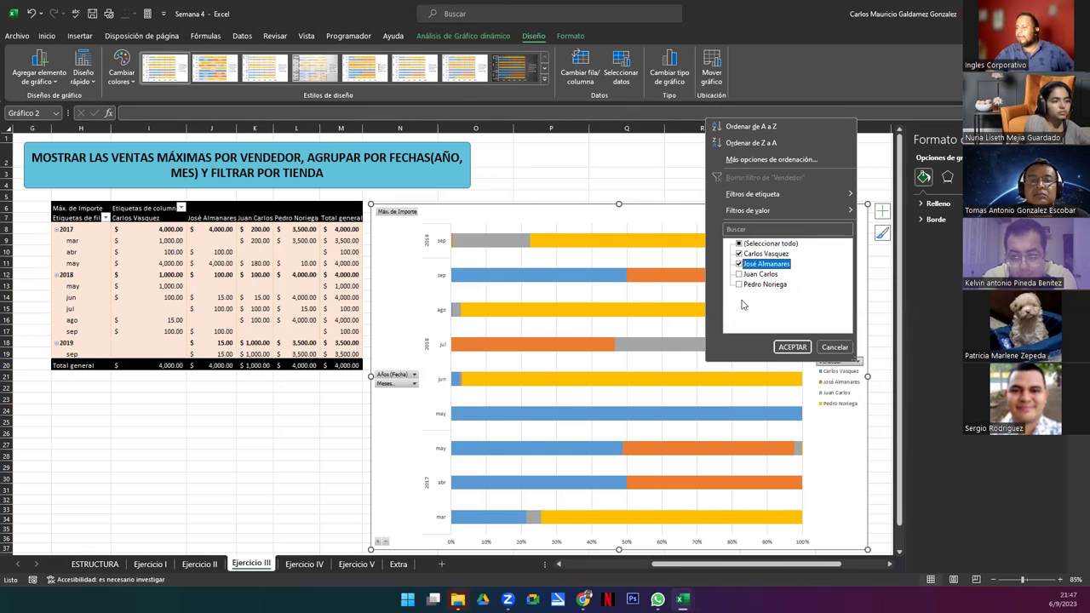
pyautogui.click(792, 348)
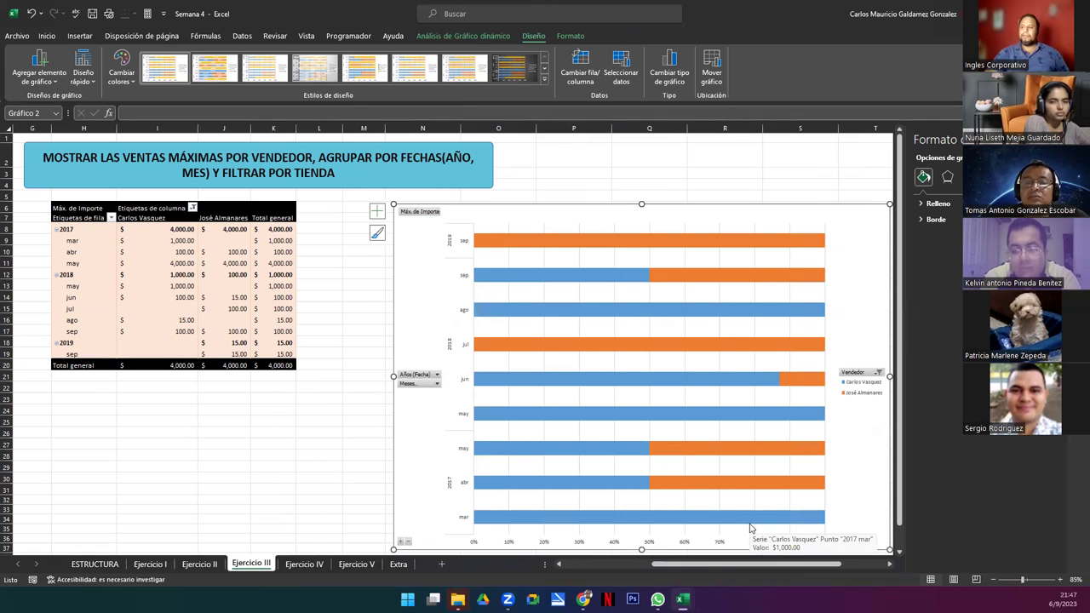
# Compare the filtered chart's bars with the seller columns that remain in the pivot table
pyautogui.moveTo(579, 350)
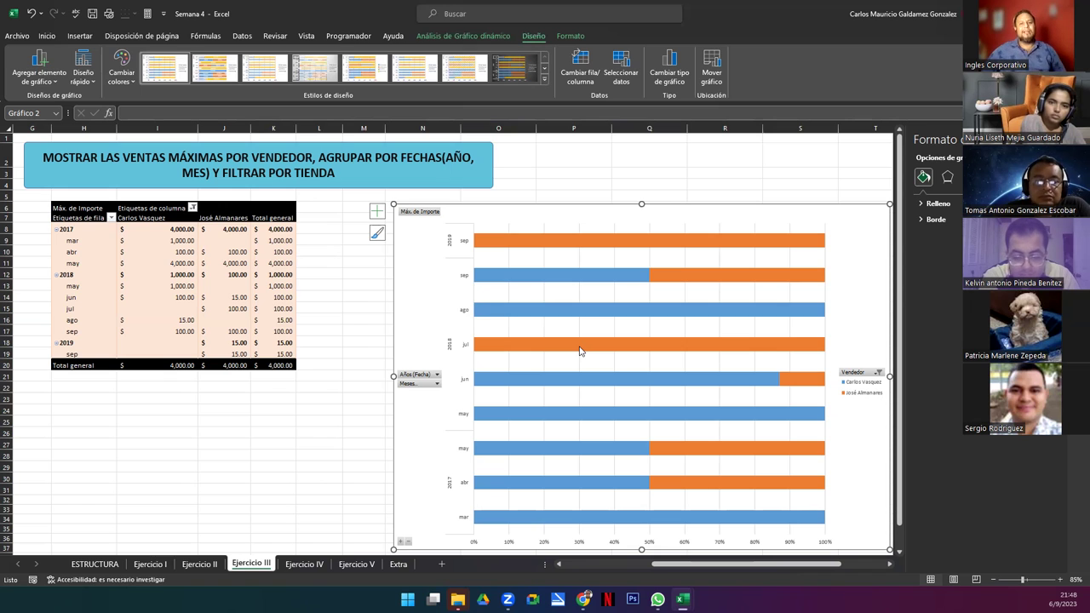
pyautogui.click(100, 254)
pyautogui.moveTo(140, 218); pyautogui.dragTo(255, 221)
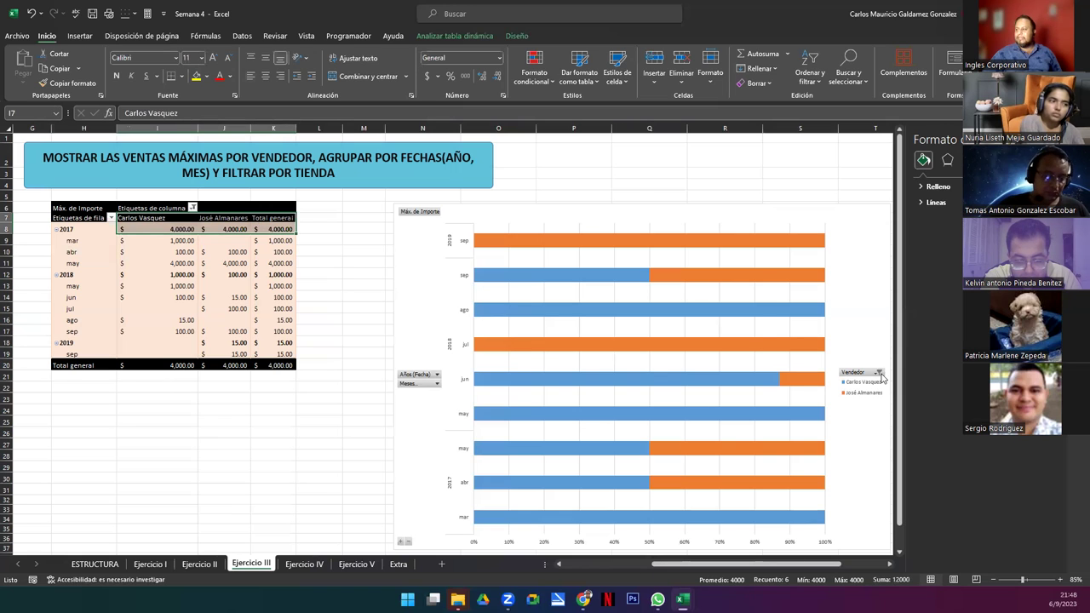
# Show all sellers again in the pivot chart's Vendedor filter
pyautogui.click(879, 375)
pyautogui.click(762, 254)
pyautogui.click(814, 358)
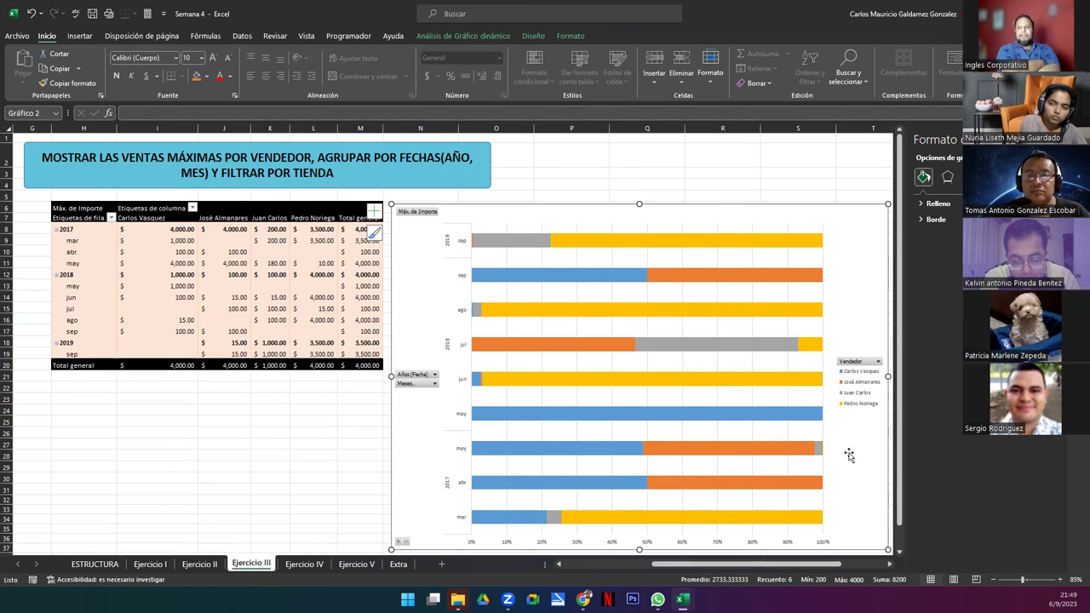
# Examine the 2017 month rows and the seller column headings in the maximum sales pivot table
pyautogui.click(75, 240)
pyautogui.click(82, 254)
pyautogui.click(91, 265)
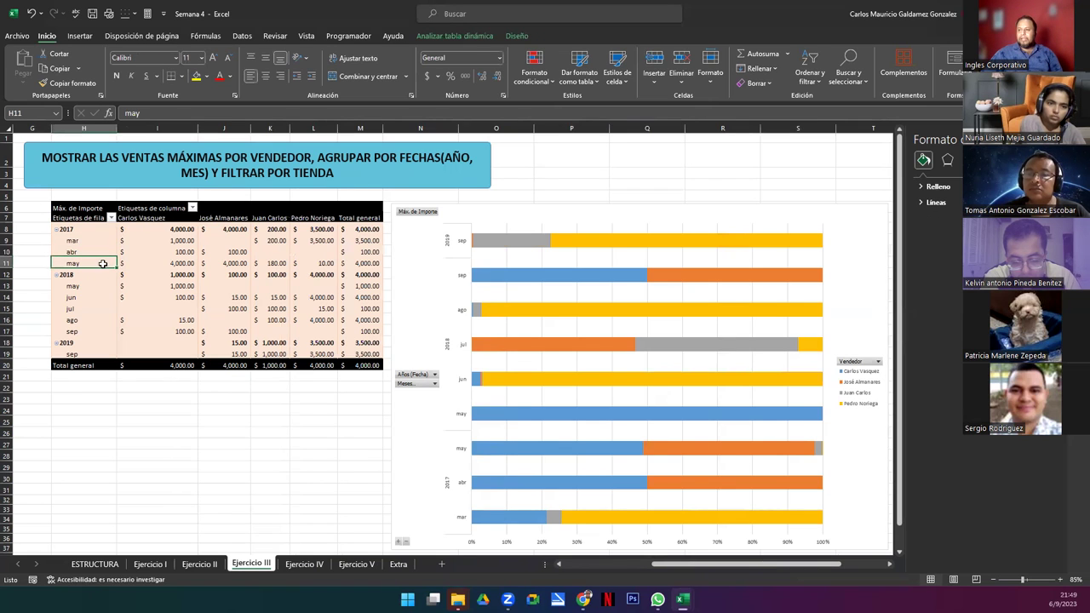
pyautogui.click(149, 219)
pyautogui.click(229, 219)
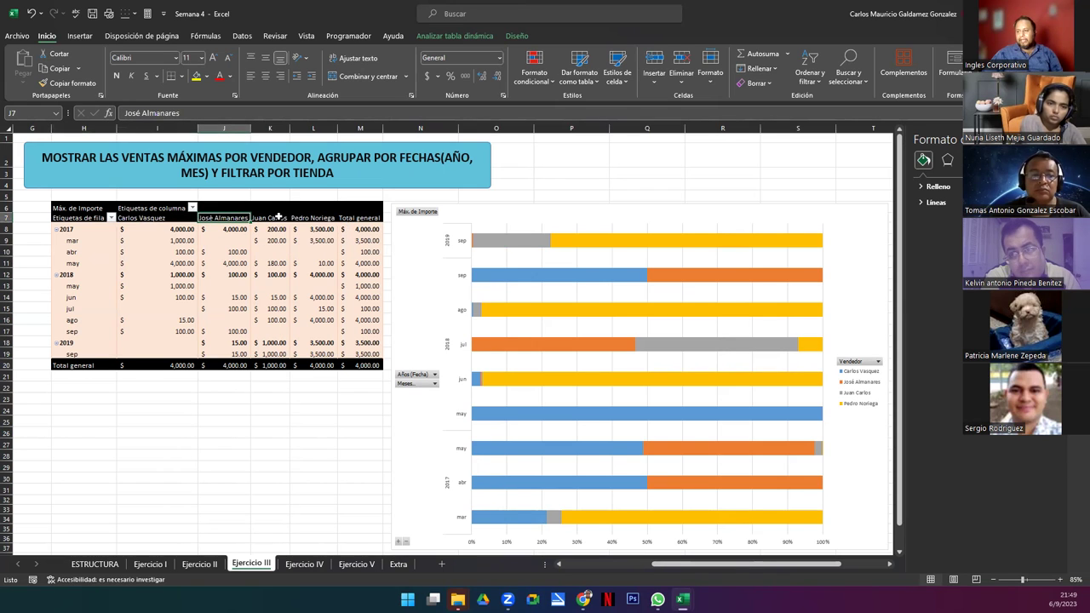
pyautogui.click(278, 217)
pyautogui.click(305, 218)
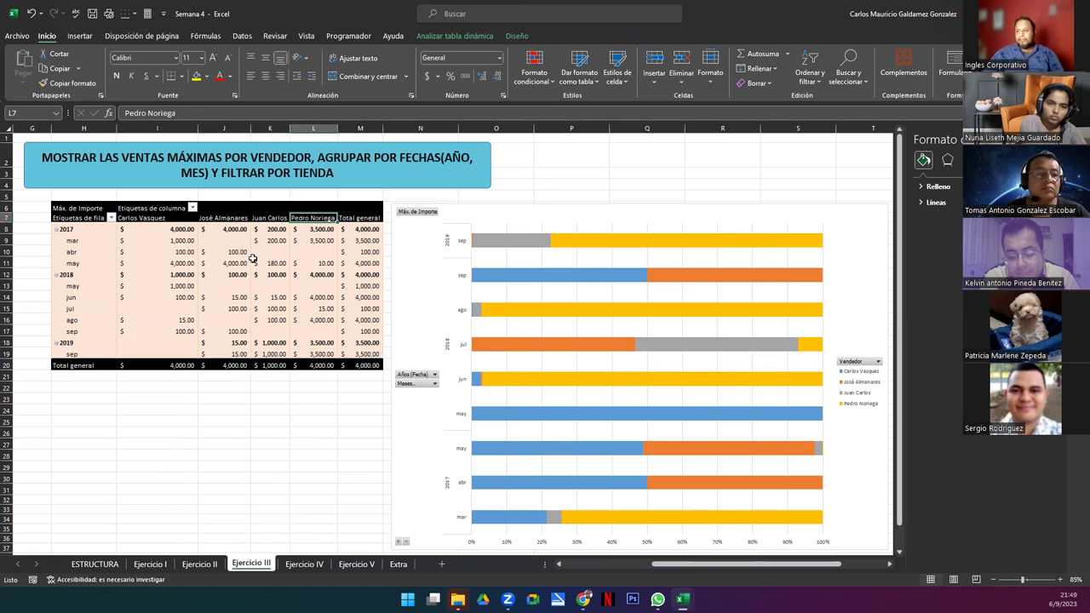
# Compare each seller's monthly maximum sales for March to May 2017 in the pivot table
pyautogui.click(224, 243)
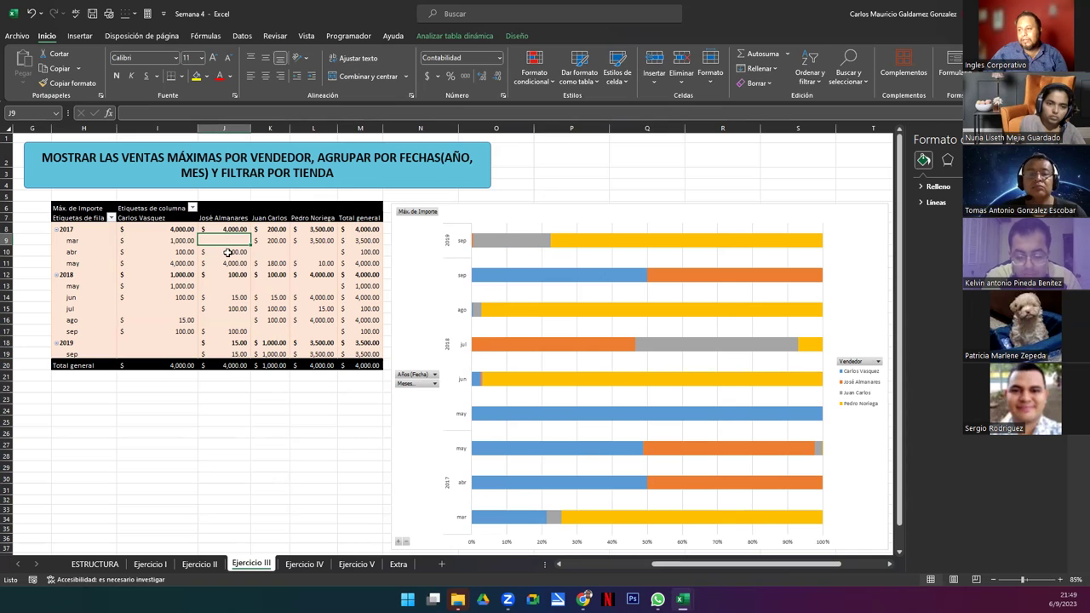
pyautogui.moveTo(227, 253); pyautogui.dragTo(235, 266)
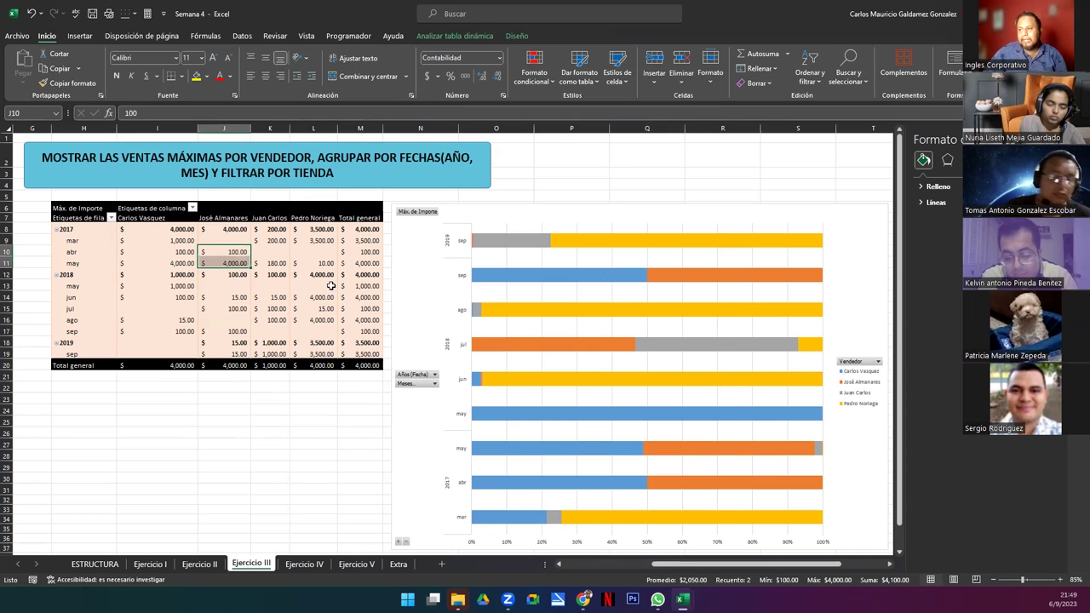
pyautogui.click(269, 252)
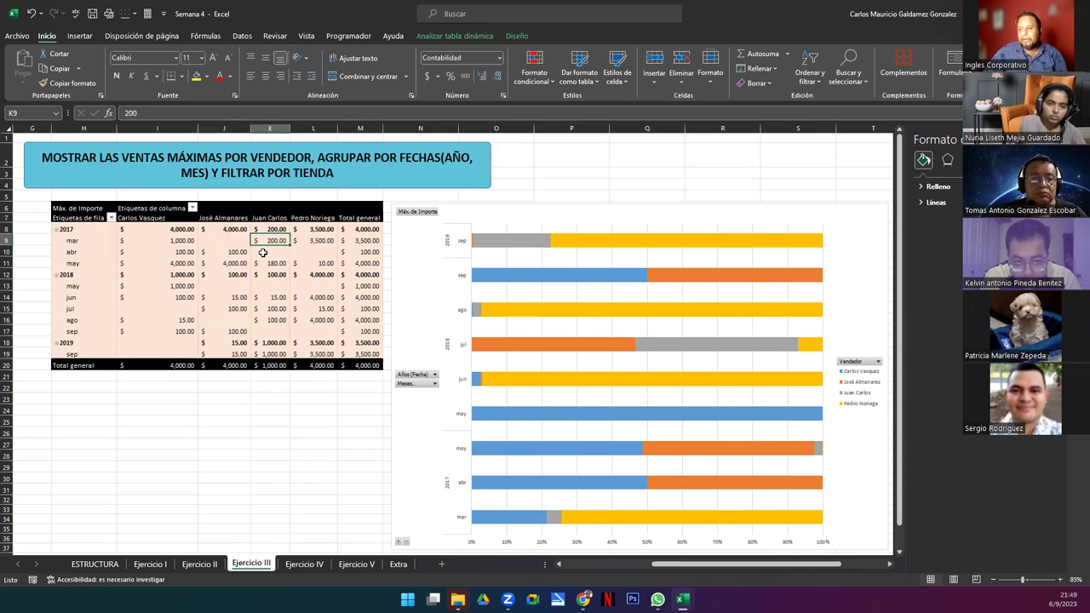
pyautogui.click(260, 265)
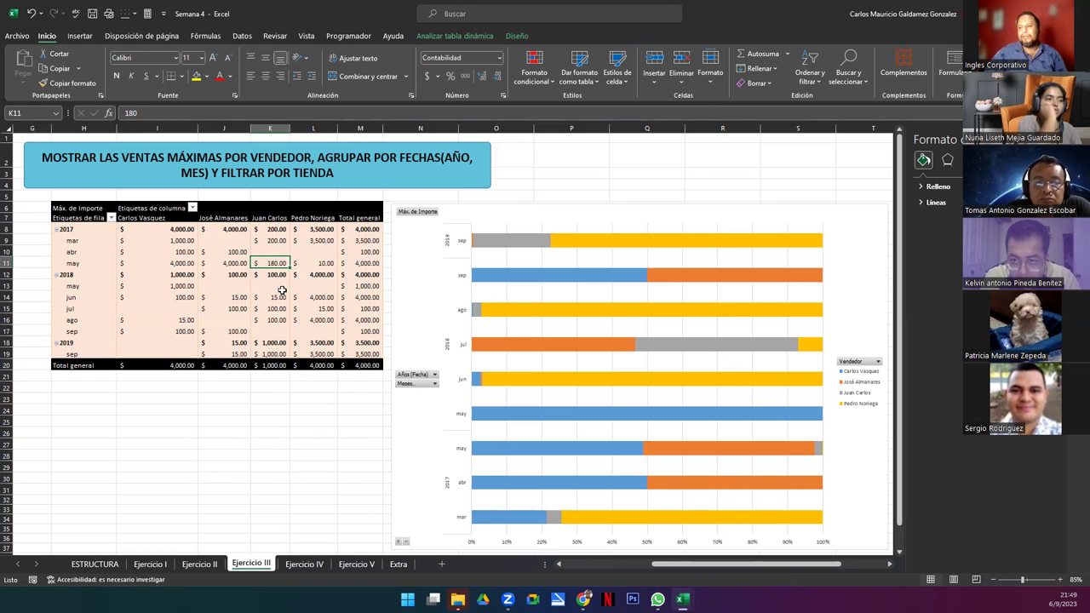
pyautogui.click(323, 243)
pyautogui.moveTo(324, 242); pyautogui.dragTo(324, 263)
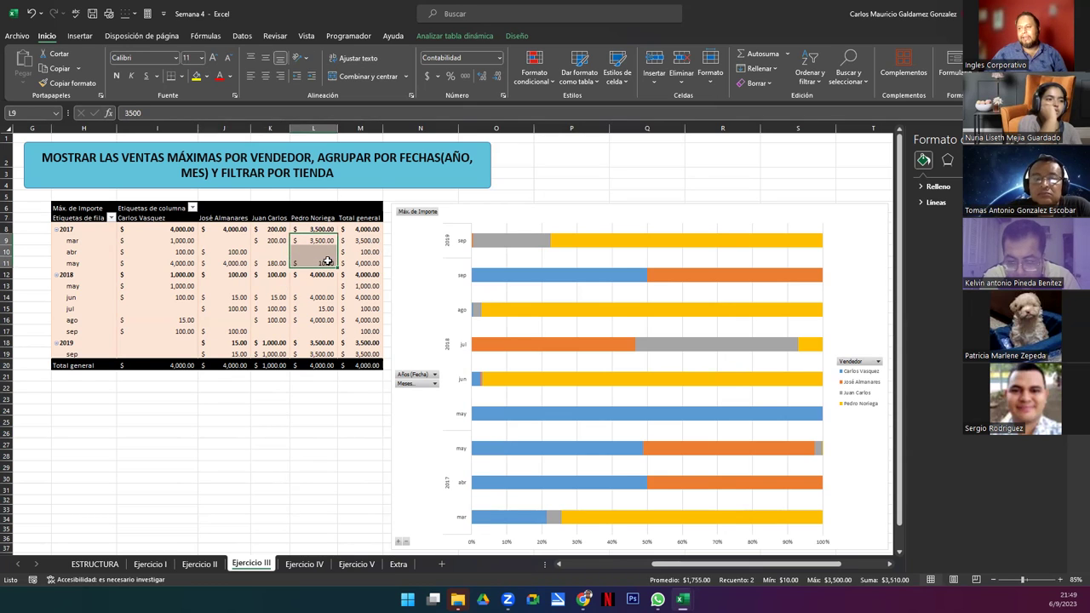
pyautogui.moveTo(157, 239); pyautogui.dragTo(135, 242)
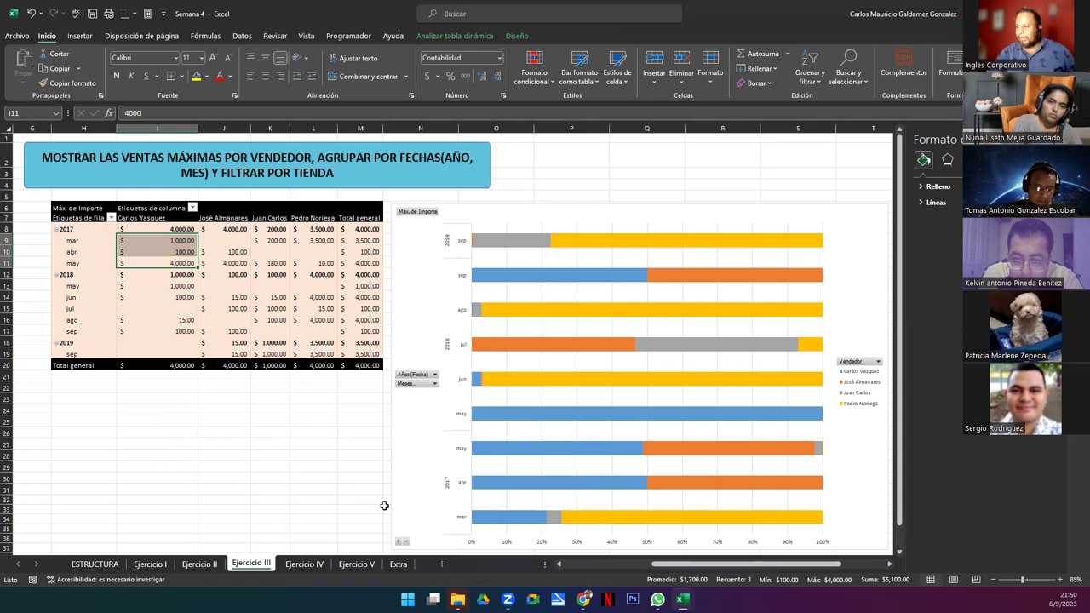
# Preview the recommended pivot tables for the sales source table, including Suma de Importe por Producto
pyautogui.click(576, 568)
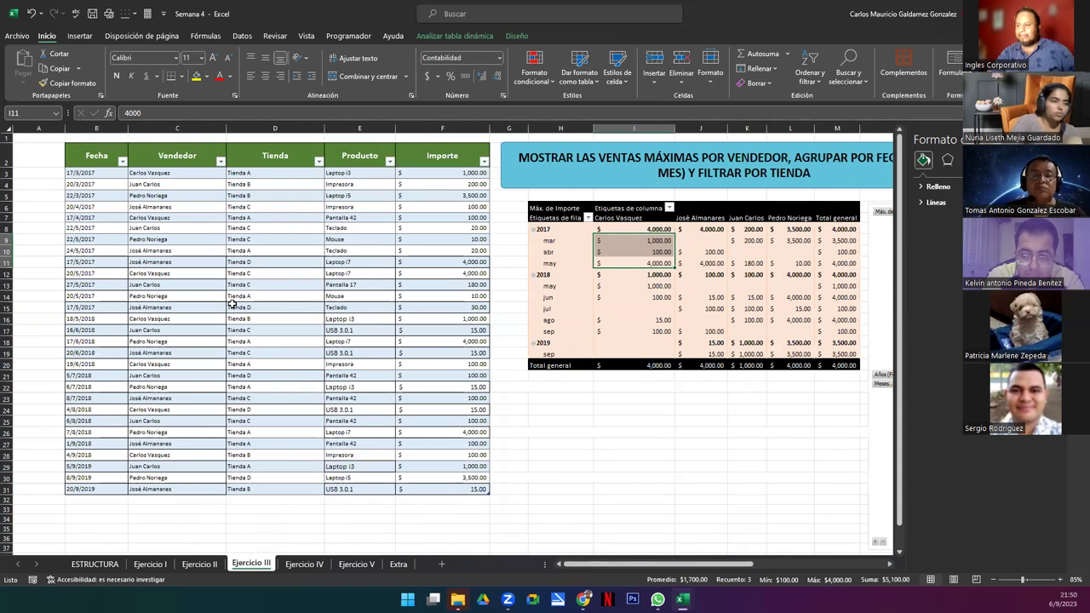
pyautogui.click(232, 303)
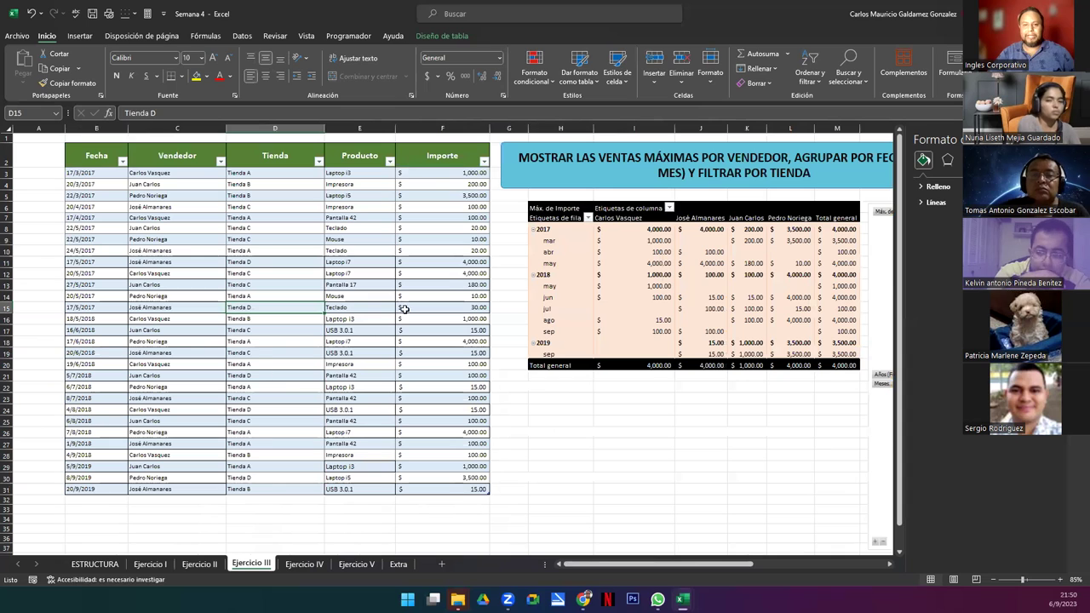
pyautogui.click(79, 36)
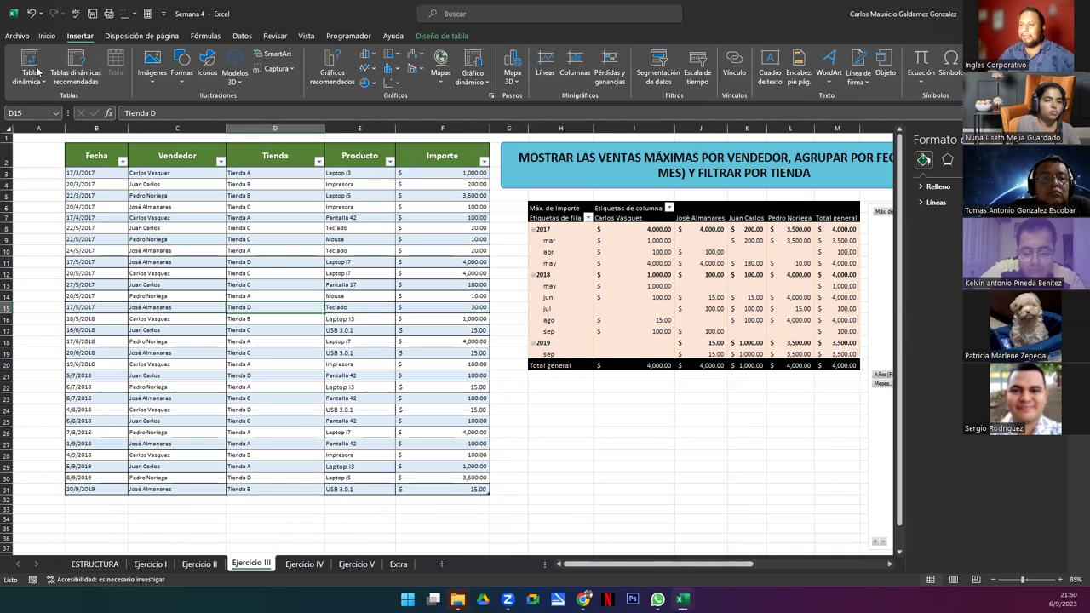
pyautogui.click(96, 61)
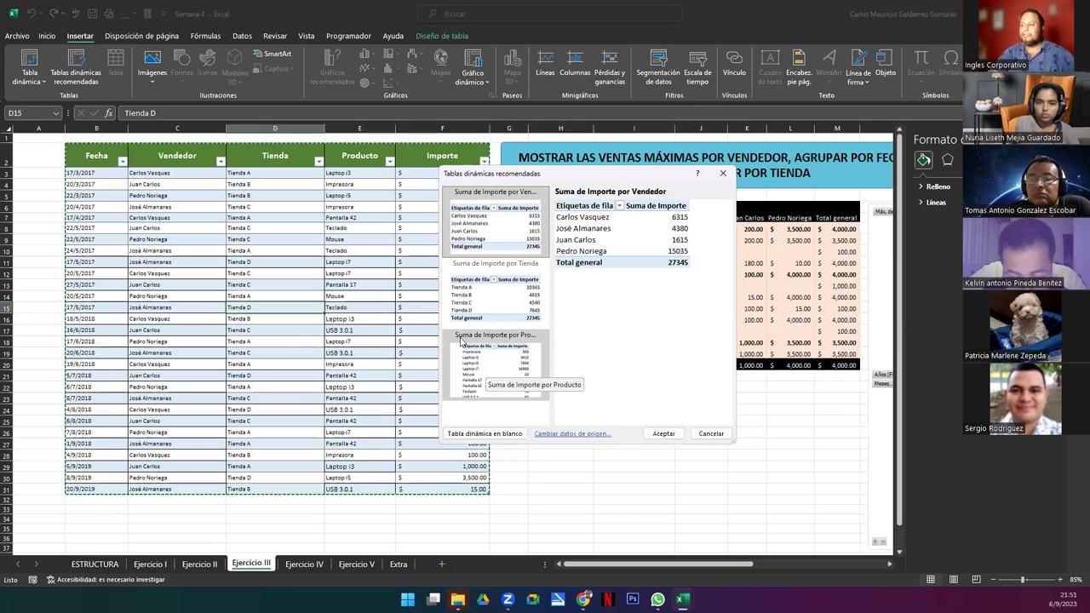
pyautogui.click(513, 385)
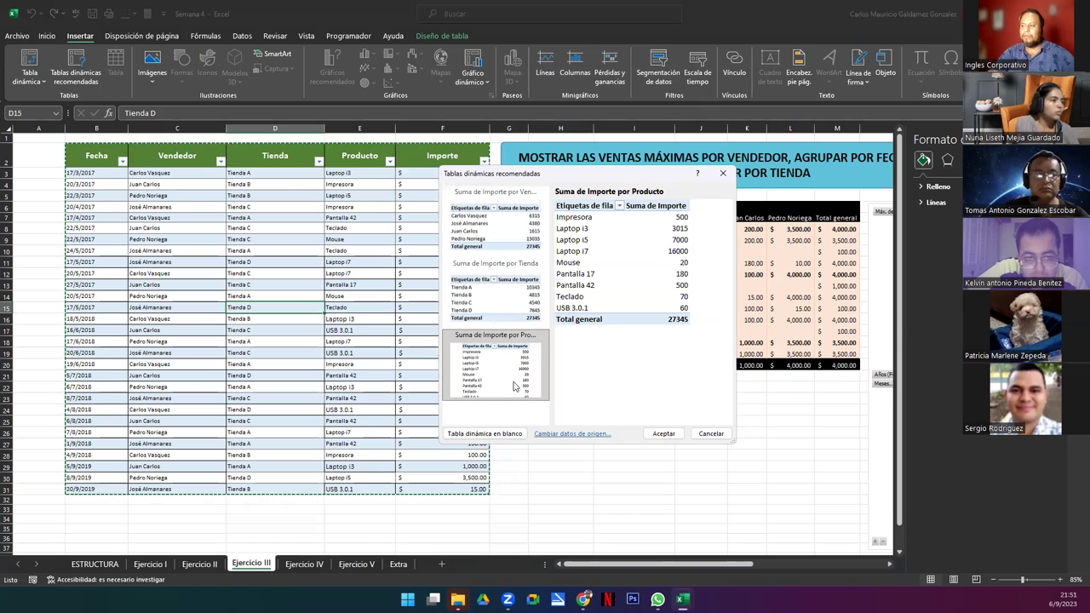
pyautogui.click(659, 436)
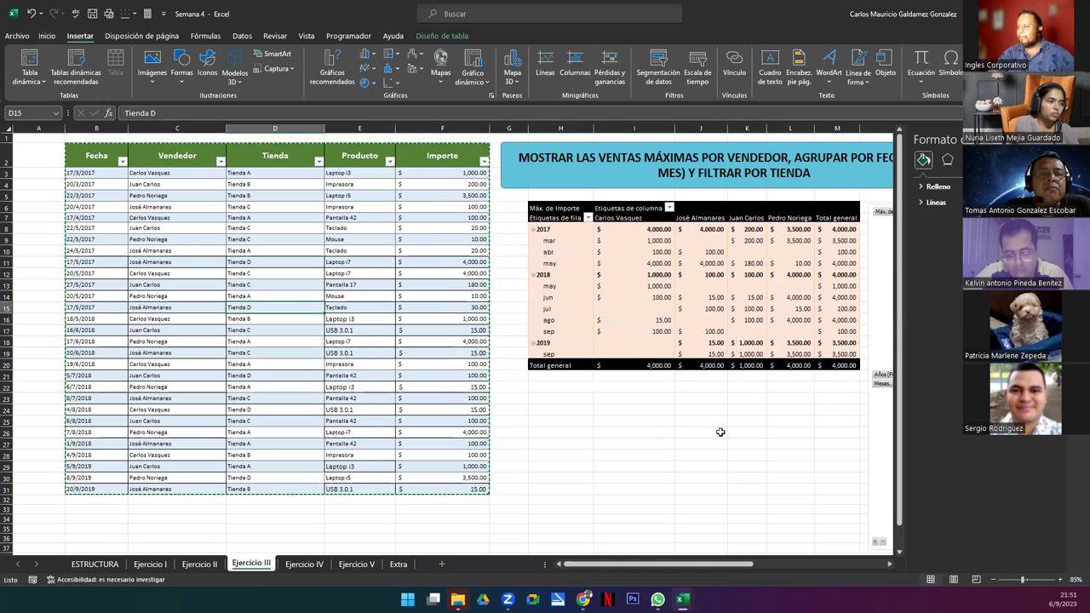
# Try pasting the marked source table at H23 below the pivot table, and undo the paste
pyautogui.click(600, 408)
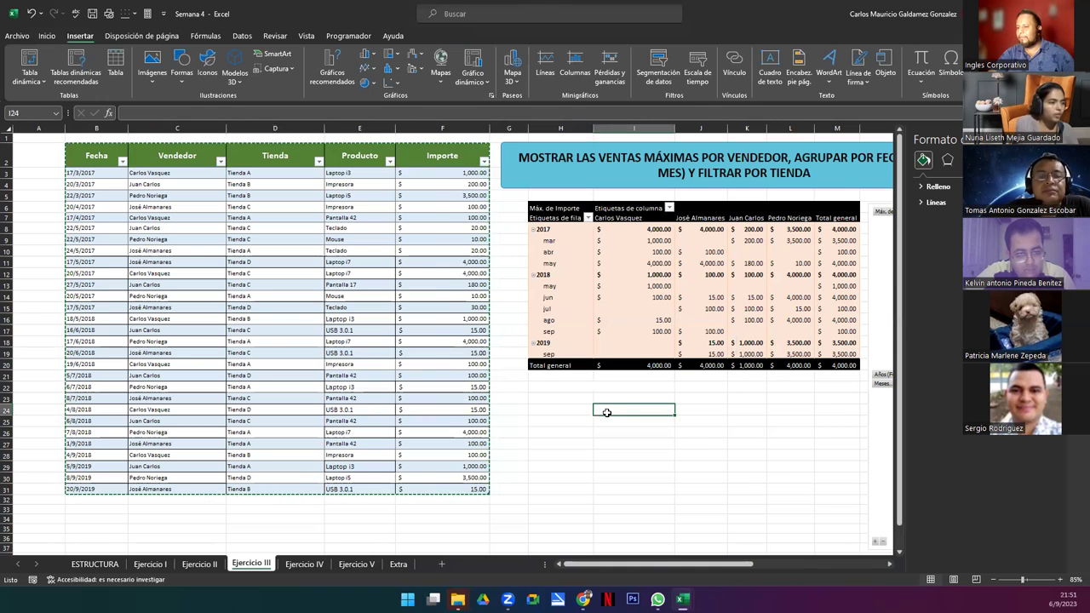
pyautogui.click(553, 399)
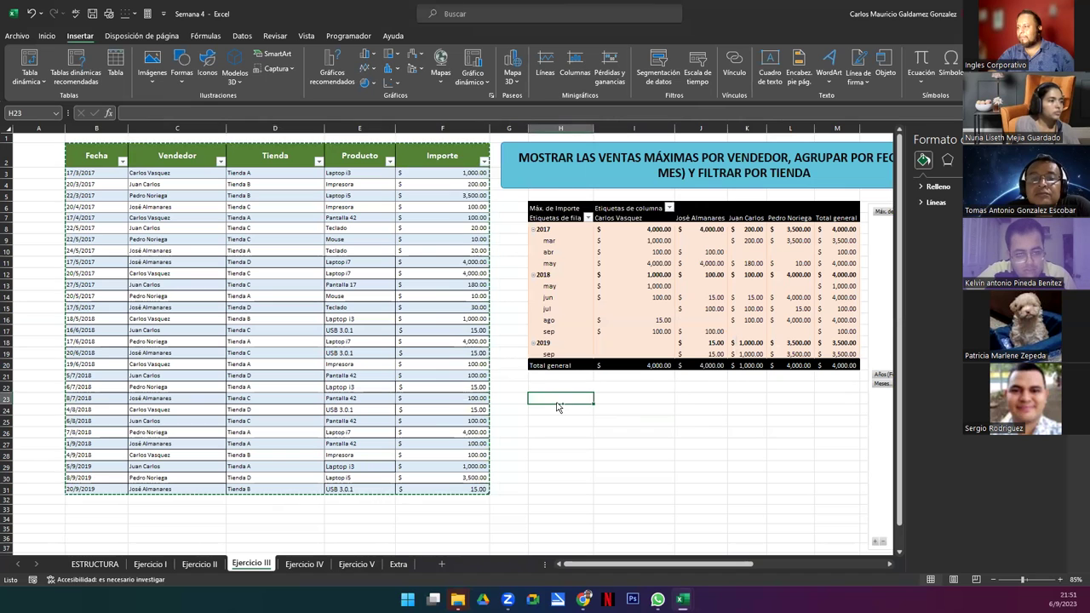
pyautogui.moveTo(890, 566); pyautogui.dragTo(890, 566)
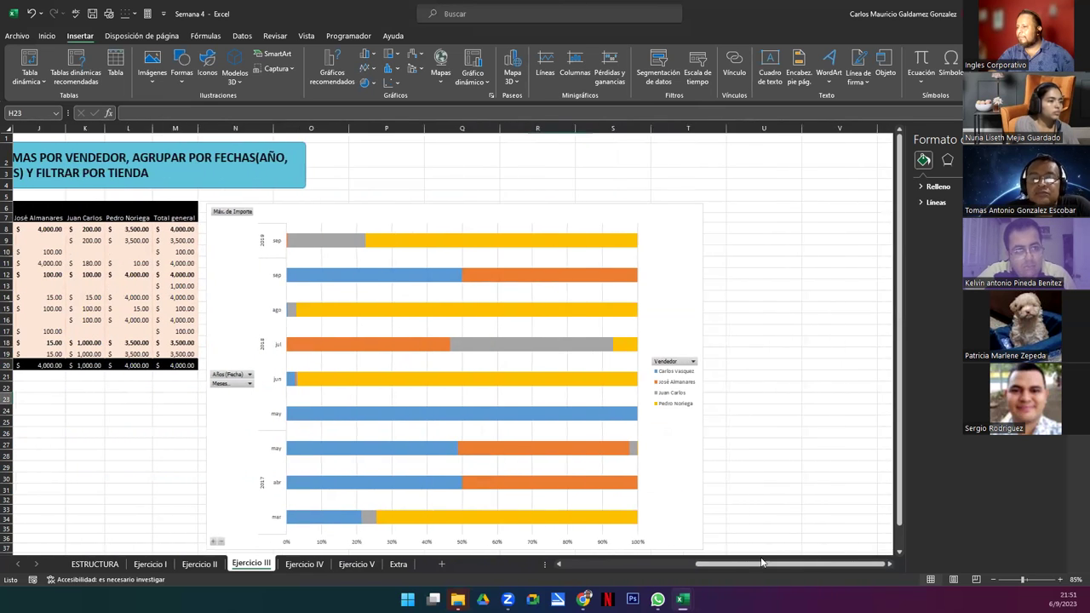
pyautogui.moveTo(716, 565); pyautogui.dragTo(583, 565)
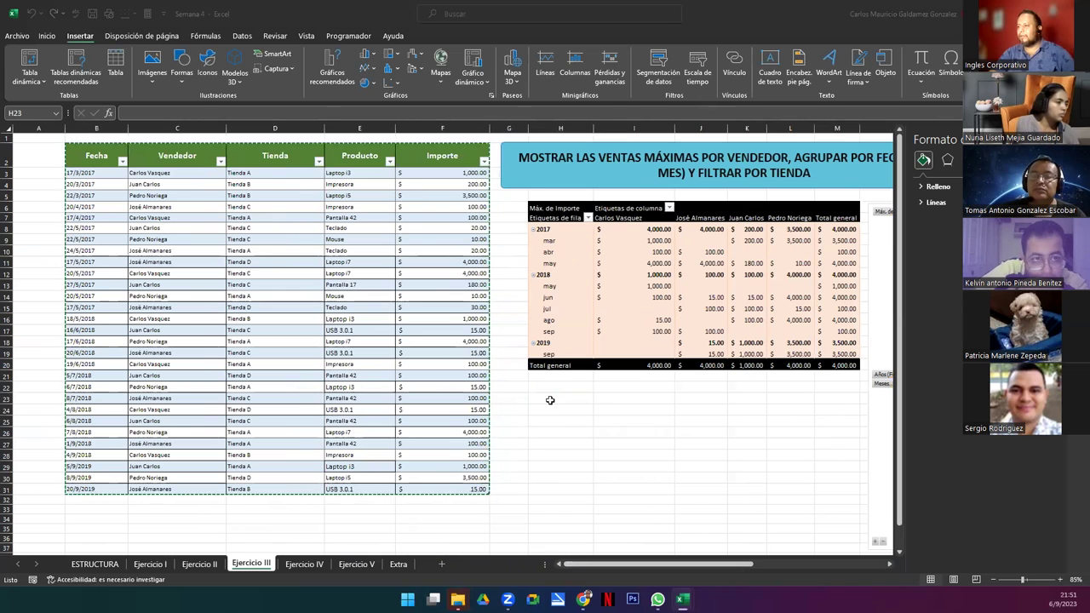
pyautogui.hotkey('ctrl', 'v')
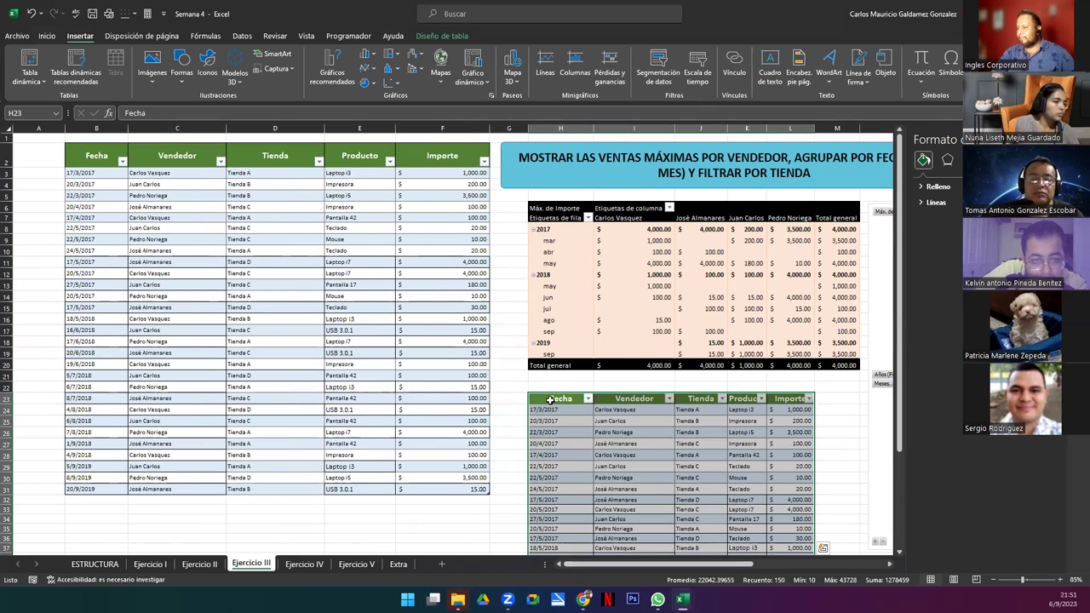
pyautogui.scroll(-5, 550, 400)
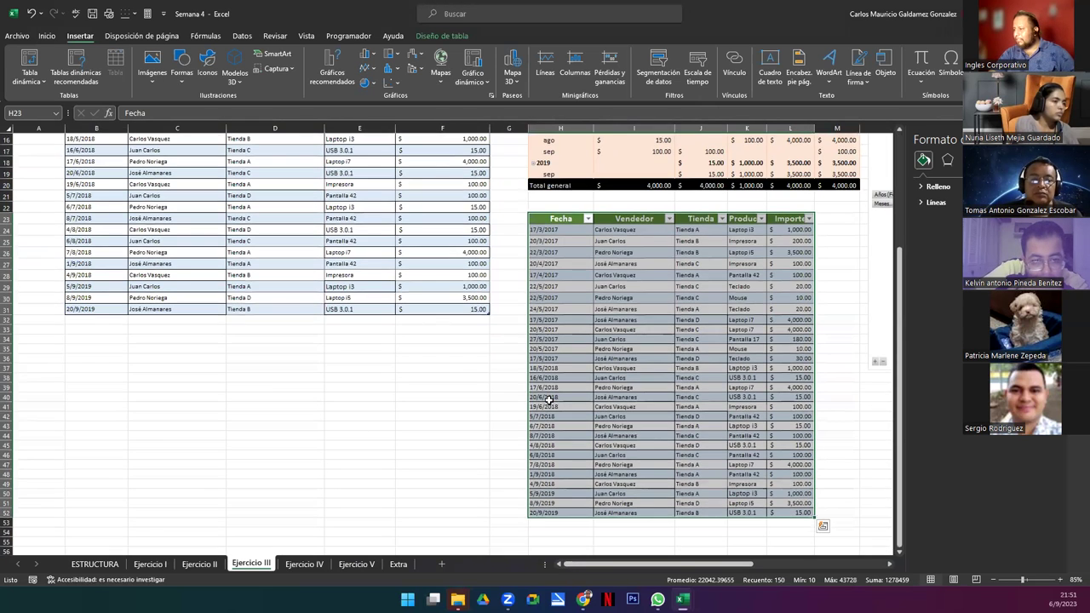
pyautogui.hotkey('ctrl', 'z')
pyautogui.click(357, 252)
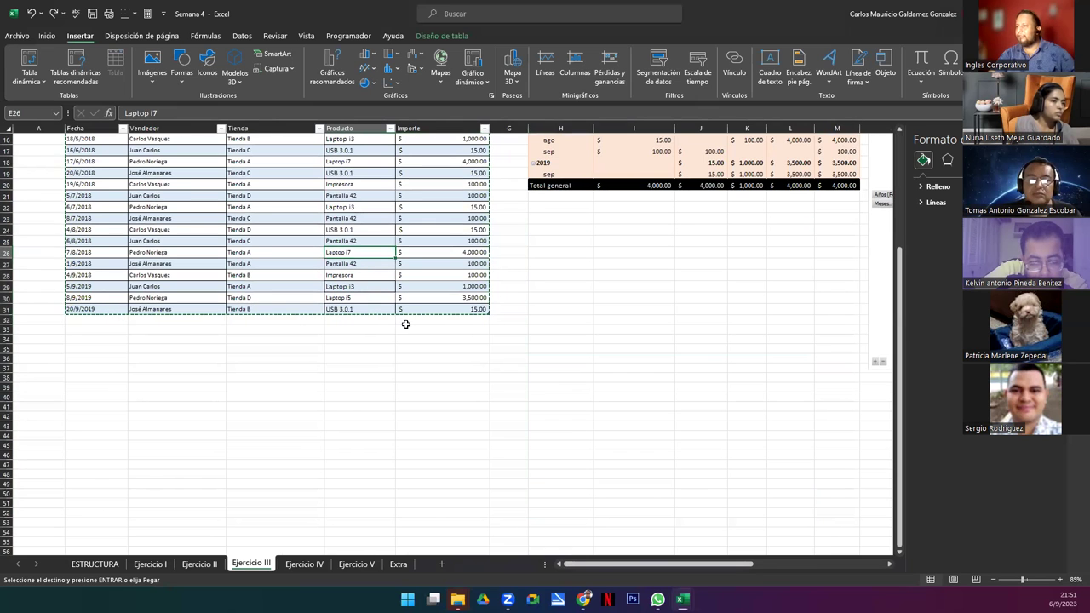
pyautogui.scroll(5, 401, 319)
pyautogui.press('Escape')
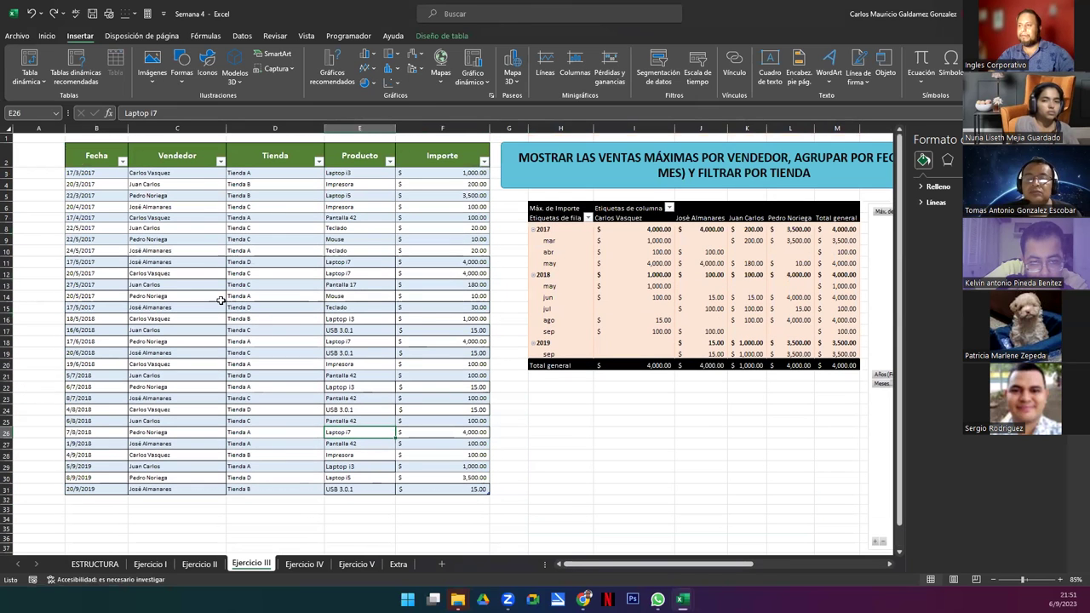
# Create the recommended pivot table Suma de Importe por Producto from the sales source table
pyautogui.click(151, 250)
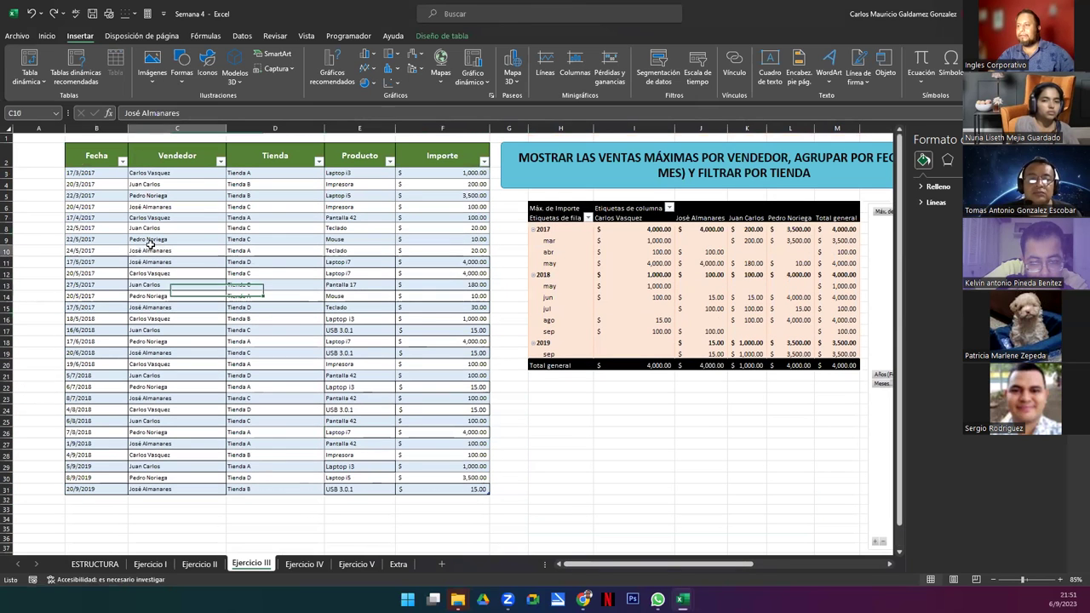
pyautogui.click(75, 68)
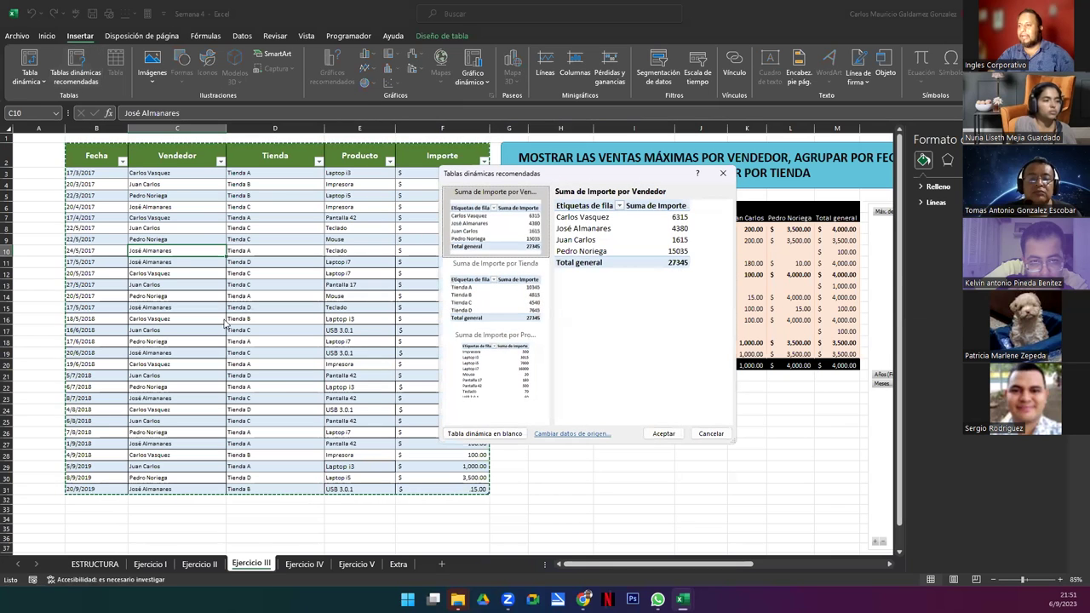
pyautogui.click(496, 370)
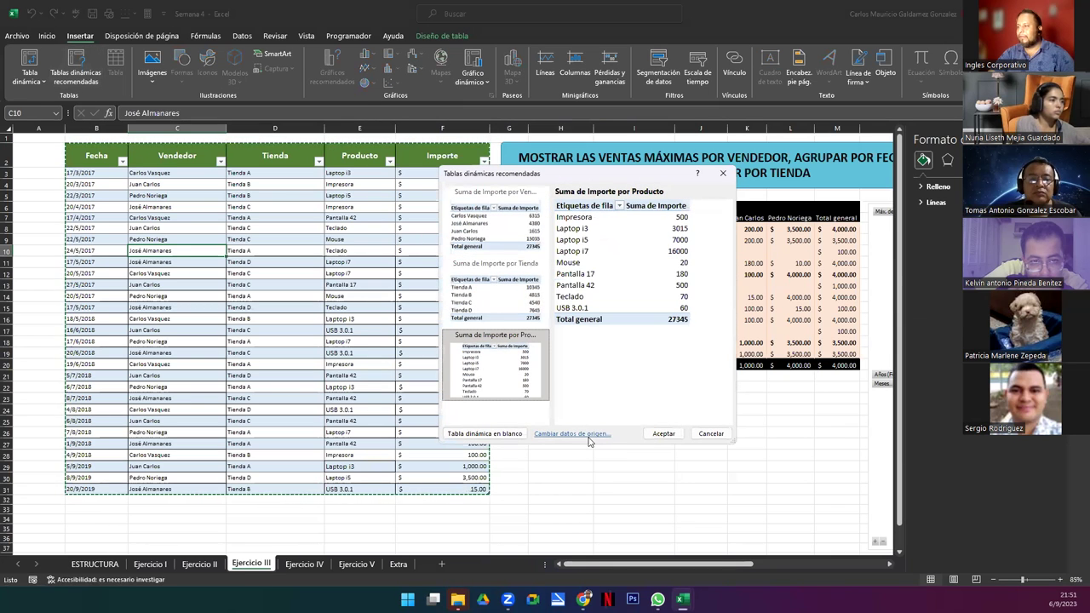
pyautogui.click(656, 436)
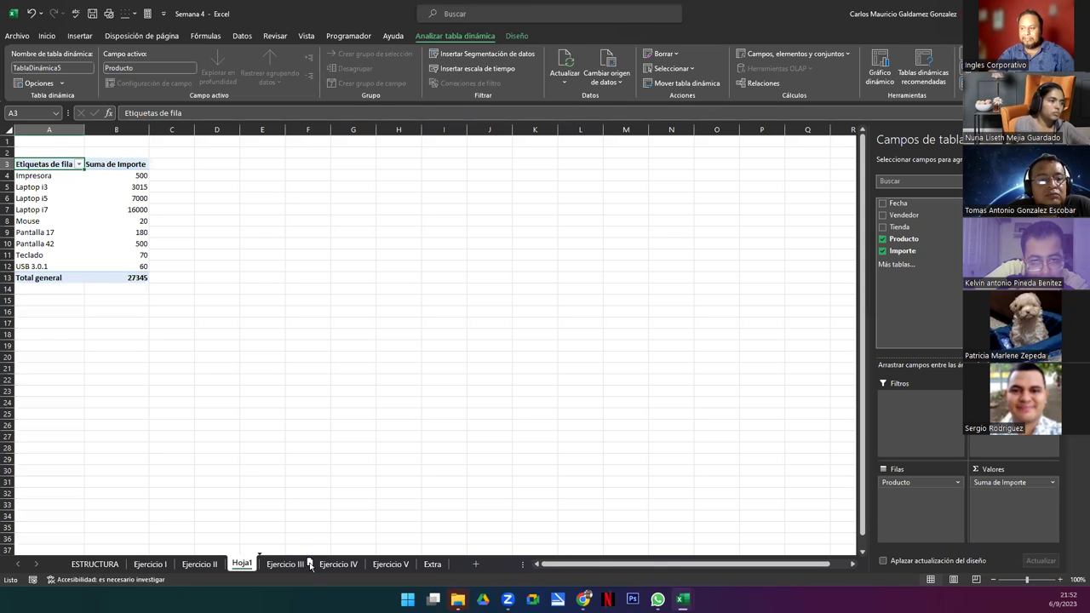
# Move the new pivot table sheet Hoja1 after Ejercicio III and rename it E3-2
pyautogui.moveTo(312, 568); pyautogui.dragTo(313, 567)
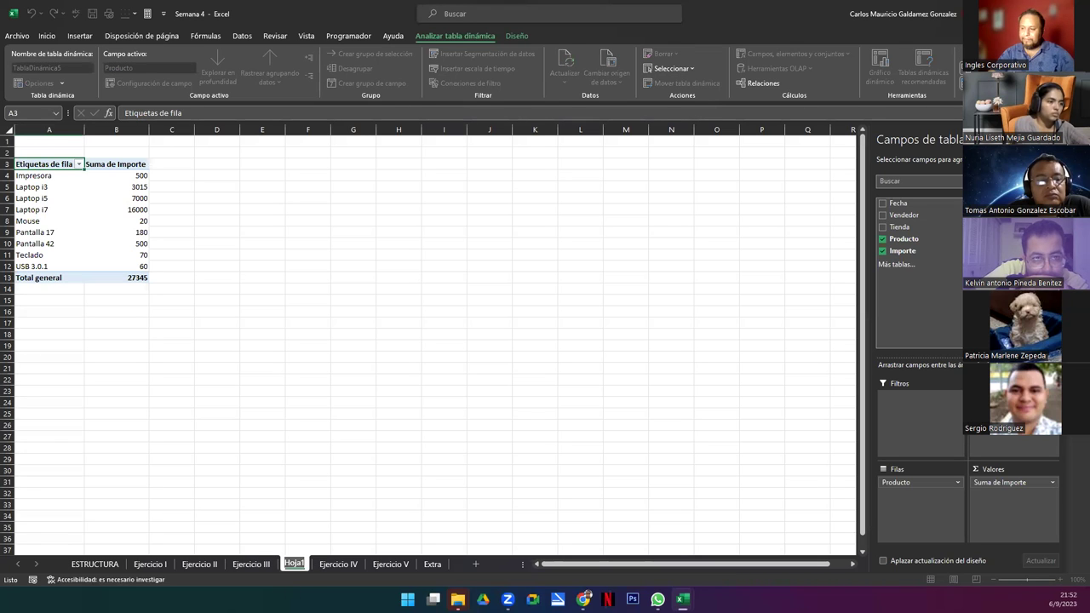
pyautogui.write('E')
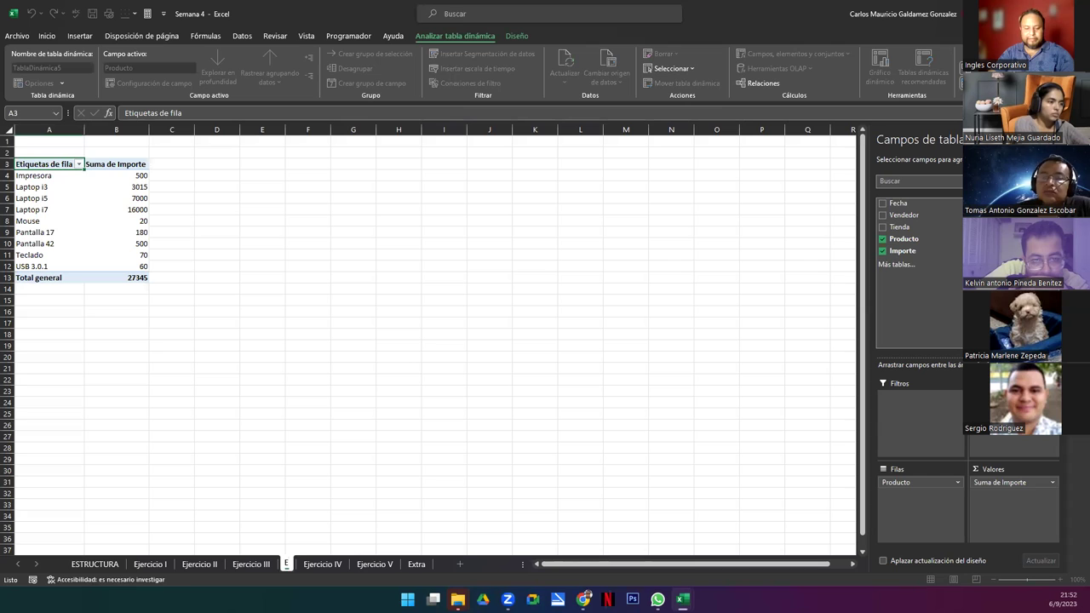
pyautogui.write('3')
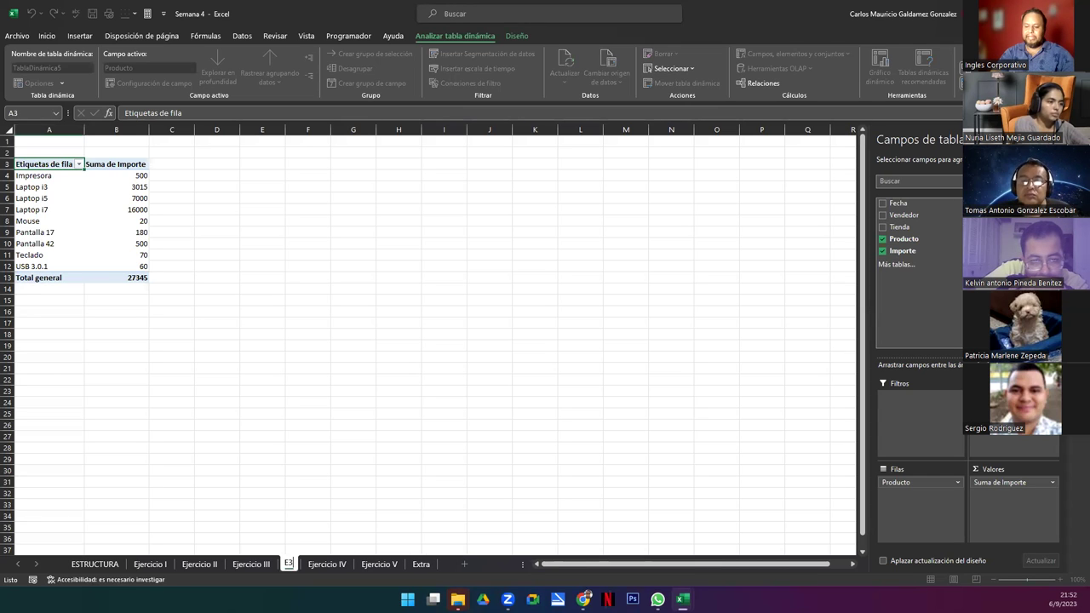
pyautogui.write('-2')
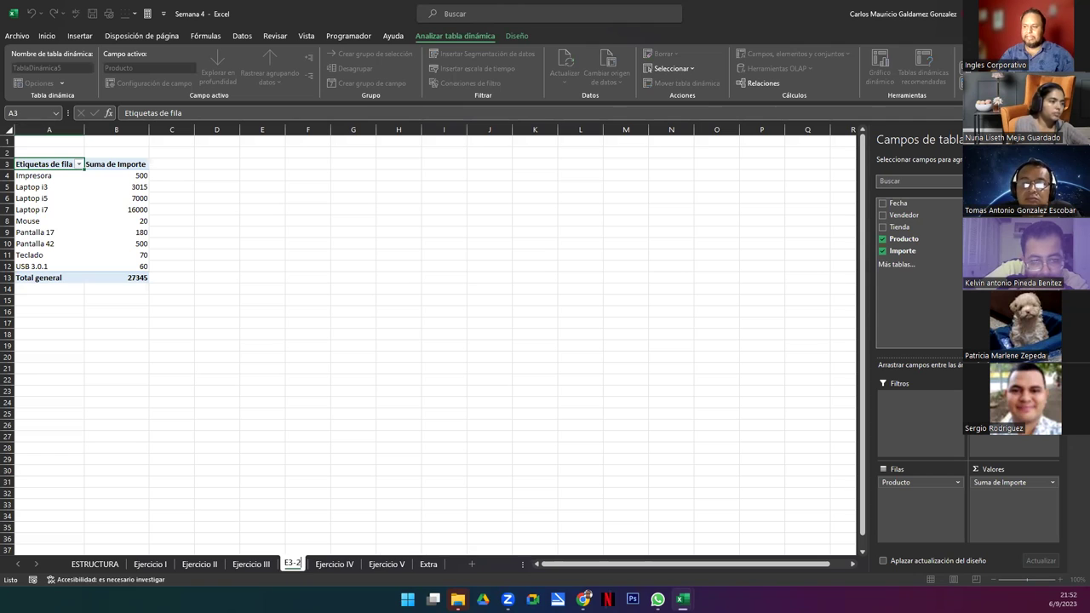
pyautogui.press('Return')
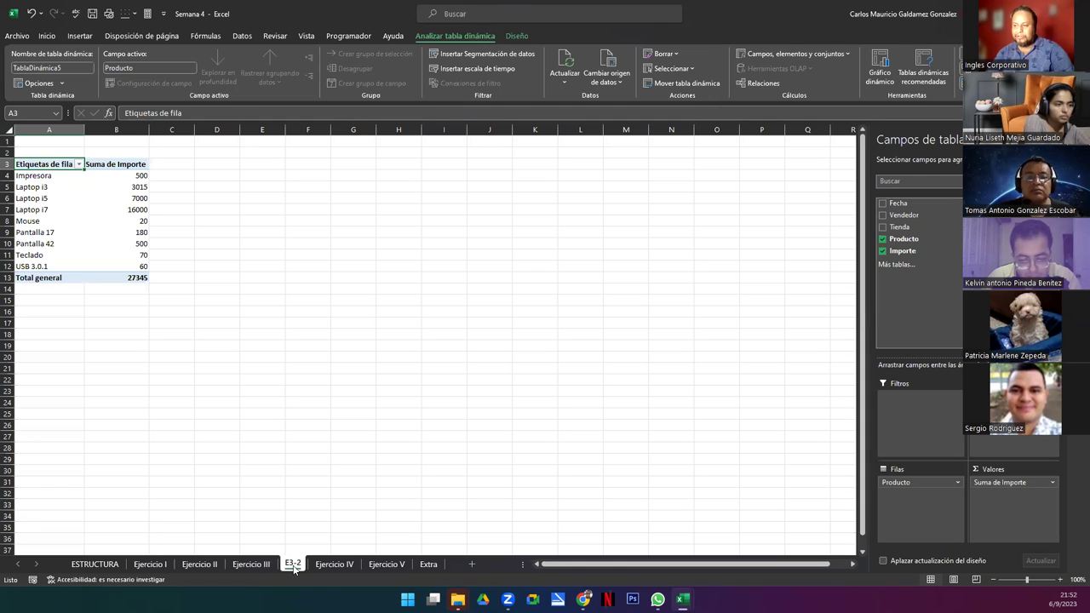
# Review the source data in Ejercicio III against the product pivot table on sheet E3-2
pyautogui.click(241, 565)
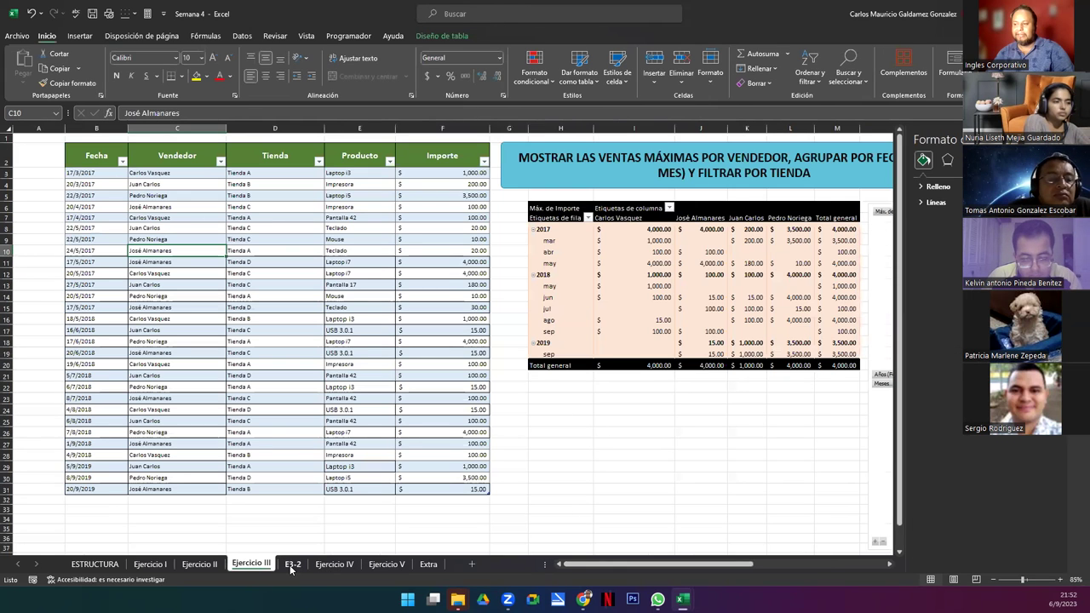
pyautogui.click(292, 565)
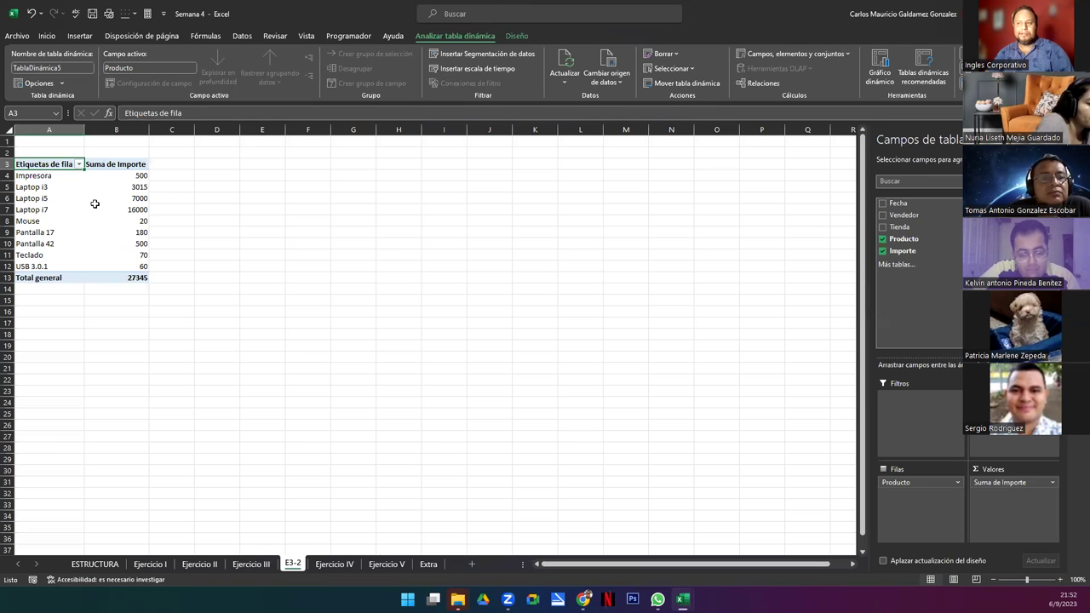
pyautogui.click(90, 206)
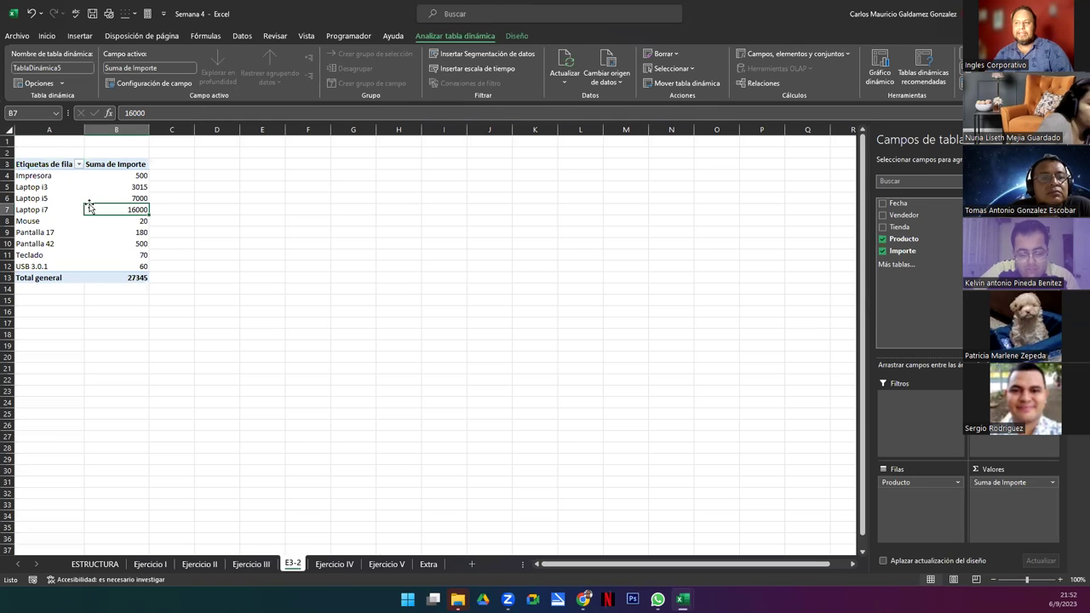
# Insert a Circular 3D pivot chart from the product pivot table on sheet E3-2
pyautogui.doubleClick(64, 68)
pyautogui.click(61, 224)
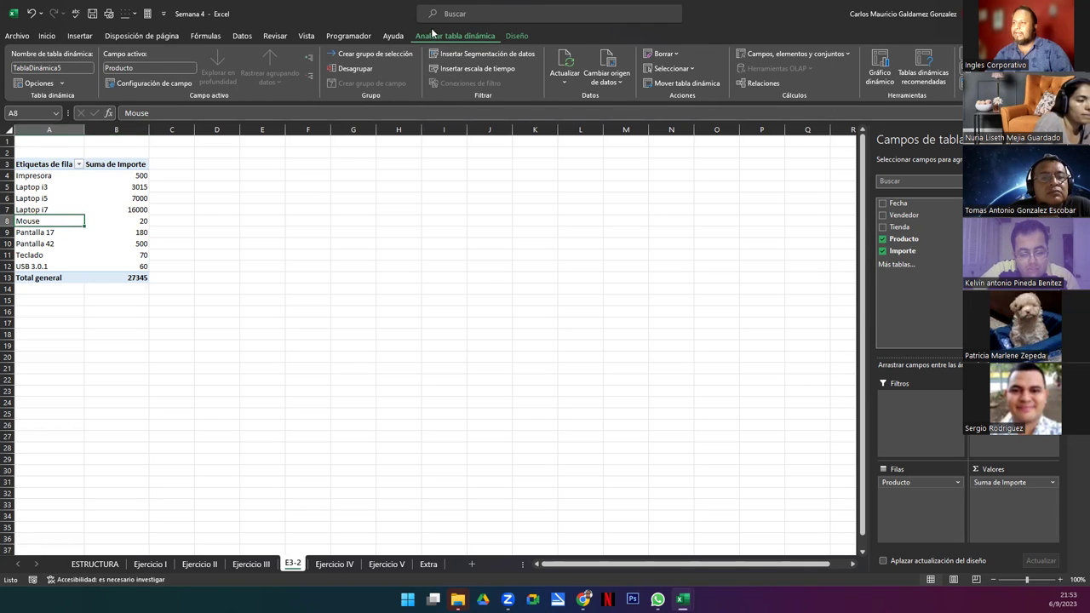
pyautogui.click(878, 64)
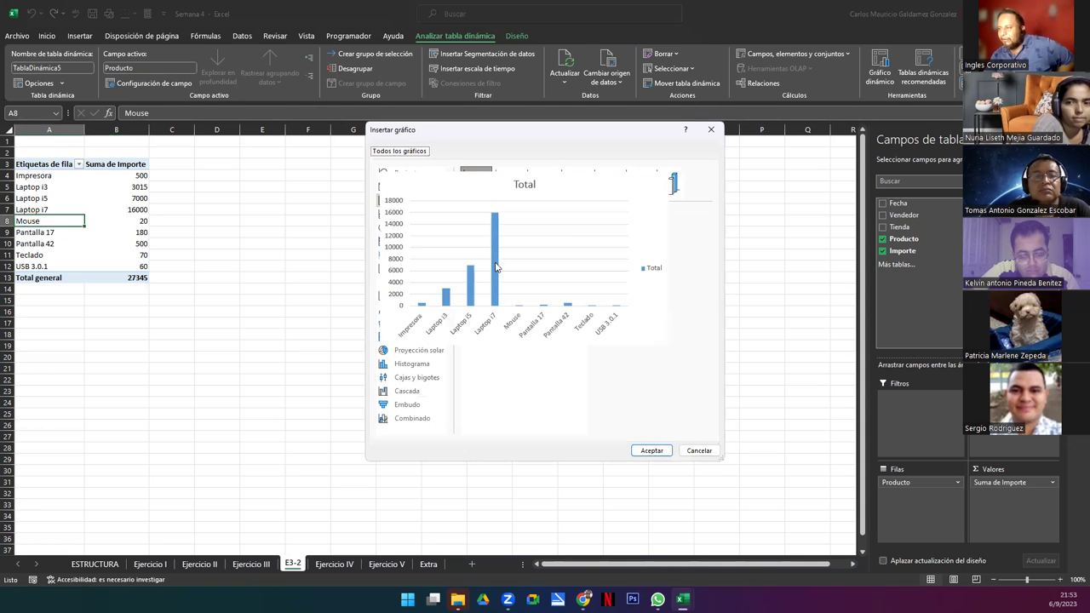
pyautogui.click(402, 230)
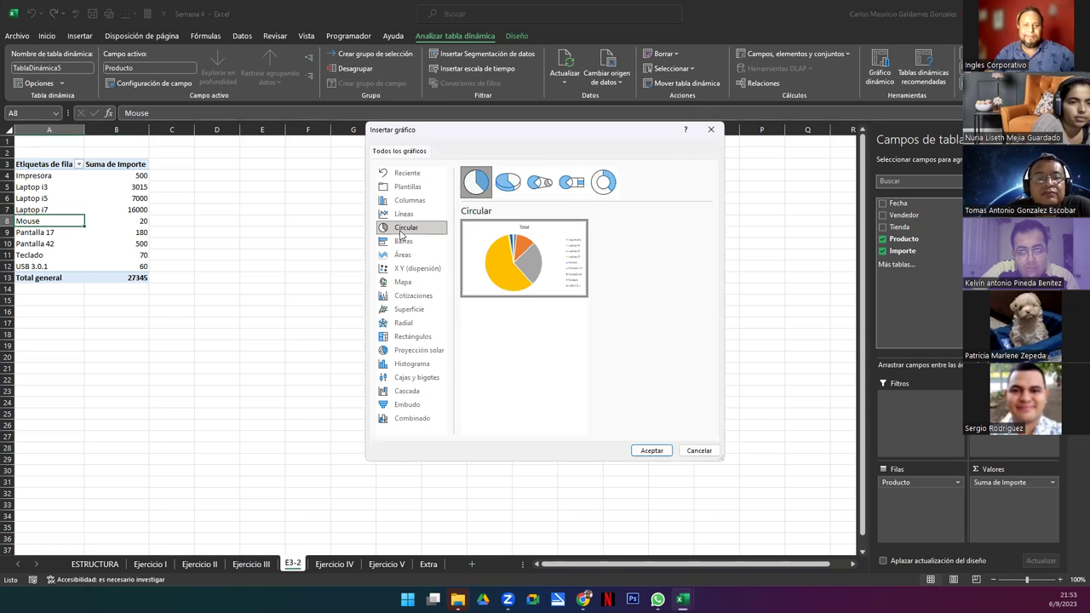
pyautogui.click(514, 188)
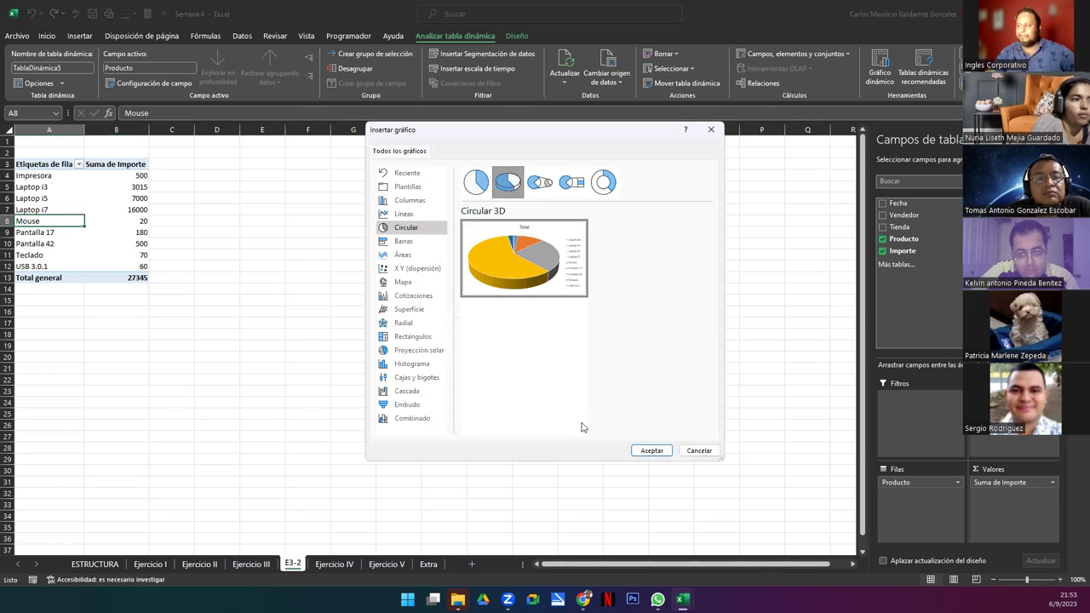
pyautogui.click(652, 450)
# Place the pie chart beside the pivot table, enlarge it to about column M and row 28, and delete its title
pyautogui.moveTo(332, 239); pyautogui.dragTo(245, 179)
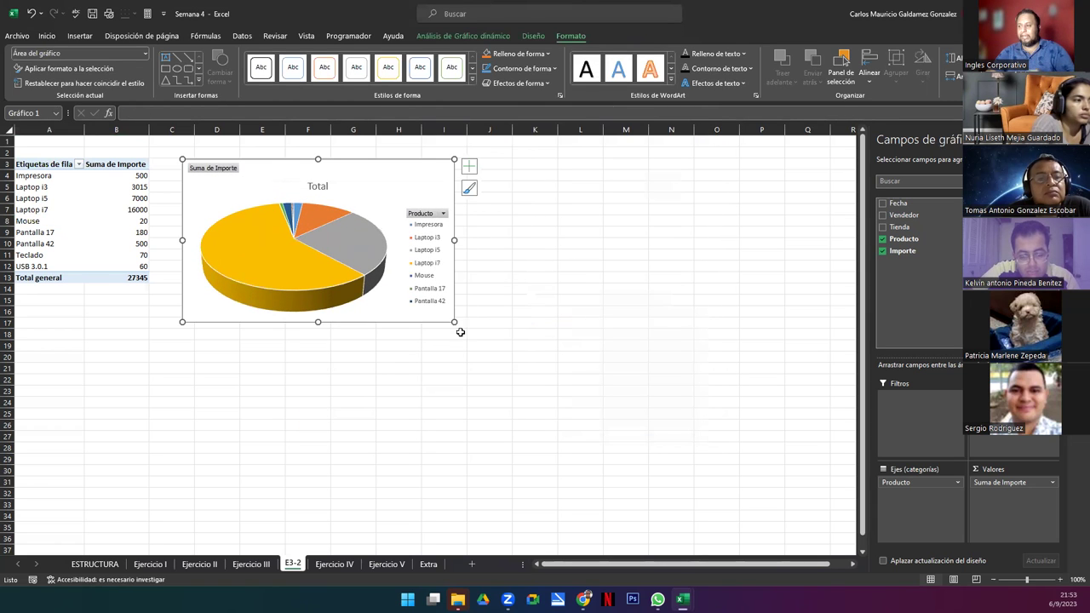
pyautogui.moveTo(456, 324); pyautogui.dragTo(641, 455)
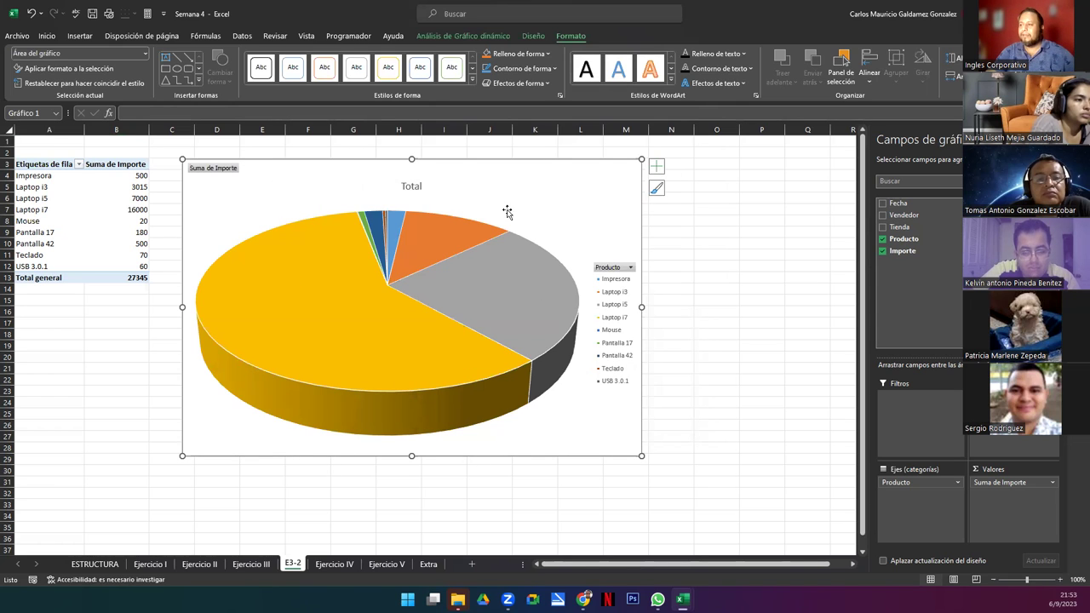
pyautogui.click(411, 185)
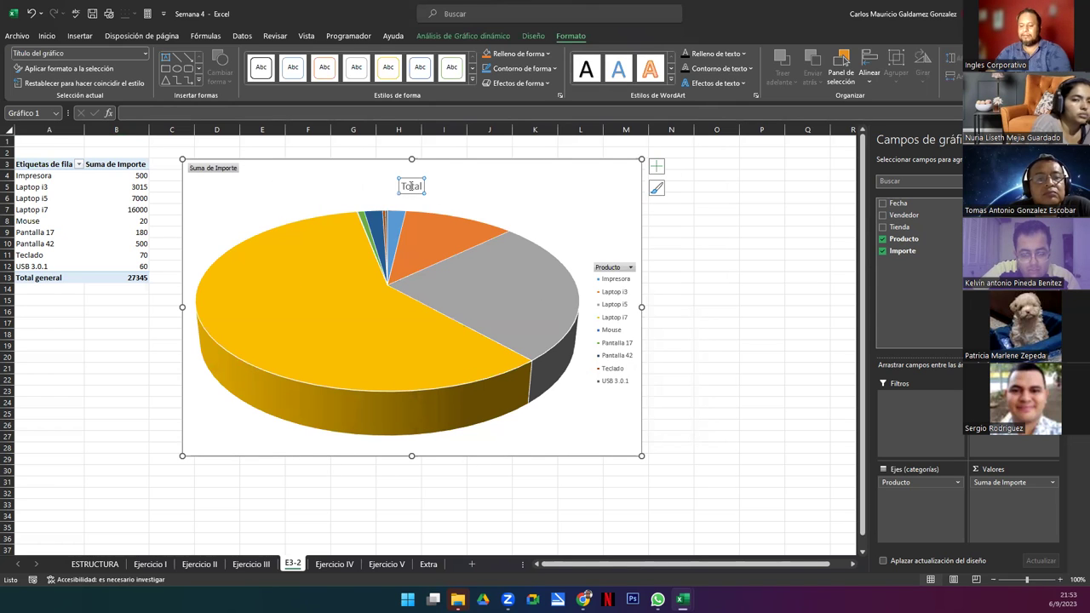
pyautogui.press('Delete')
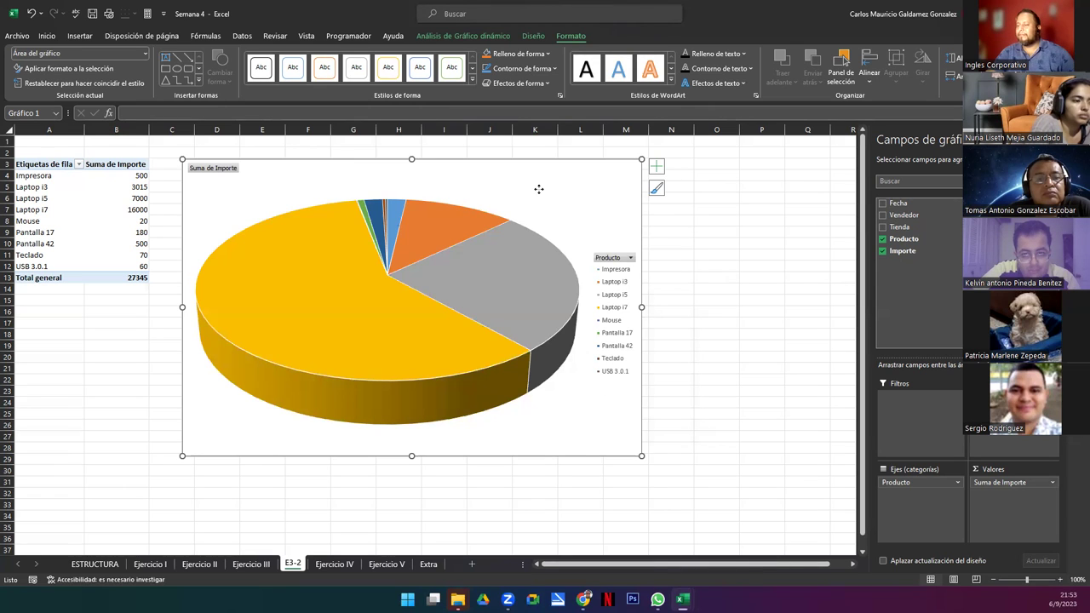
# Insert a Fecha timeline for the pivot chart and place it directly below the chart, widened to 21.51 cm
pyautogui.moveTo(505, 316)
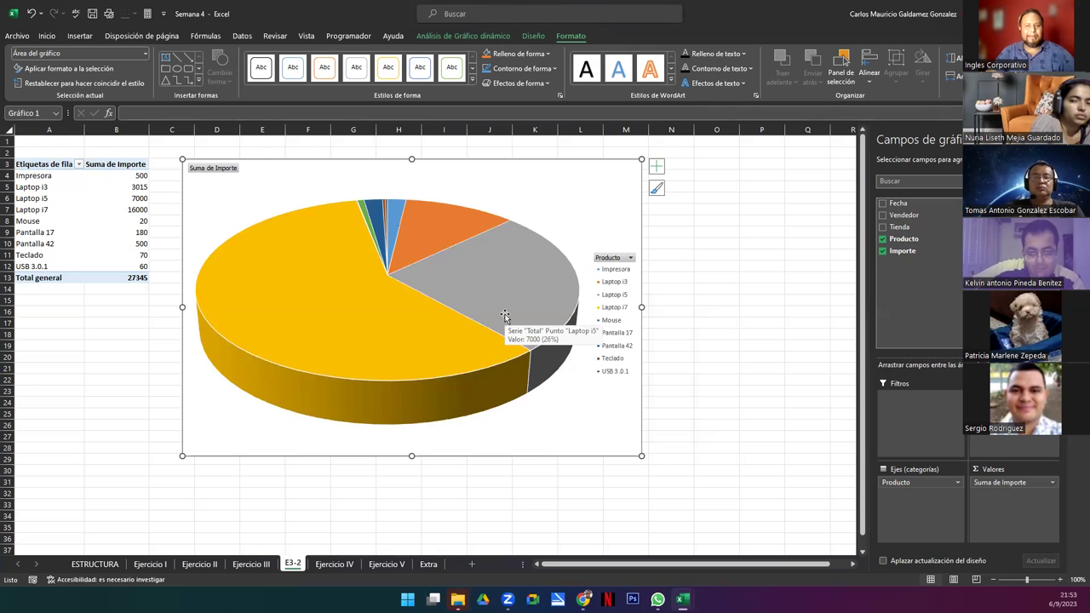
pyautogui.click(460, 36)
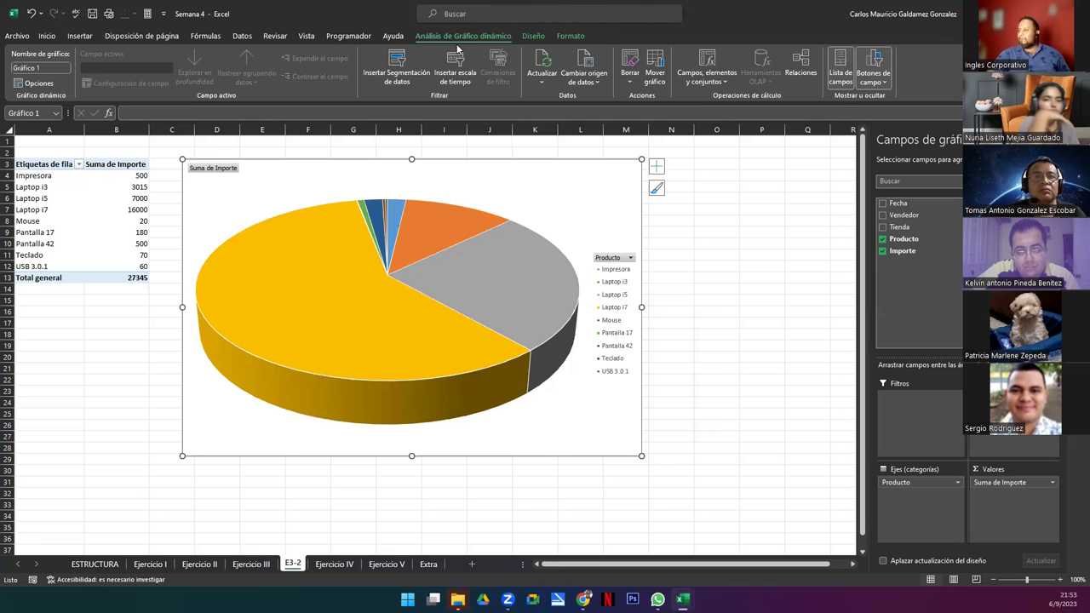
pyautogui.click(457, 68)
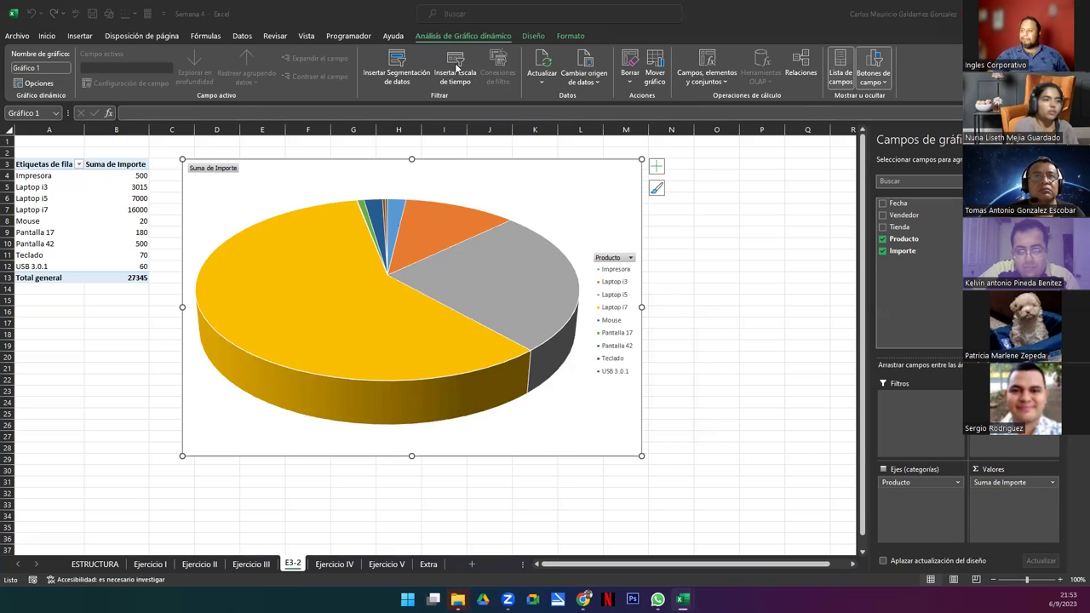
pyautogui.click(529, 253)
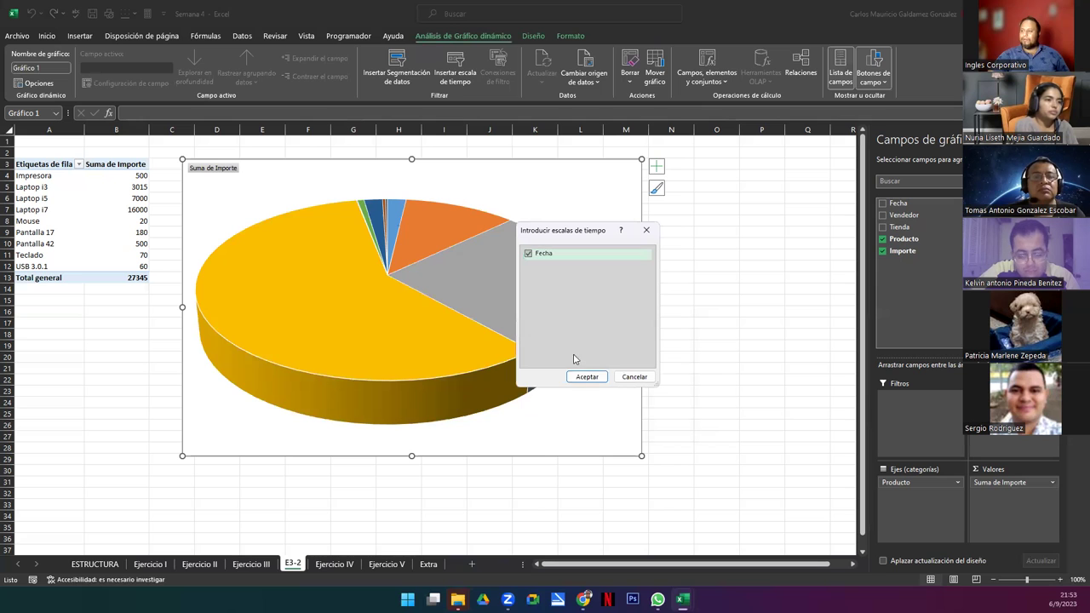
pyautogui.click(586, 376)
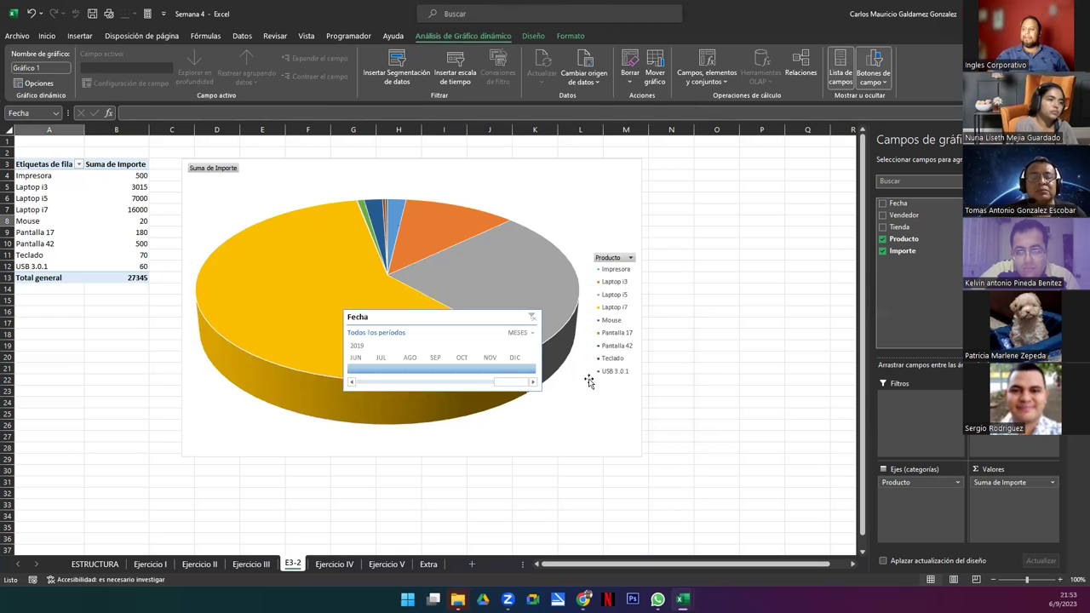
pyautogui.moveTo(416, 318); pyautogui.dragTo(246, 478)
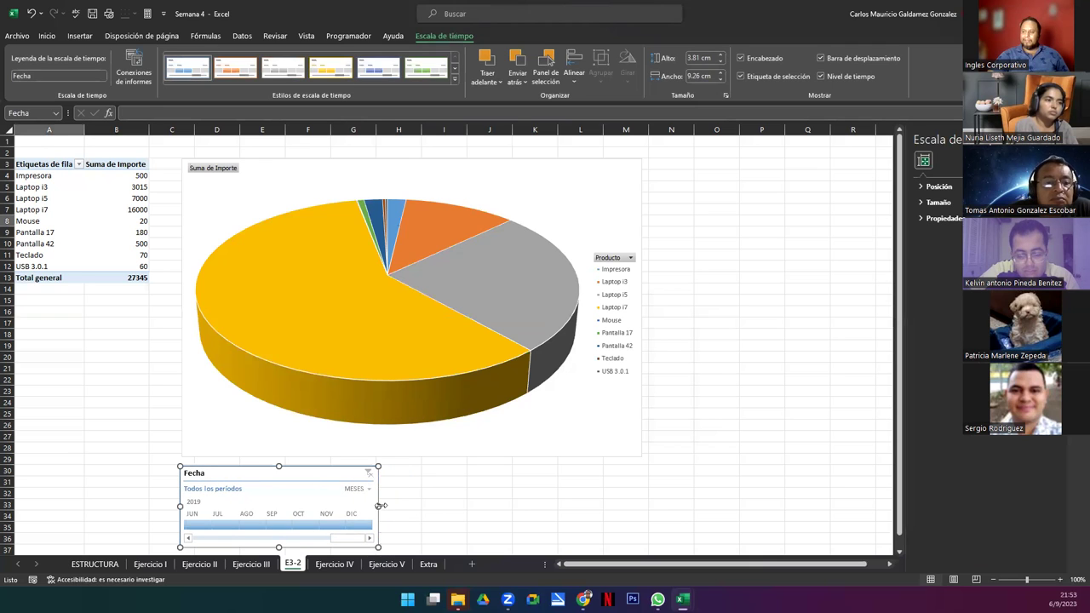
pyautogui.moveTo(379, 506); pyautogui.dragTo(641, 505)
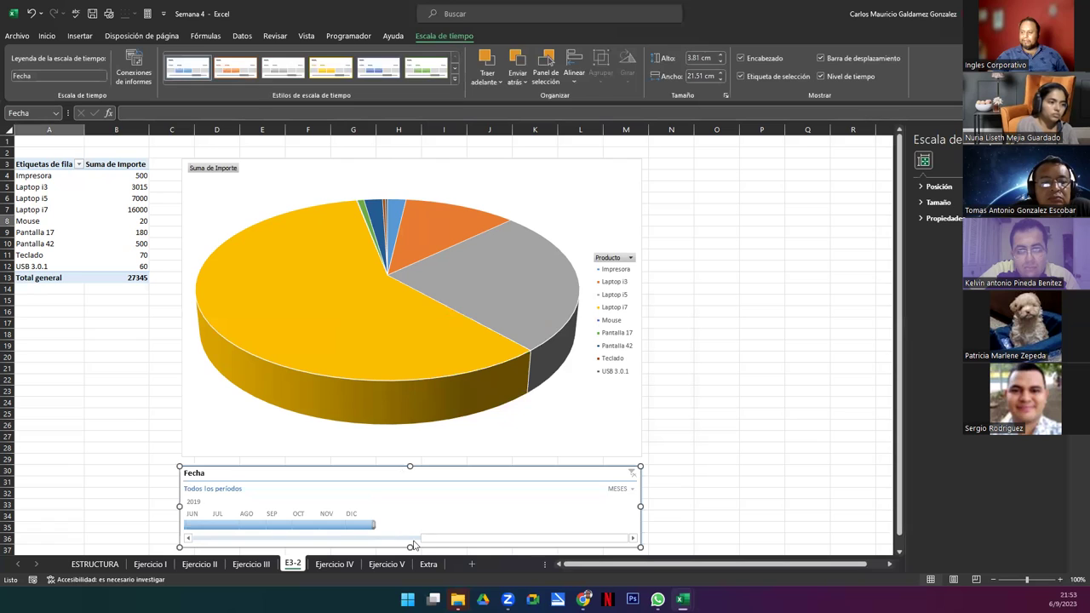
# Switch the Fecha timeline's time level to TRIMESTRES
pyautogui.scroll(3, 427, 542)
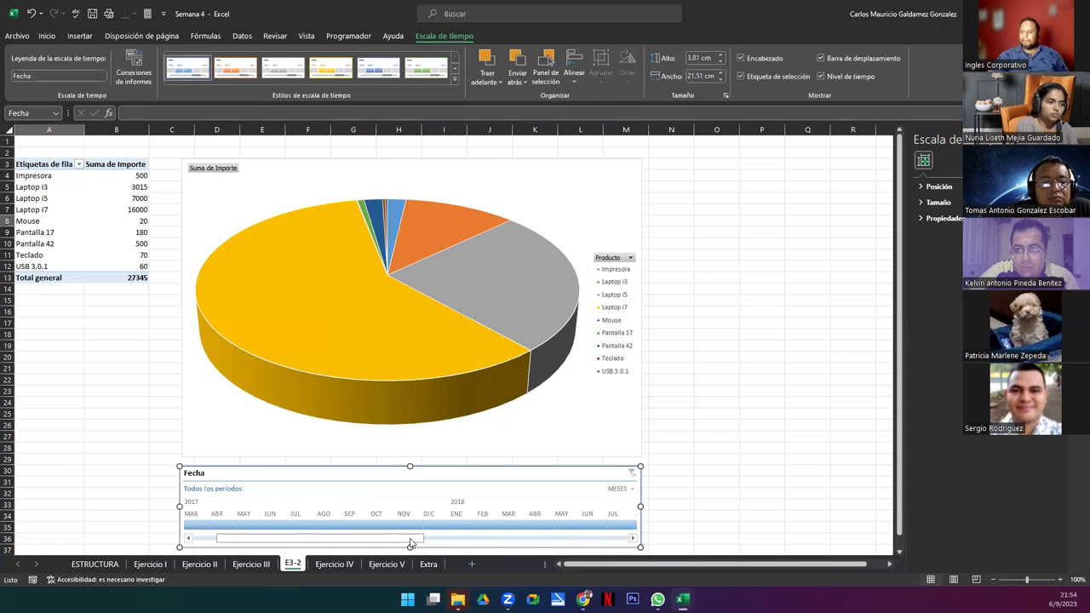
pyautogui.scroll(-3, 425, 543)
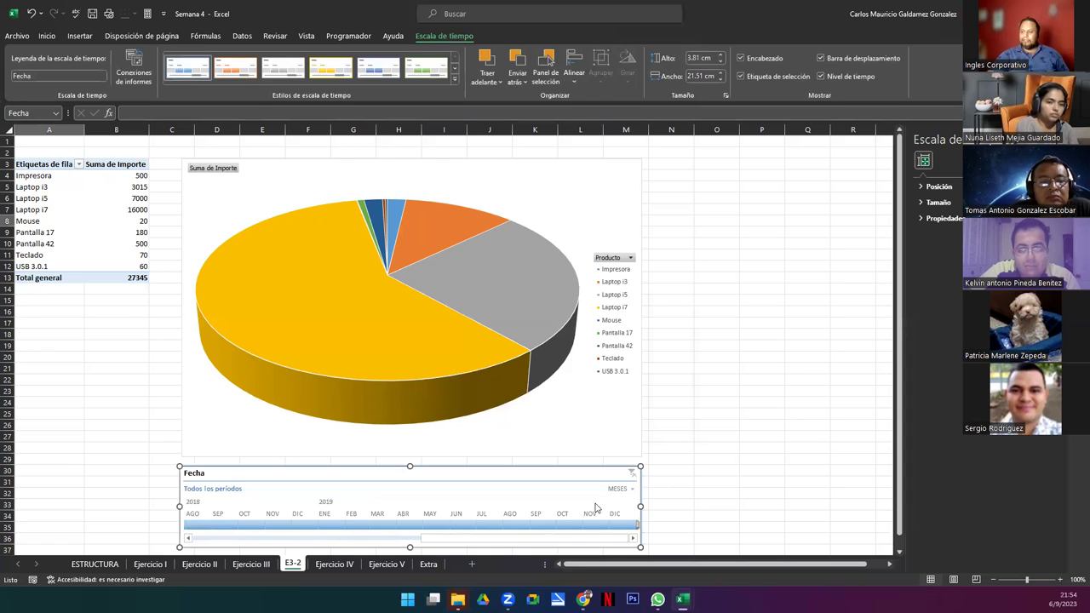
pyautogui.click(630, 490)
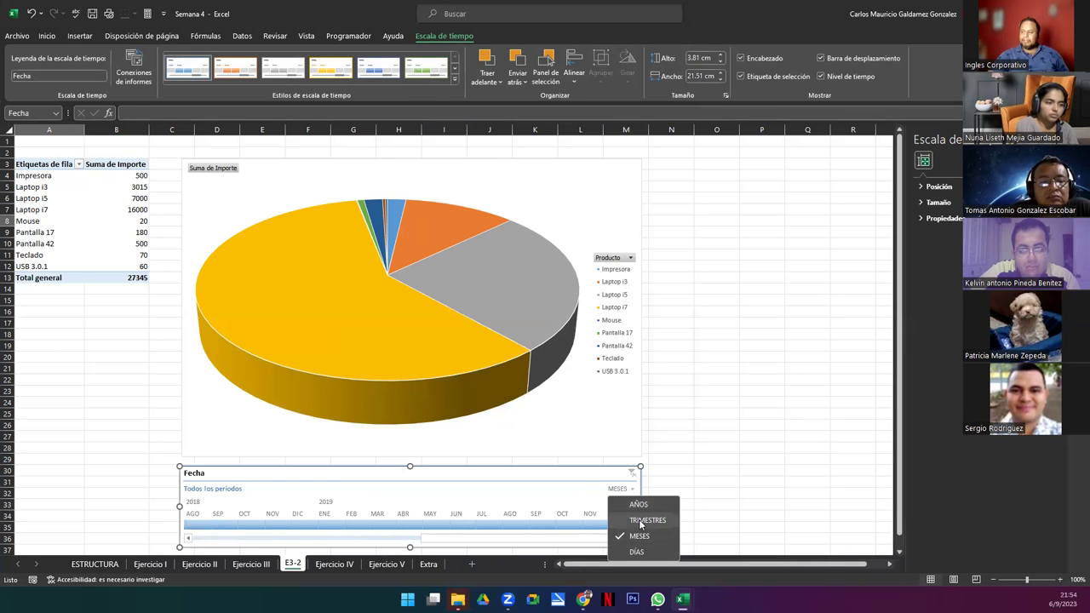
pyautogui.click(638, 519)
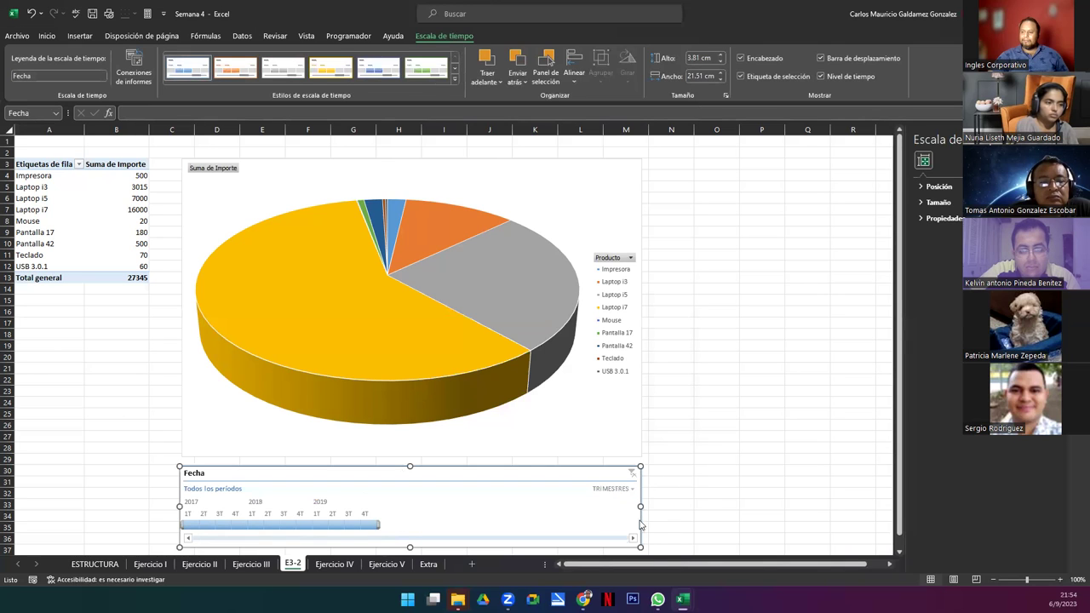
# Filter the timeline to 1T 2017 and apply the dollar accounting format to the Suma de Importe values in B4:B7
pyautogui.click(189, 524)
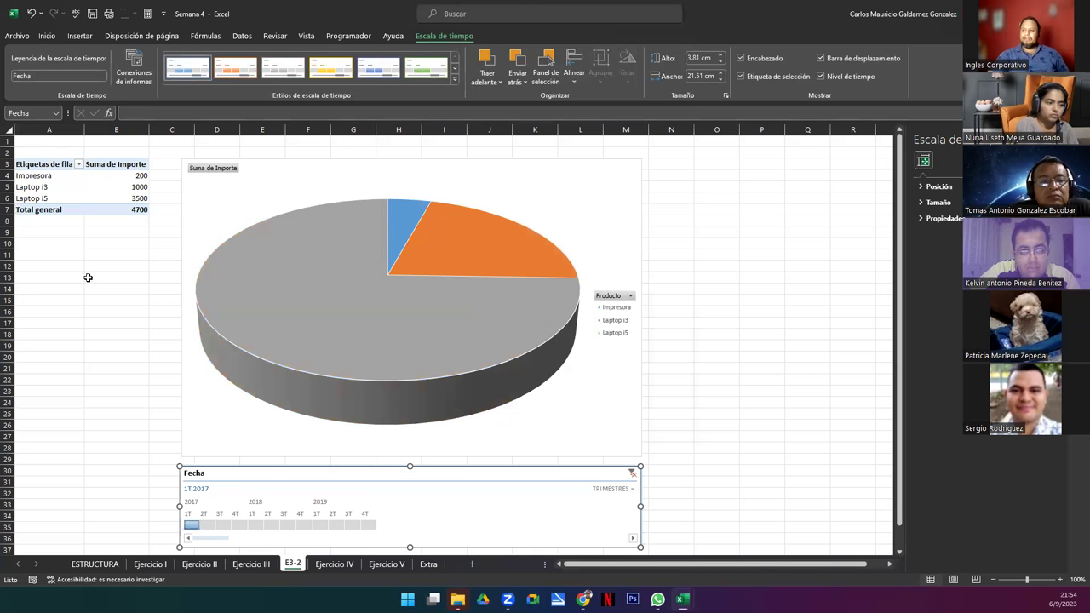
pyautogui.moveTo(124, 174); pyautogui.dragTo(131, 210)
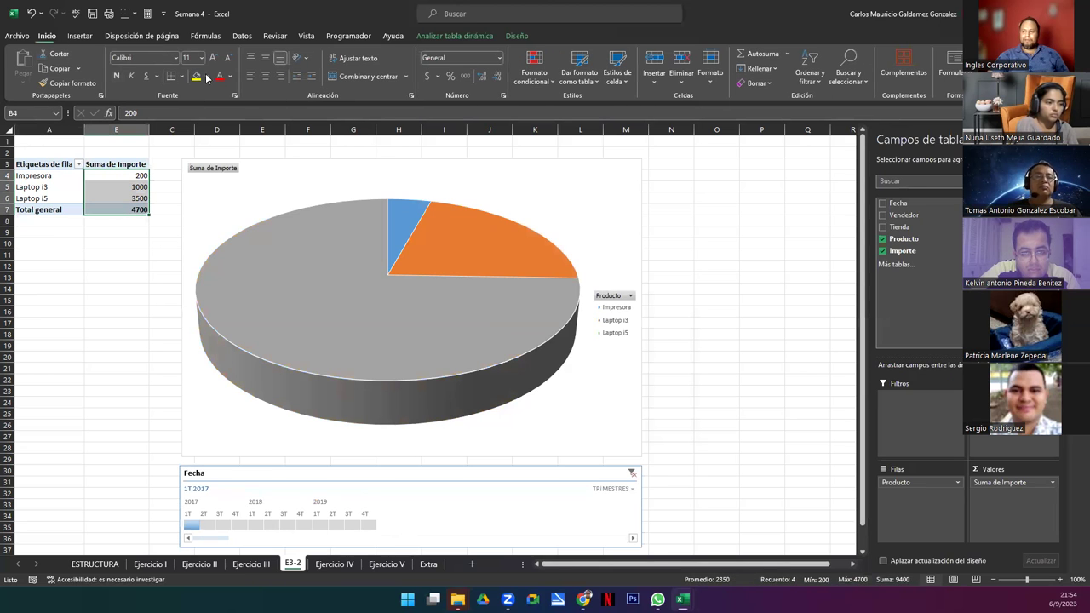
pyautogui.click(425, 75)
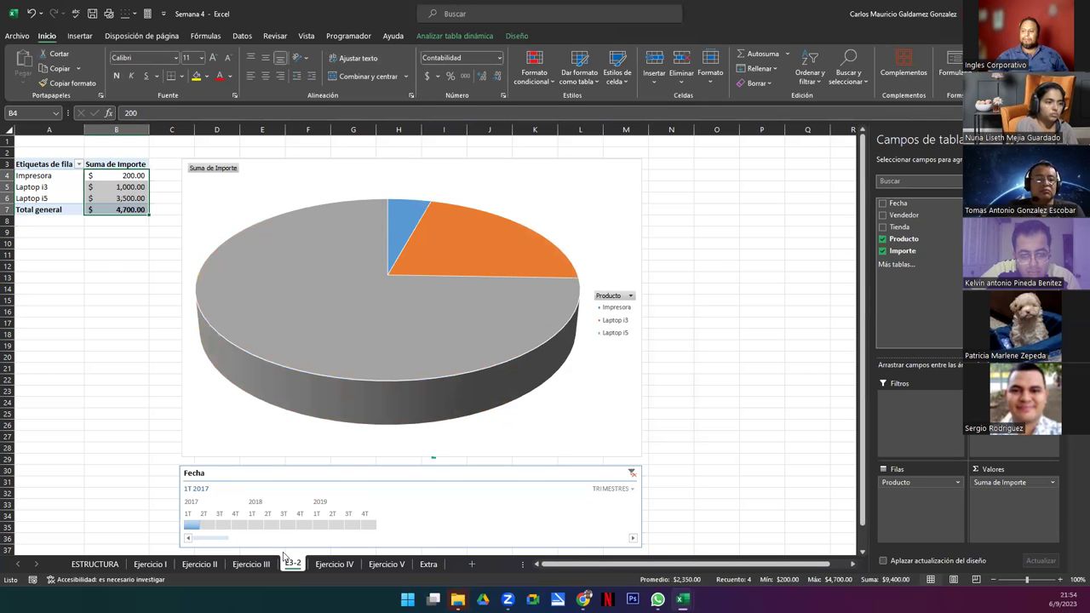
# Examine product sales quarter by quarter by filtering the Fecha timeline to each single quarter from 2T 2017 through 4T 2019
pyautogui.click(206, 525)
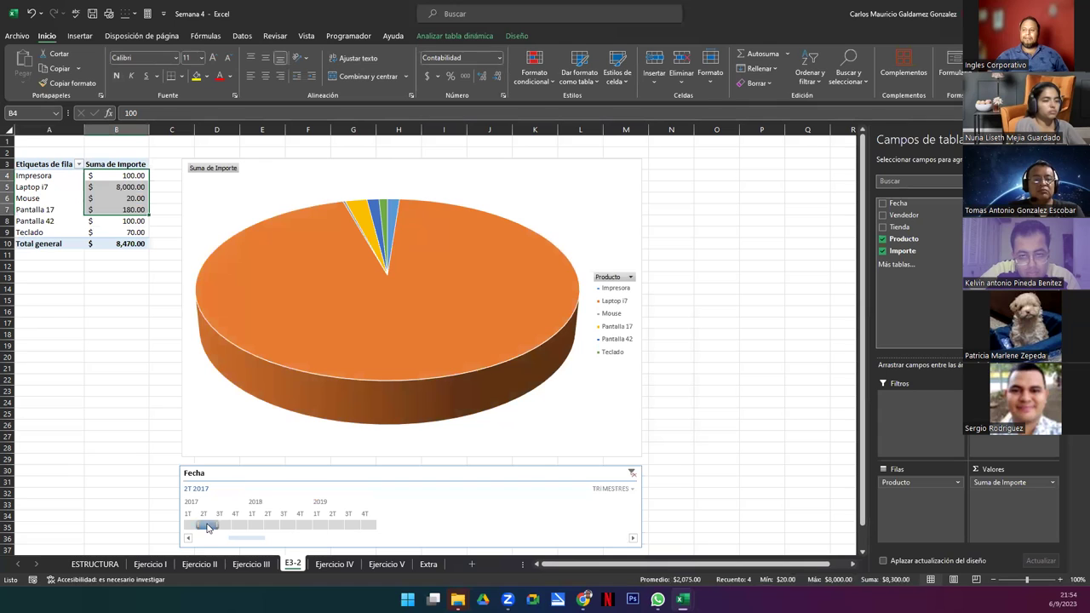
pyautogui.click(225, 525)
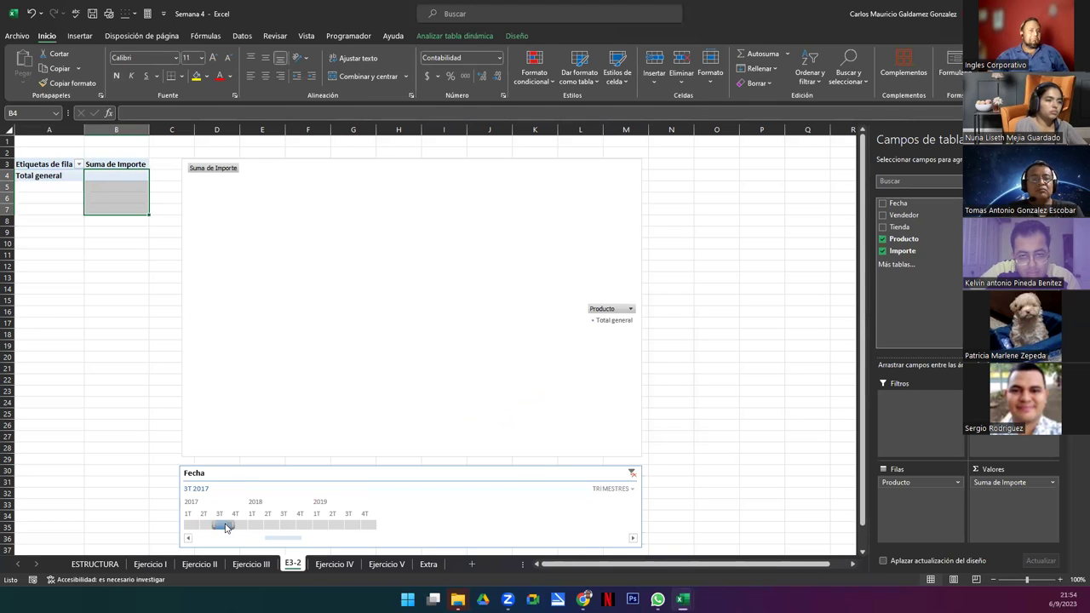
pyautogui.click(241, 526)
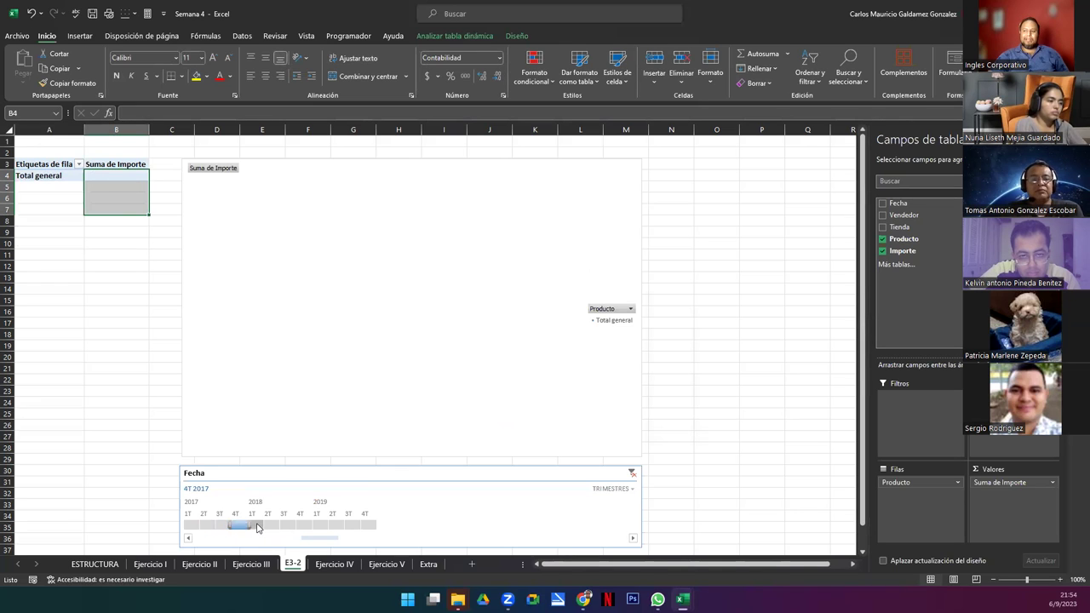
pyautogui.click(257, 525)
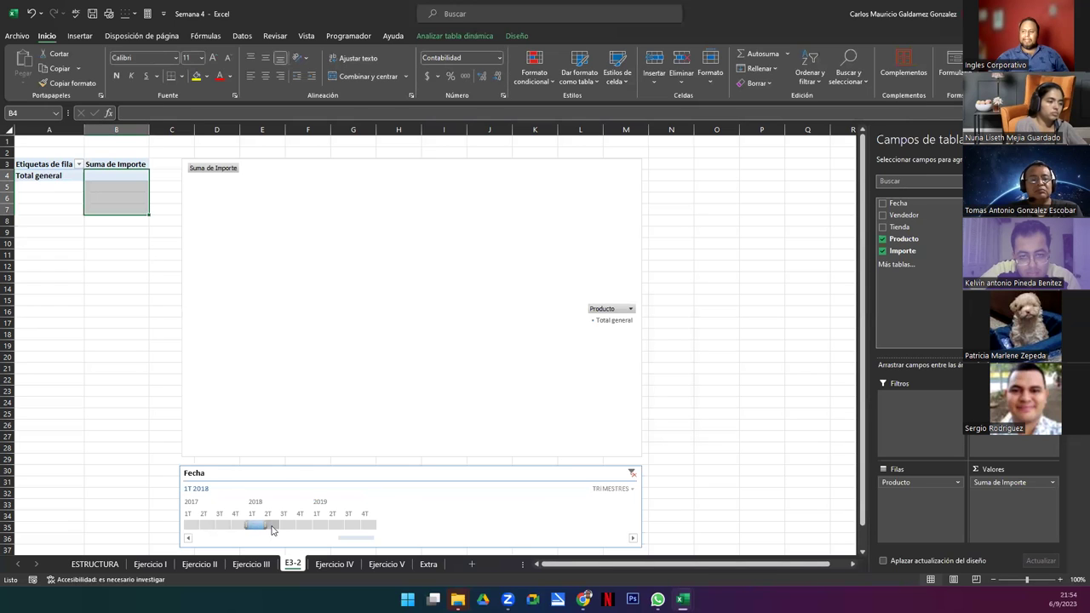
pyautogui.click(272, 527)
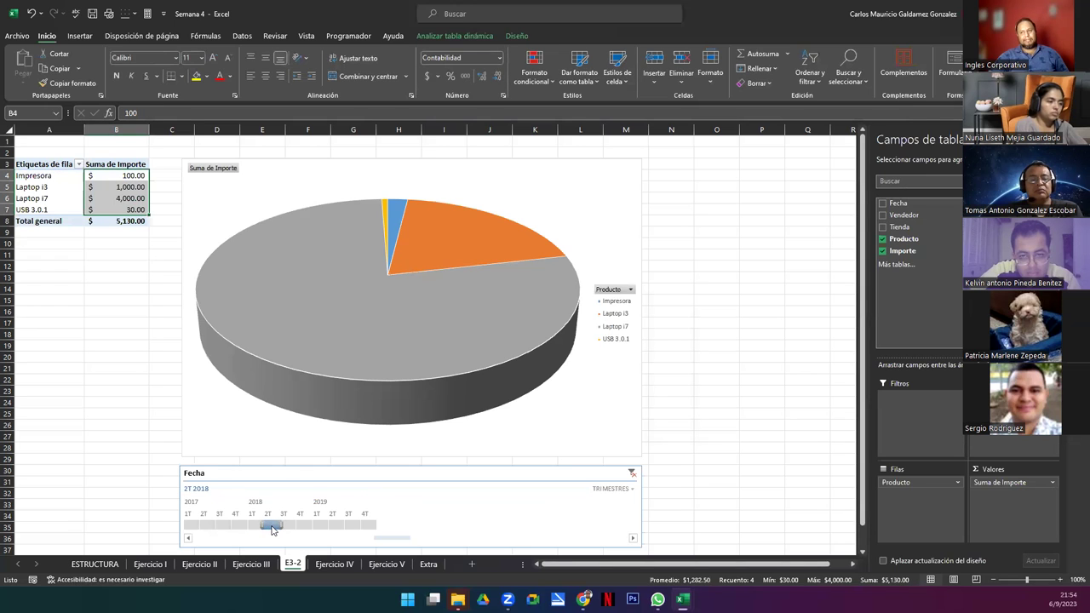
pyautogui.click(288, 526)
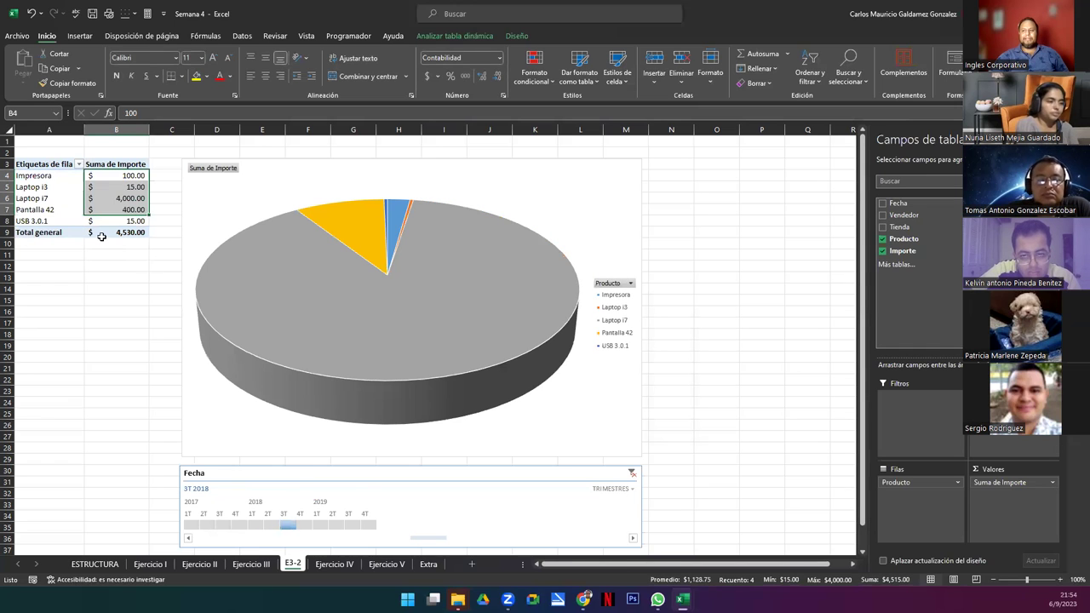
pyautogui.click(303, 525)
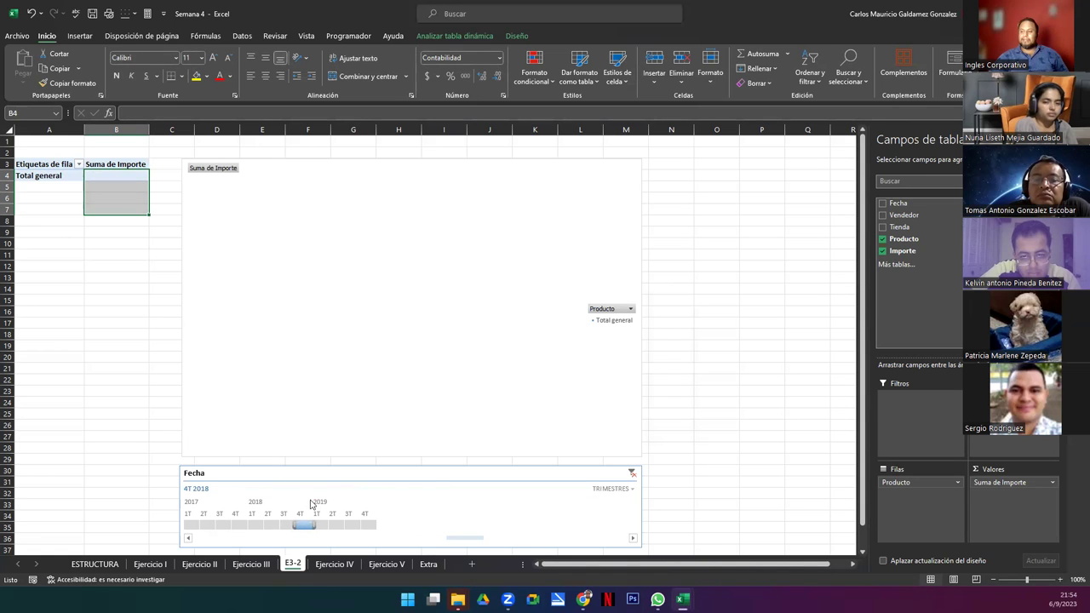
pyautogui.click(322, 526)
pyautogui.click(338, 525)
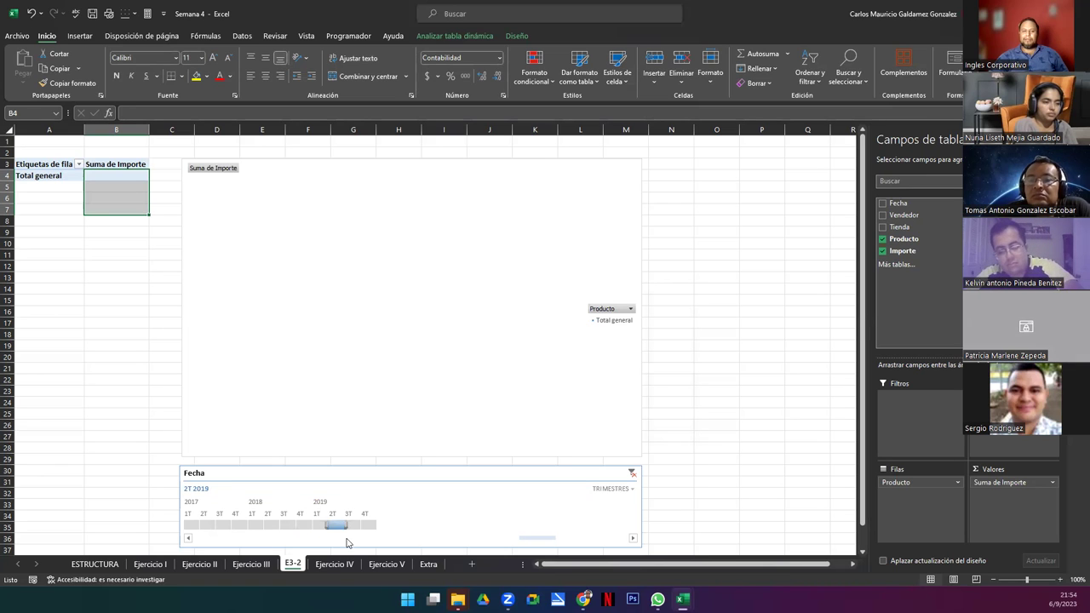
pyautogui.click(352, 526)
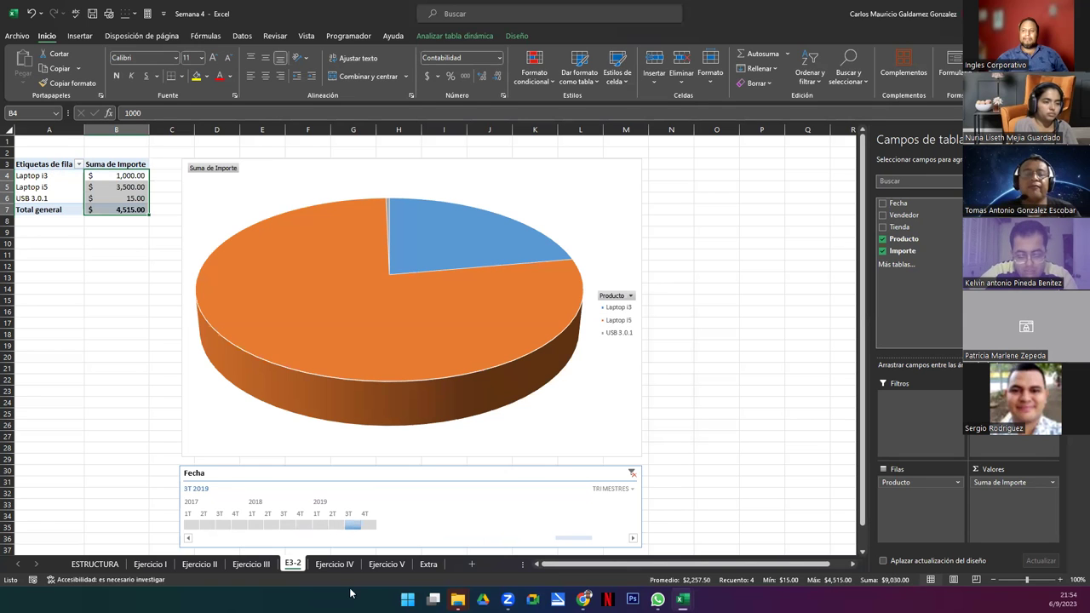
pyautogui.click(368, 527)
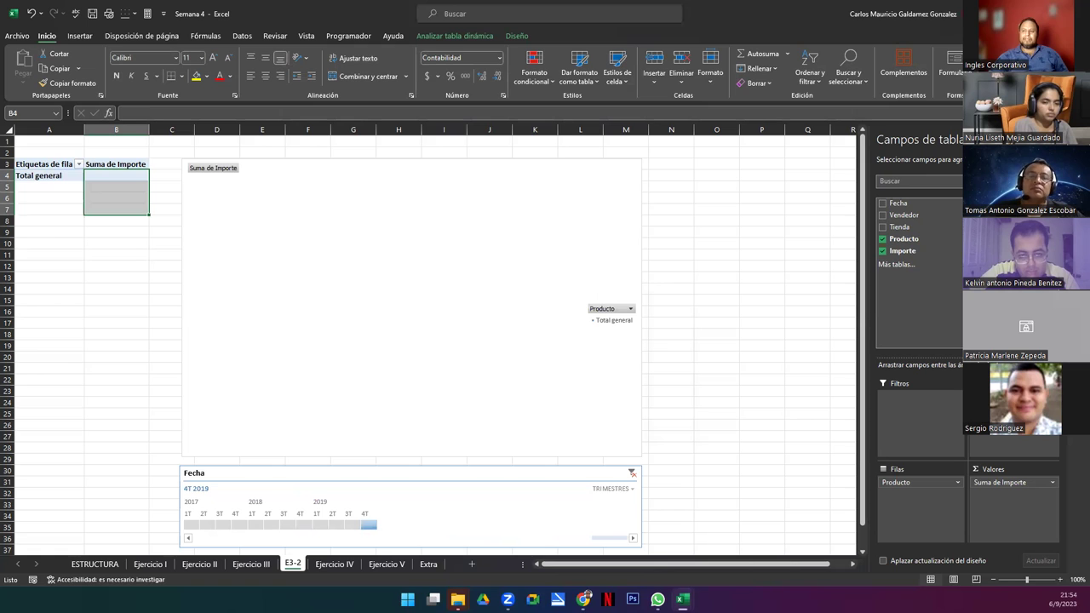
# Extend the Fecha timeline selection over all quarters of 2017 - 2019 and select the pie chart
pyautogui.moveTo(333, 517); pyautogui.dragTo(190, 528)
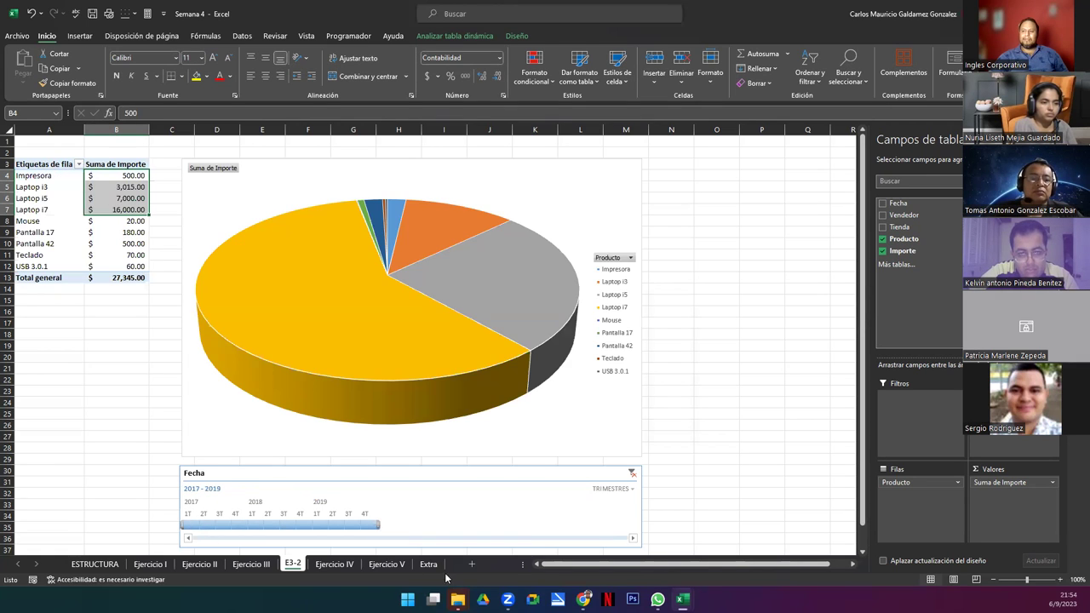
pyautogui.click(231, 438)
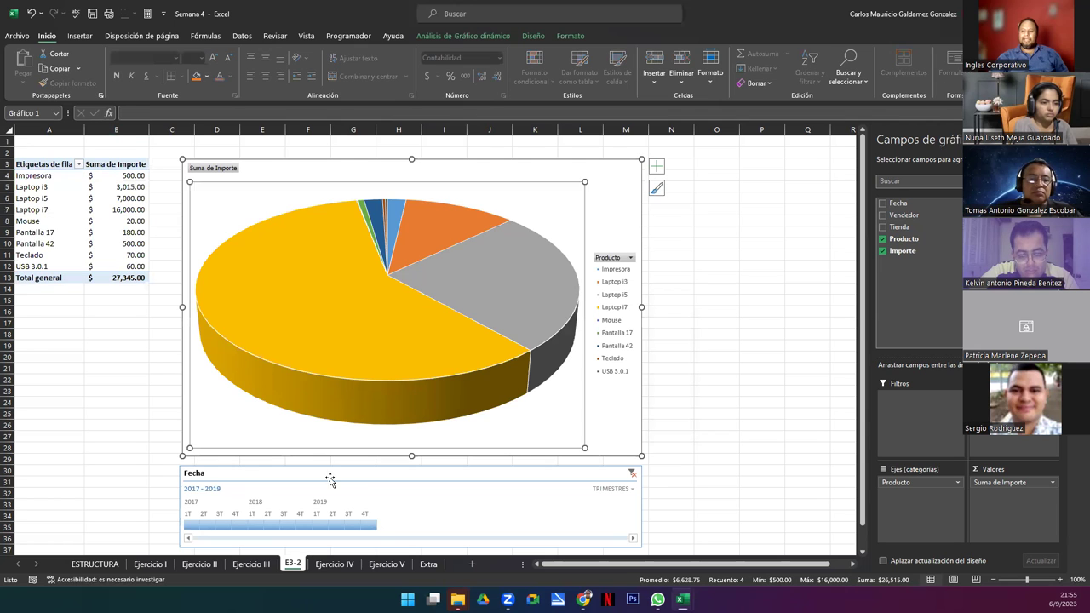
pyautogui.click(603, 428)
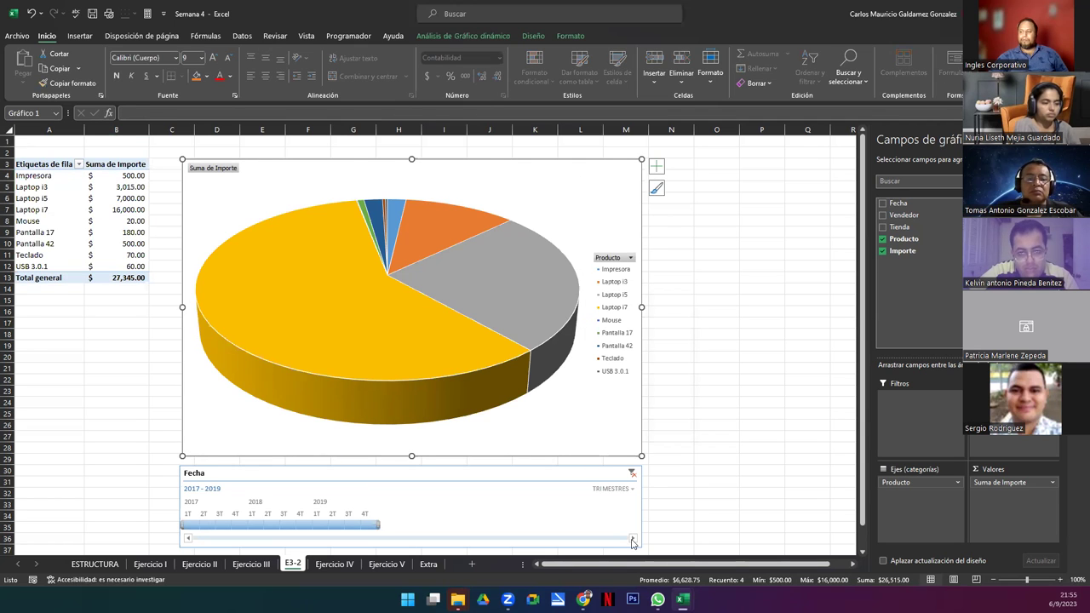
# Switch the Fecha timeline's time level to AÑOS and examine product sales by filtering it to 2019, 2018 and 2017 individually
pyautogui.click(618, 489)
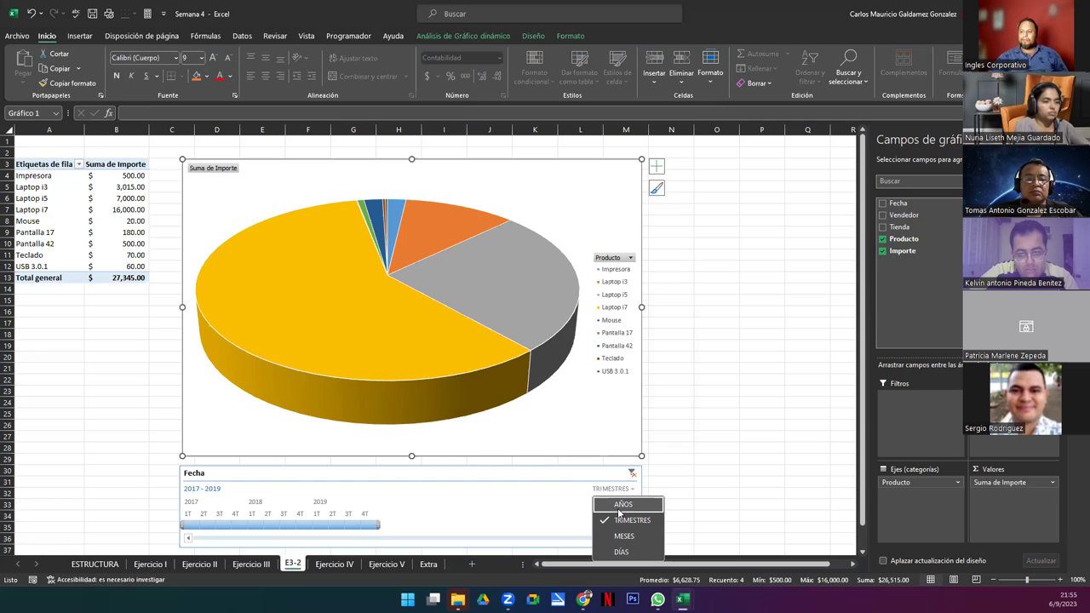
pyautogui.click(623, 505)
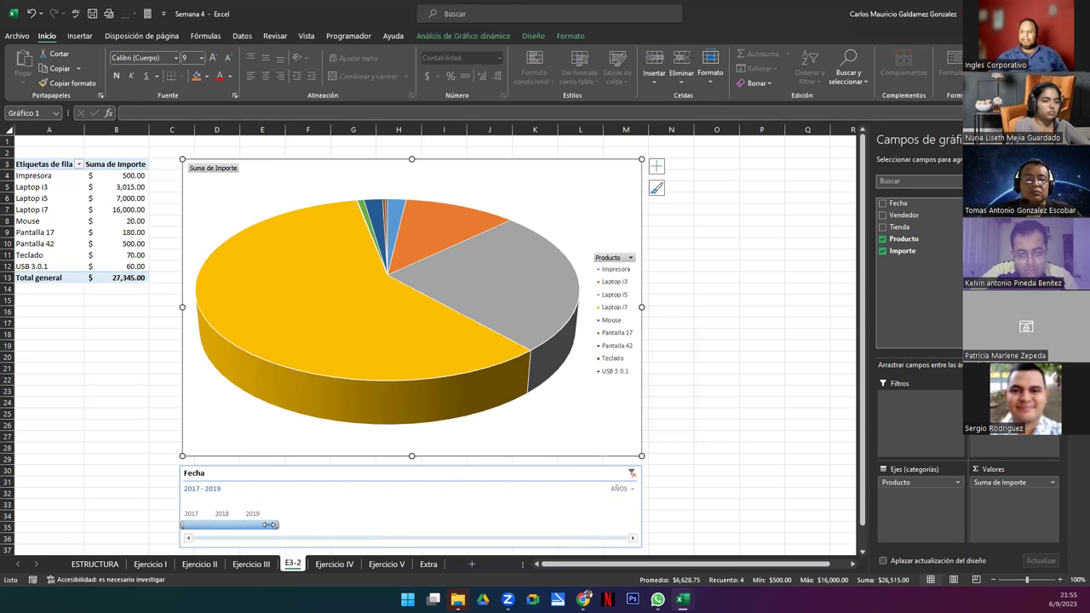
pyautogui.click(261, 524)
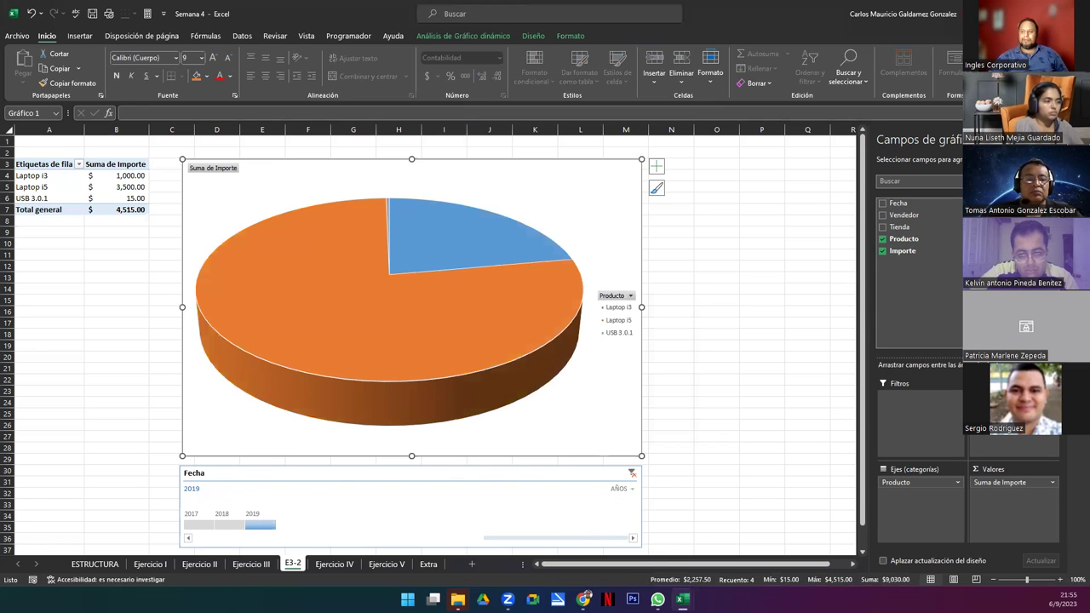
pyautogui.click(224, 525)
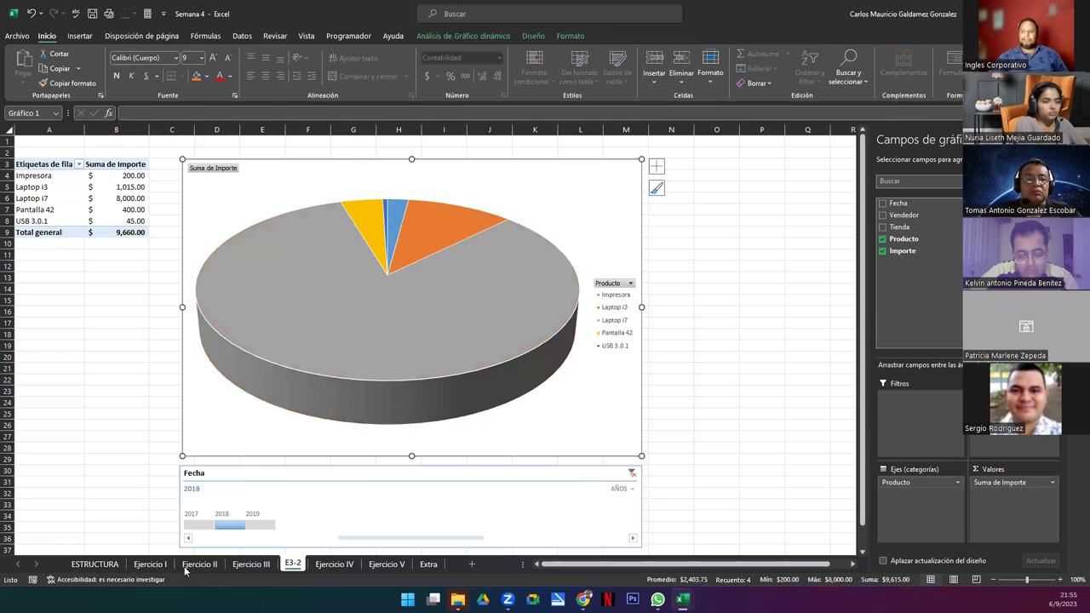
pyautogui.click(197, 525)
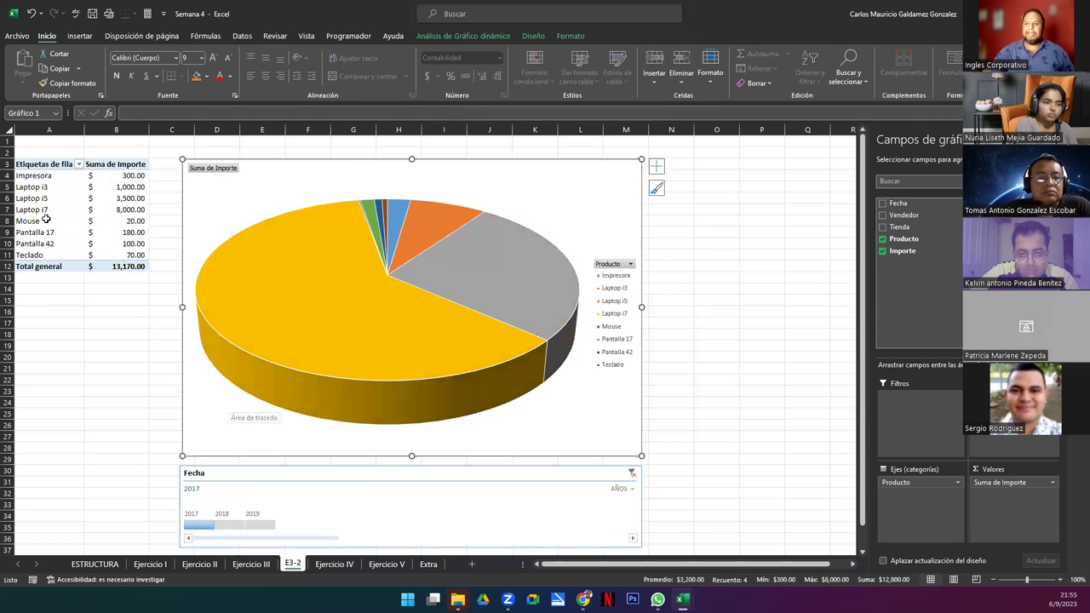
# Compare the products sold in 2017 with those of all periods by clearing the Fecha timeline filter and highlighting the product labels
pyautogui.moveTo(24, 176); pyautogui.dragTo(42, 256)
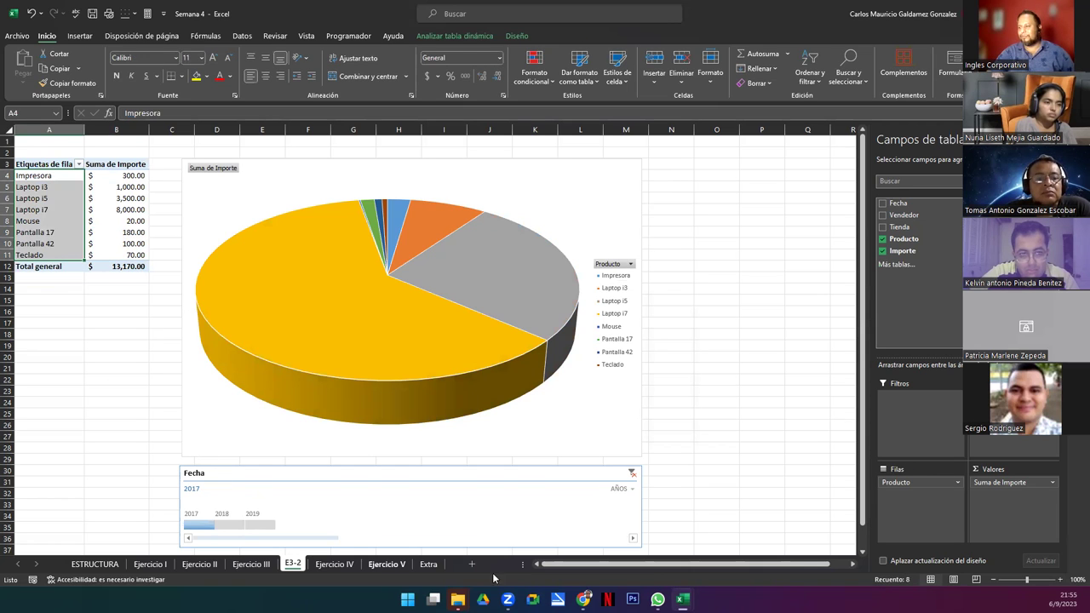
pyautogui.click(631, 473)
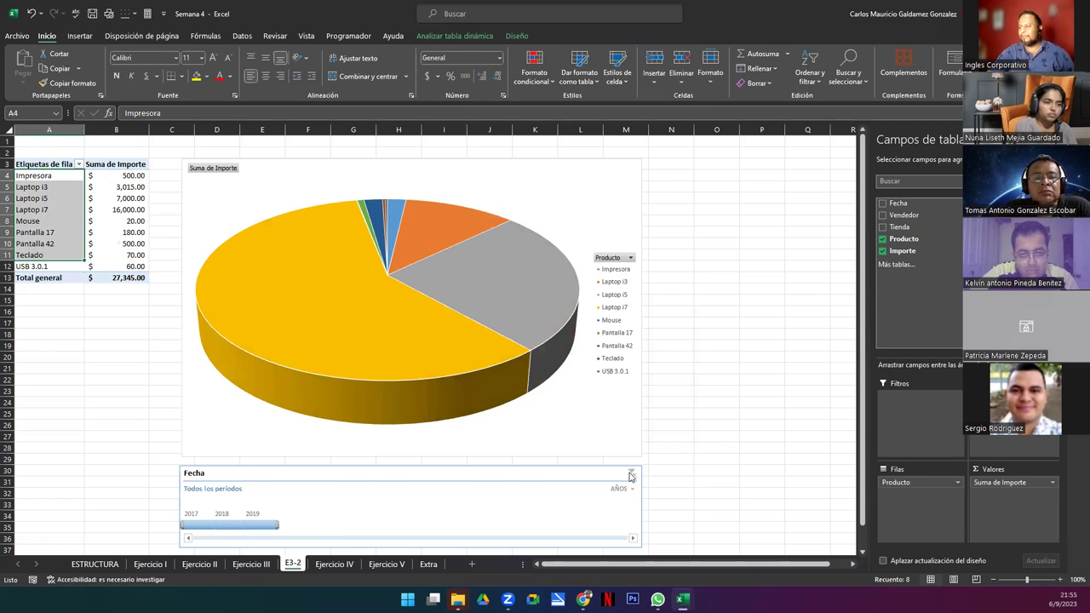
pyautogui.moveTo(40, 266); pyautogui.dragTo(37, 175)
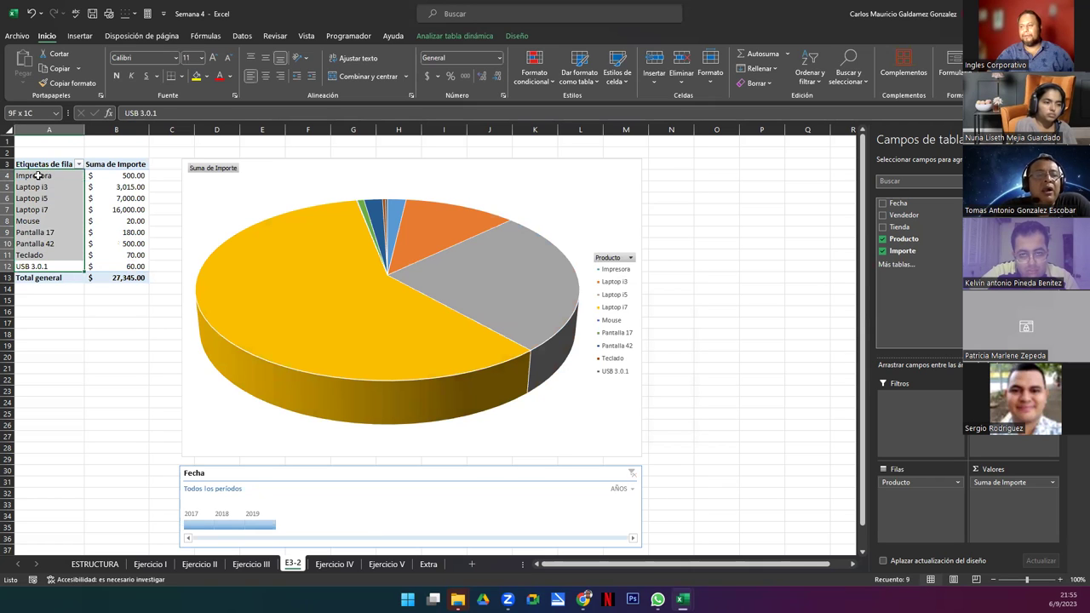
pyautogui.click(47, 267)
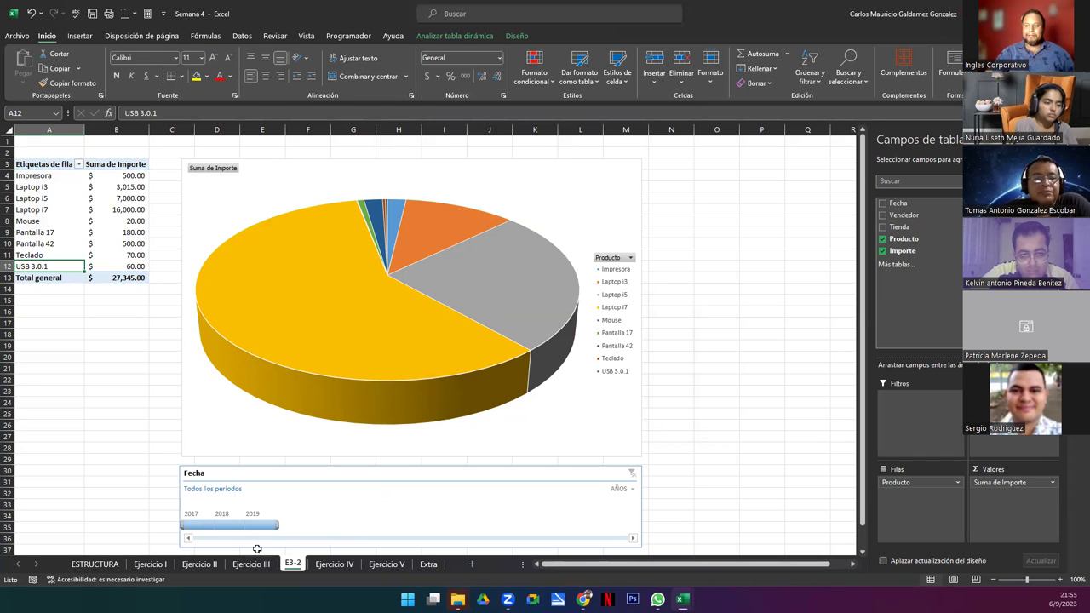
# Examine product sales for 2017, 2018 and 2019 separately, and extend the Fecha timeline selection over 2017 - 2019
pyautogui.click(200, 526)
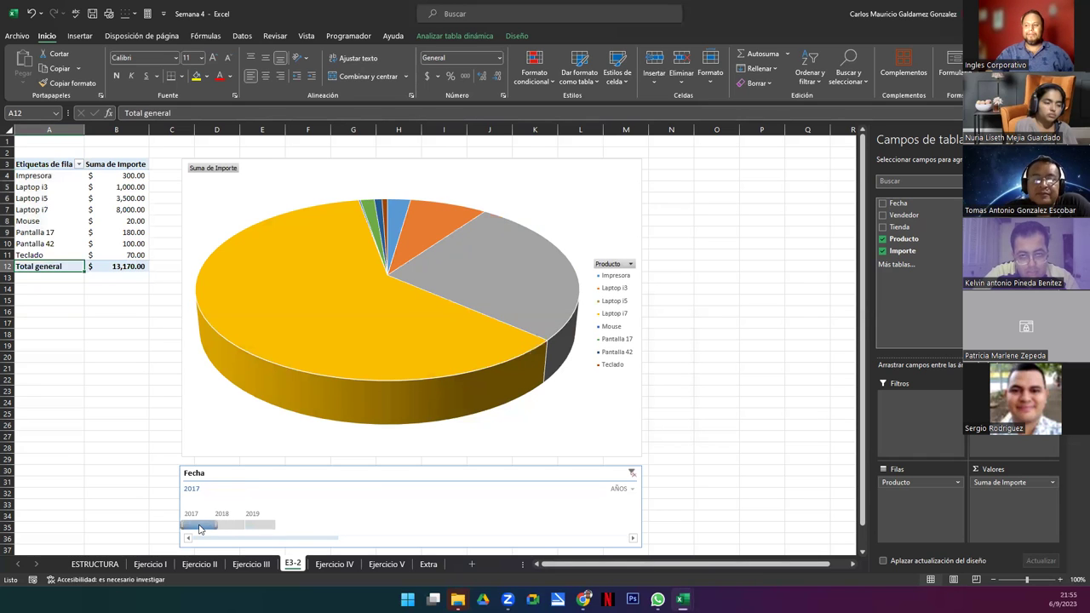
pyautogui.click(223, 525)
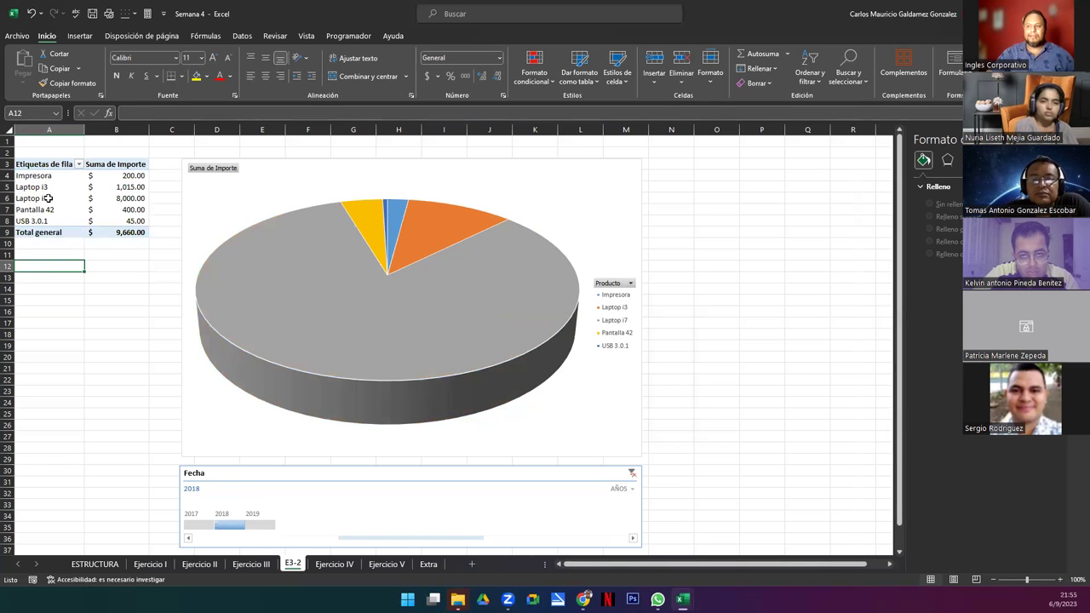
pyautogui.click(259, 526)
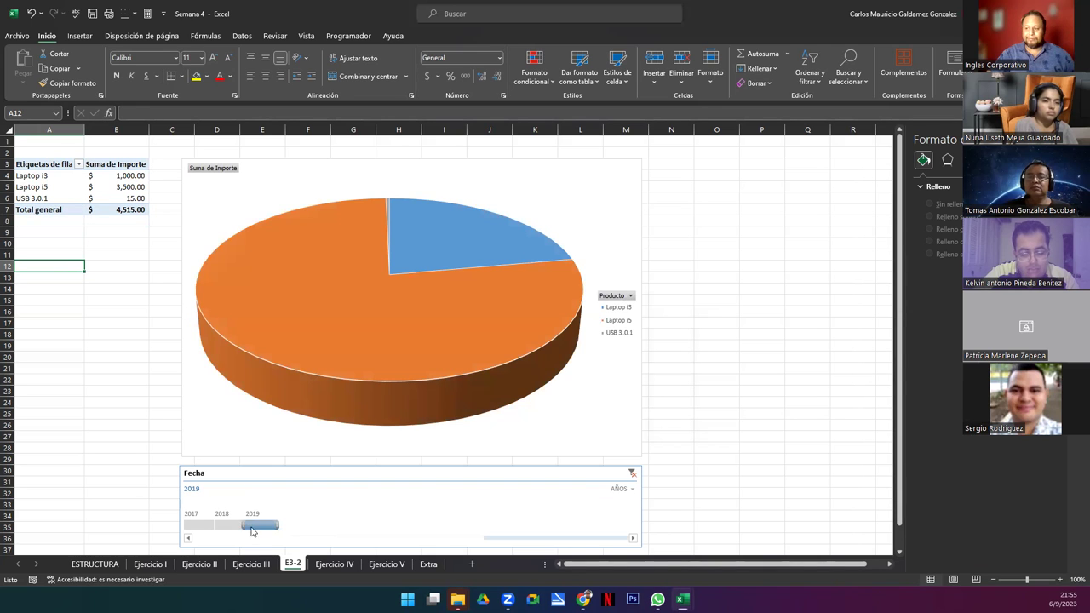
pyautogui.moveTo(243, 526); pyautogui.dragTo(184, 527)
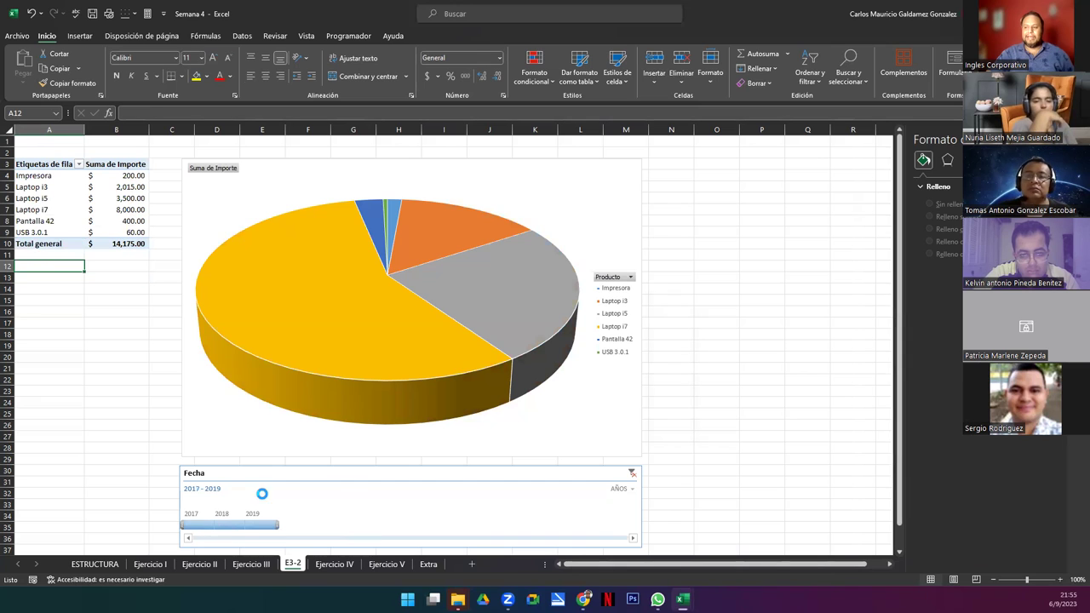
# Clear the Fecha timeline filter and set its time level to MESES
pyautogui.click(352, 506)
pyautogui.click(636, 473)
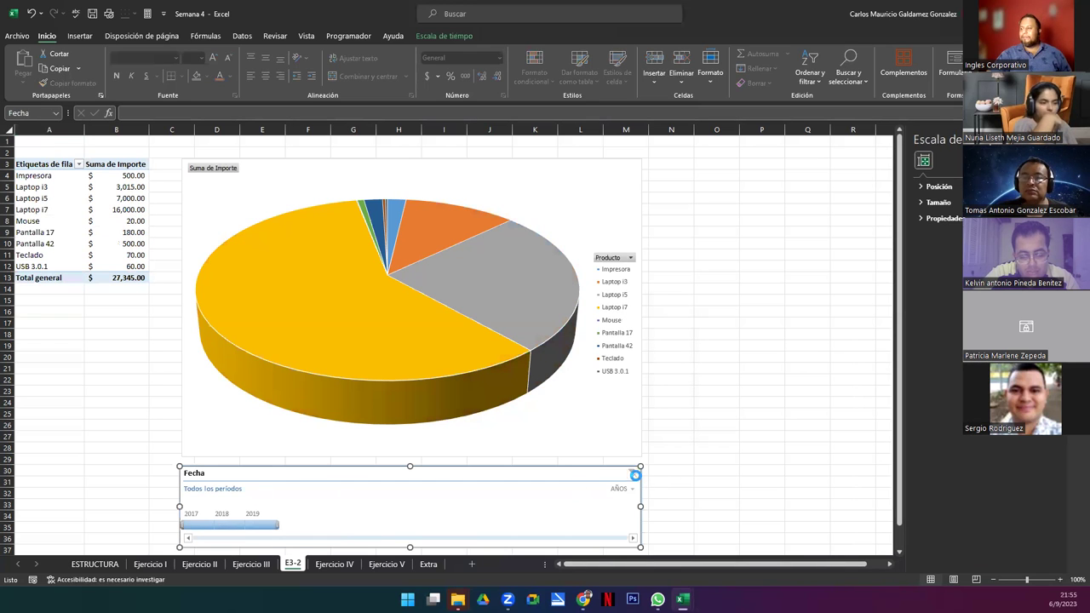
pyautogui.click(621, 490)
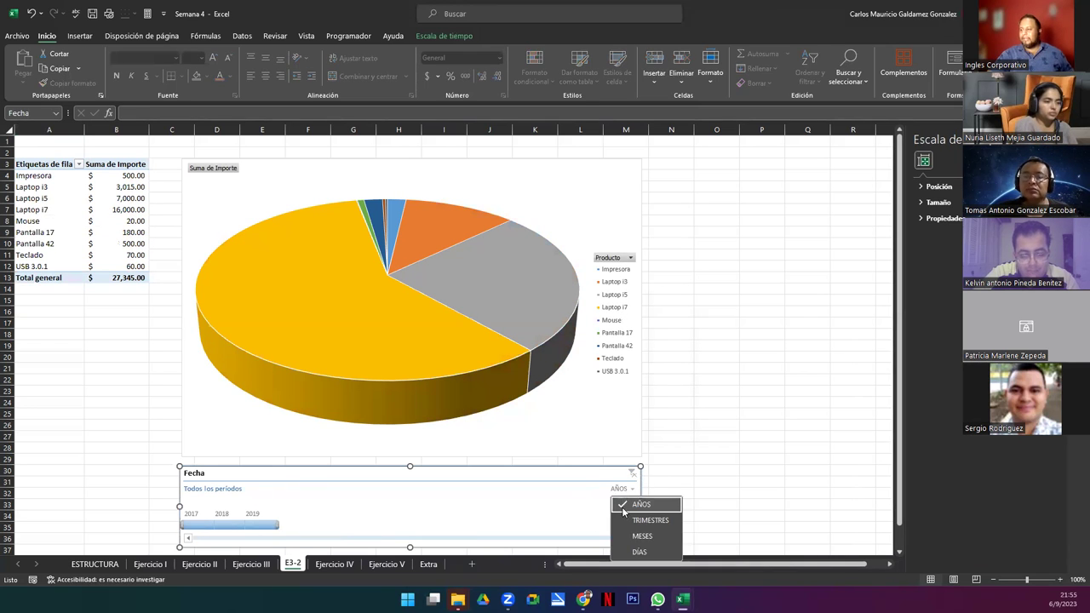
pyautogui.click(642, 537)
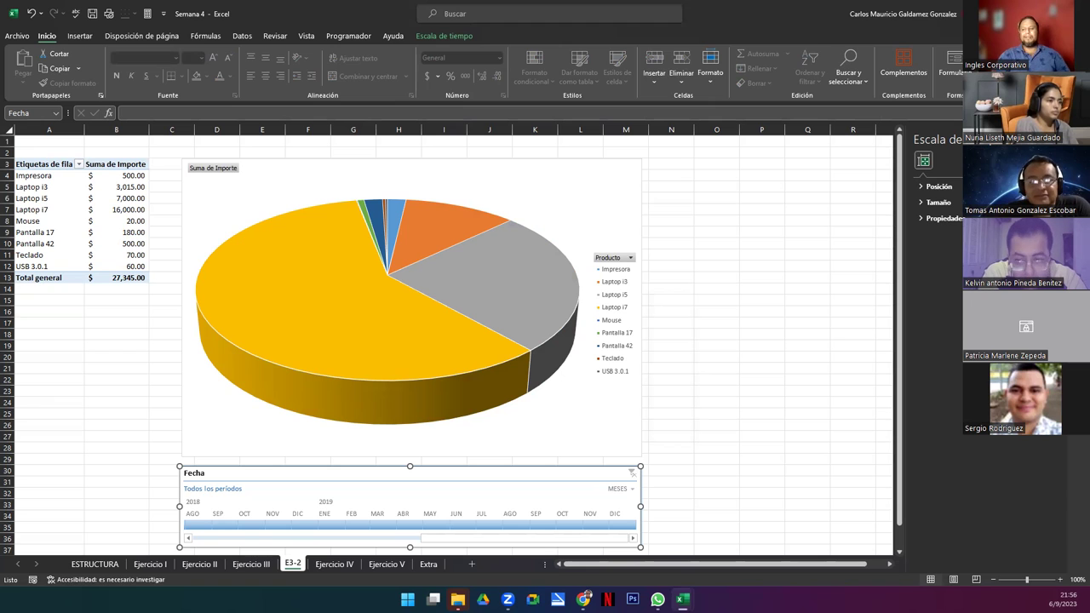
# Insert a Vendedor slicer for the pie chart and place it beside the chart's upper right corner with a height of 4 cm
pyautogui.click(438, 306)
pyautogui.click(439, 36)
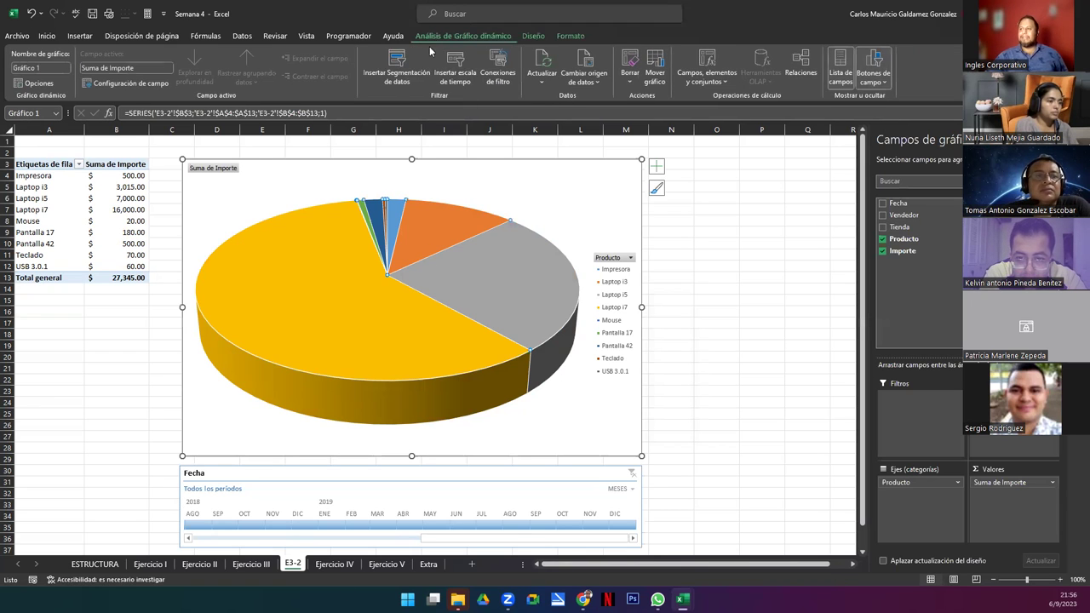
pyautogui.click(396, 68)
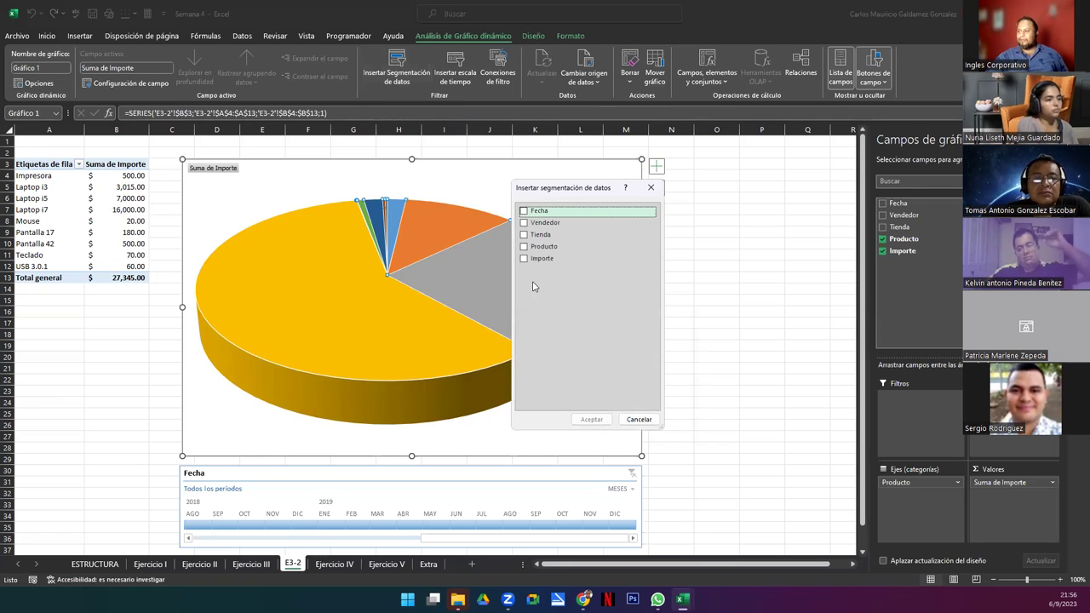
pyautogui.click(524, 247)
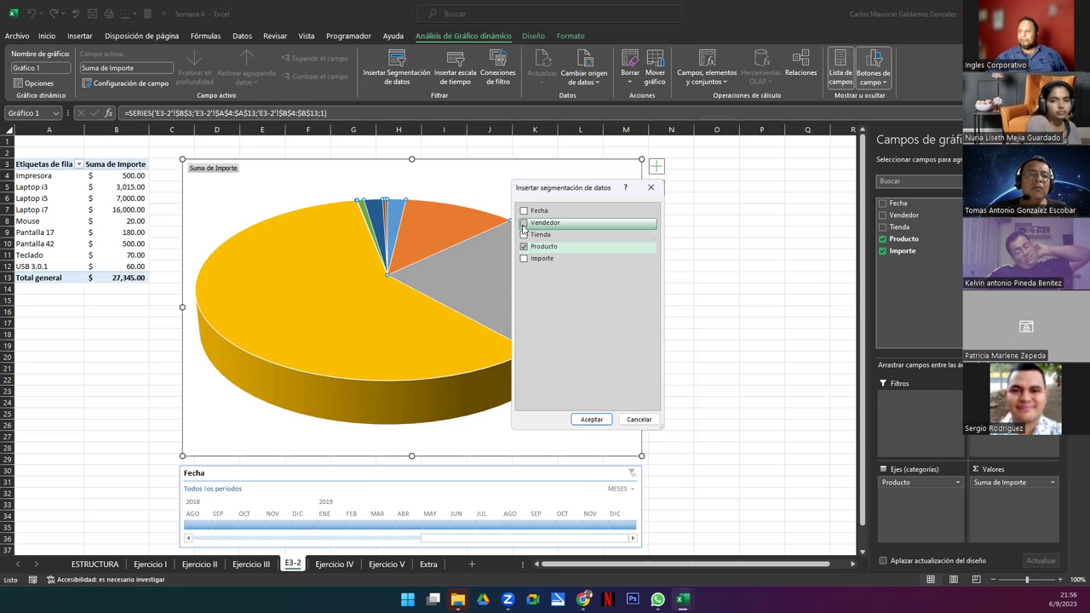
pyautogui.click(524, 222)
pyautogui.click(523, 246)
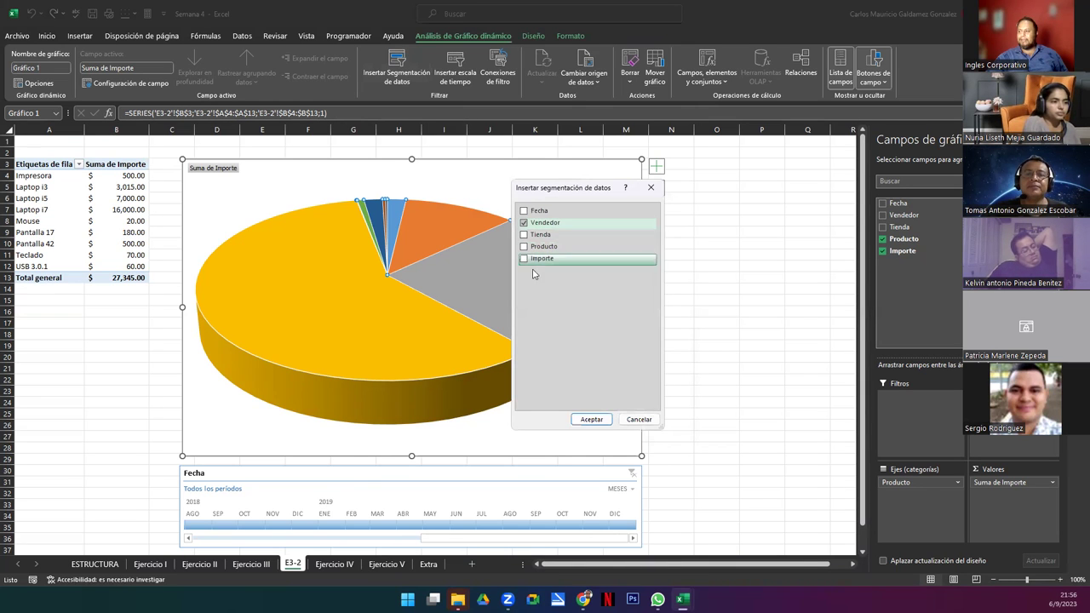
pyautogui.click(591, 420)
pyautogui.moveTo(446, 276); pyautogui.dragTo(720, 162)
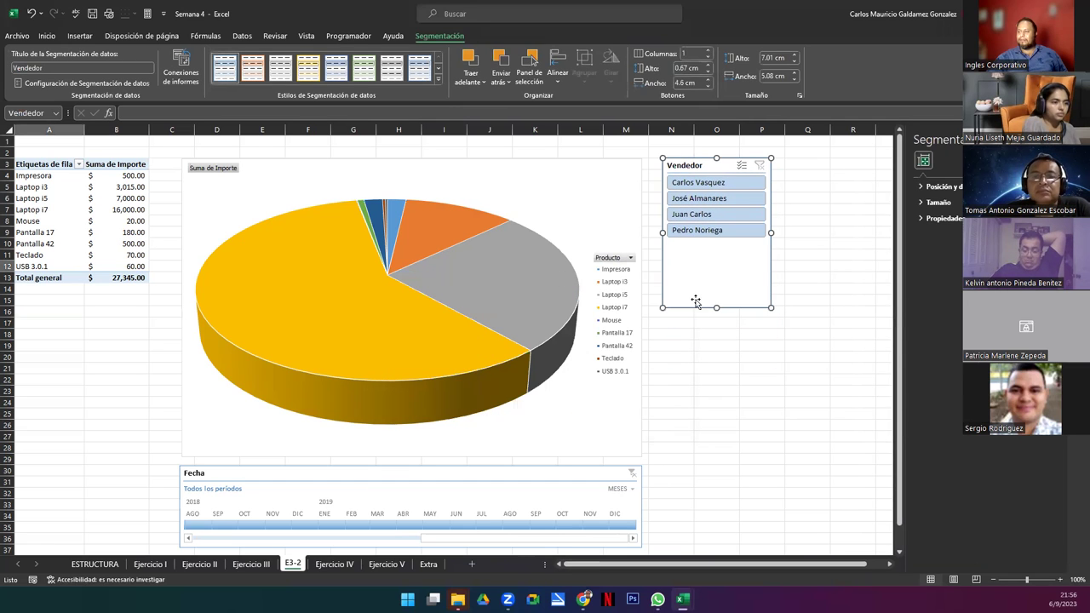
pyautogui.moveTo(708, 271); pyautogui.dragTo(701, 243)
# Examine product sales for each of the four salespeople through the Vendedor slicer and clear its filter
pyautogui.click(697, 183)
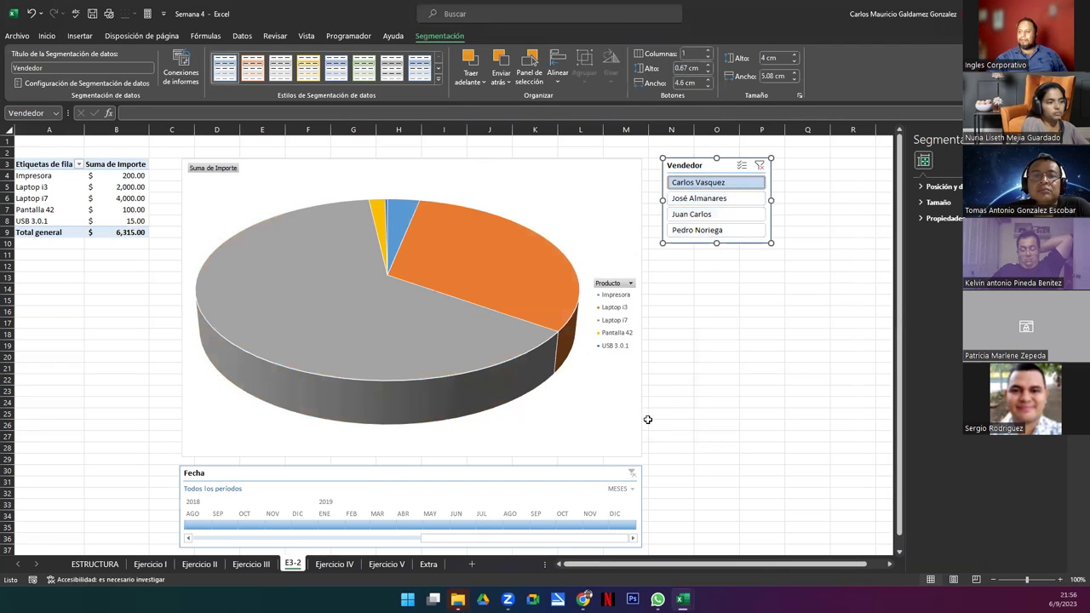
pyautogui.click(710, 199)
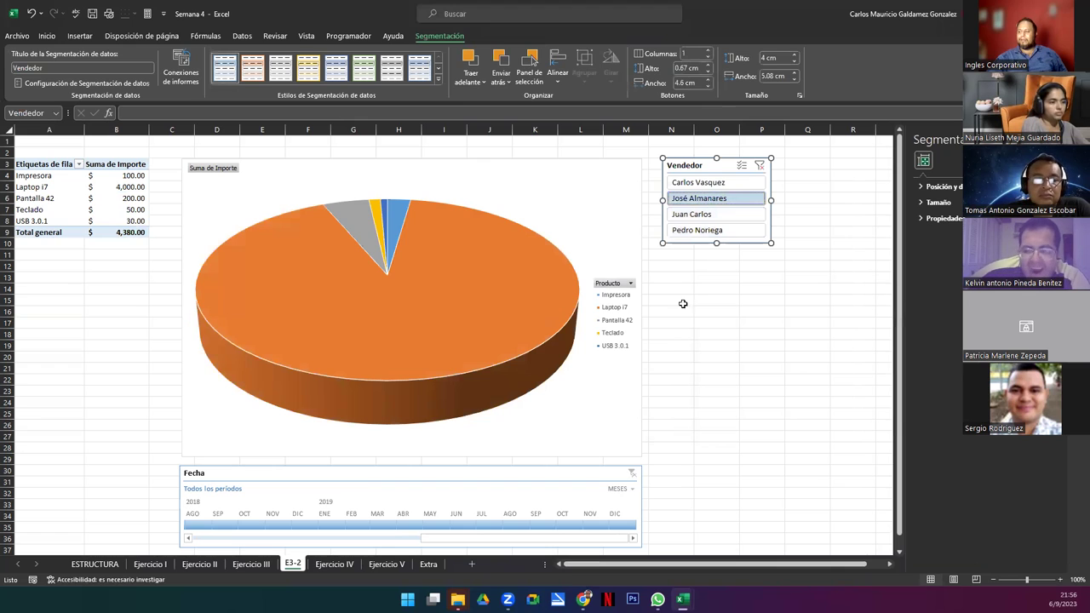
pyautogui.click(692, 215)
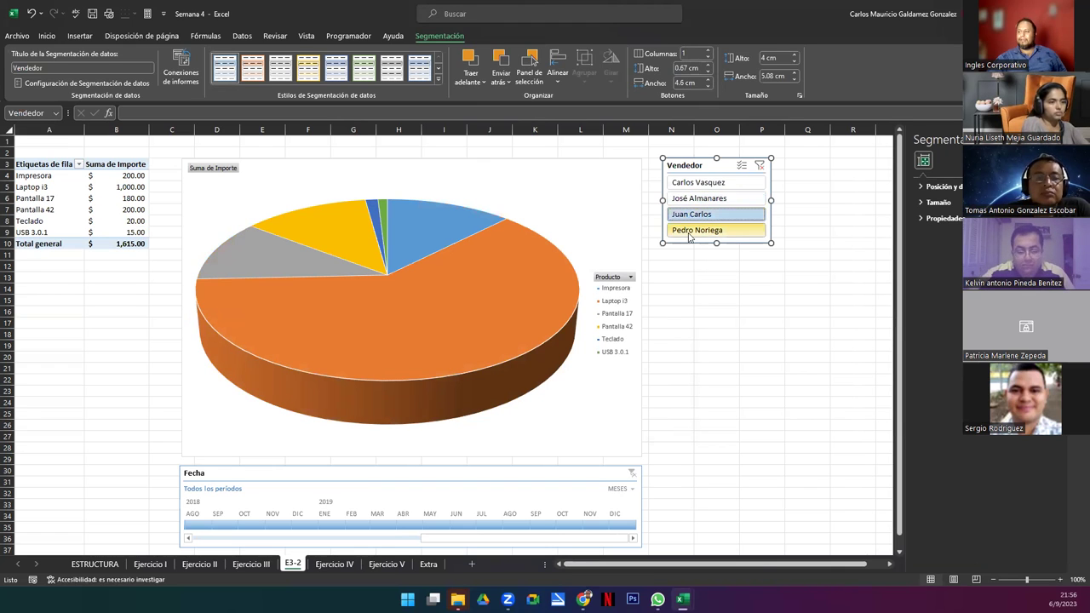
pyautogui.click(691, 232)
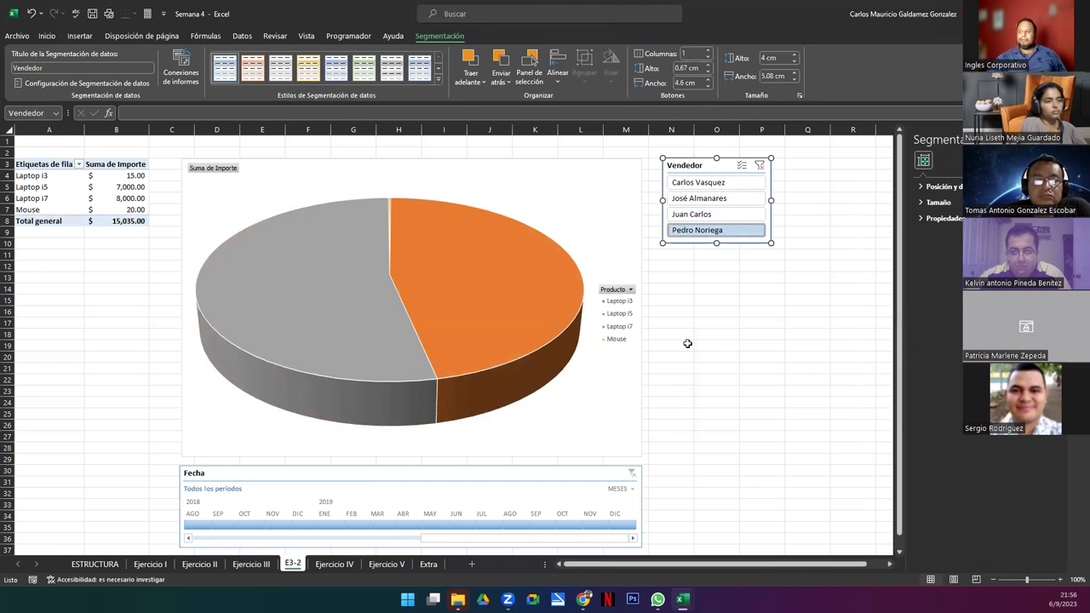
pyautogui.click(756, 170)
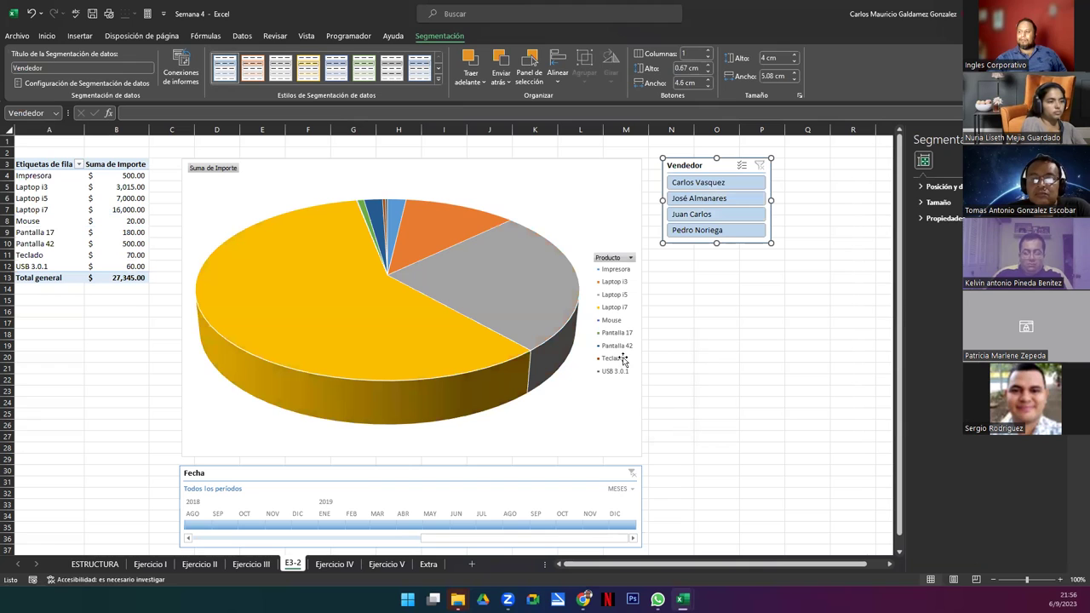
# Filter the pie chart to the first salesperson with the Vendedor slicer, clear the filter and select cell B21
pyautogui.click(595, 427)
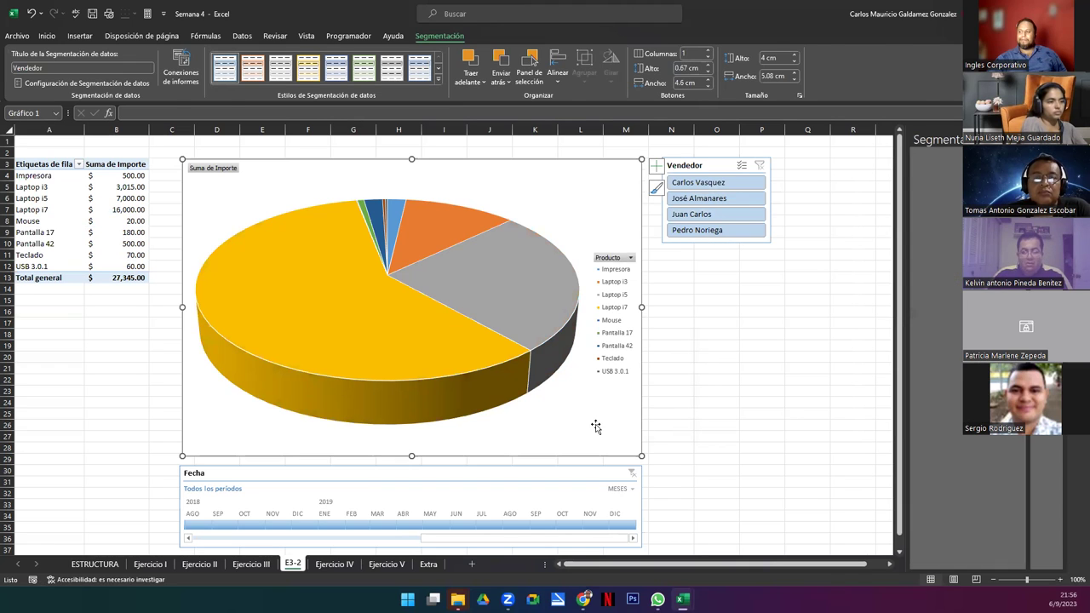
pyautogui.click(706, 182)
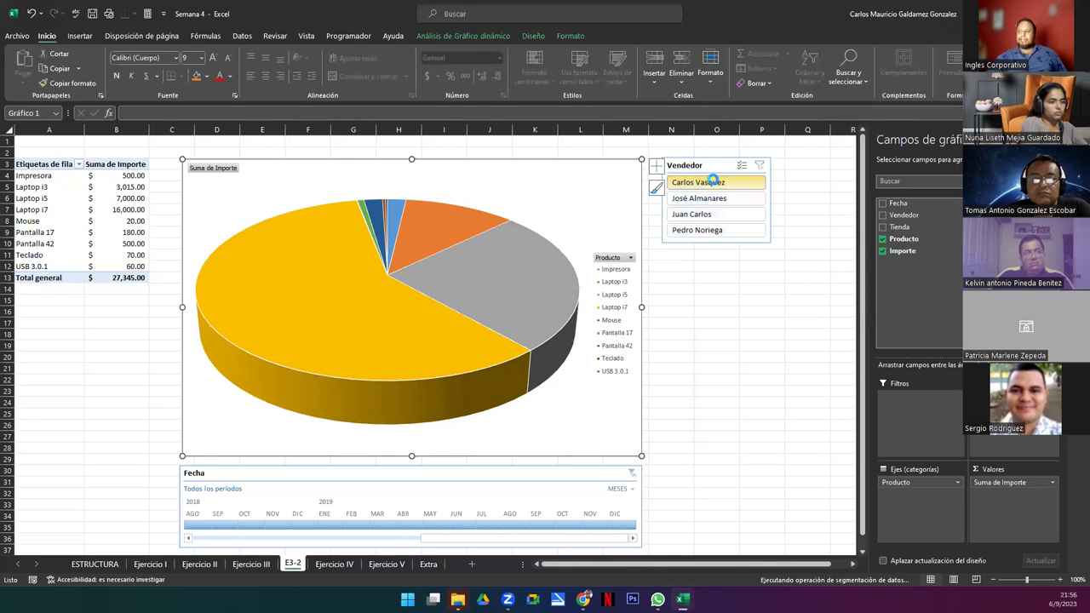
pyautogui.click(478, 37)
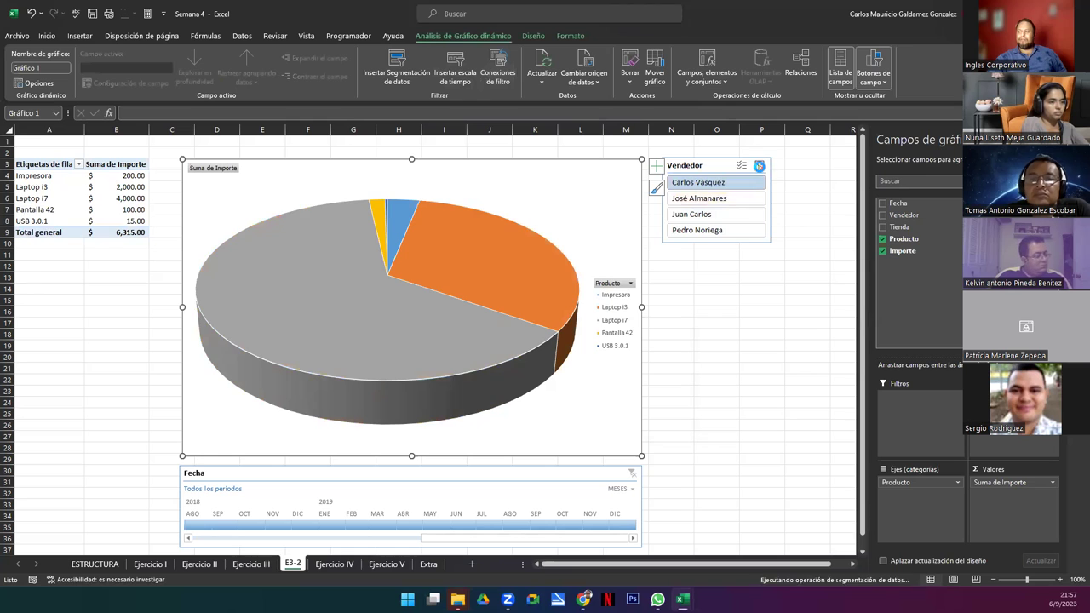
pyautogui.click(760, 165)
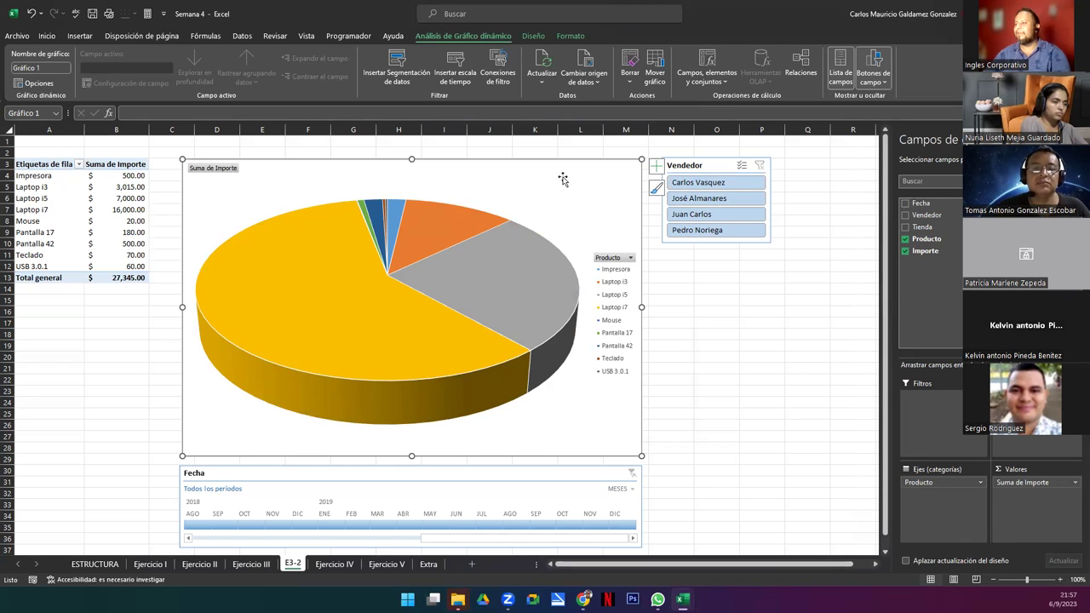
pyautogui.click(103, 370)
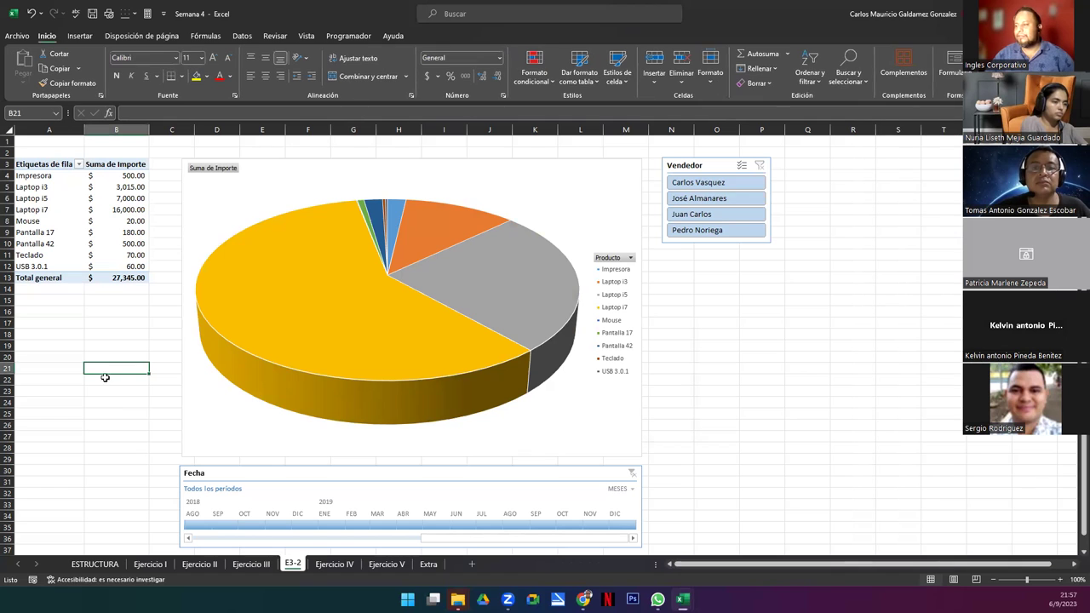